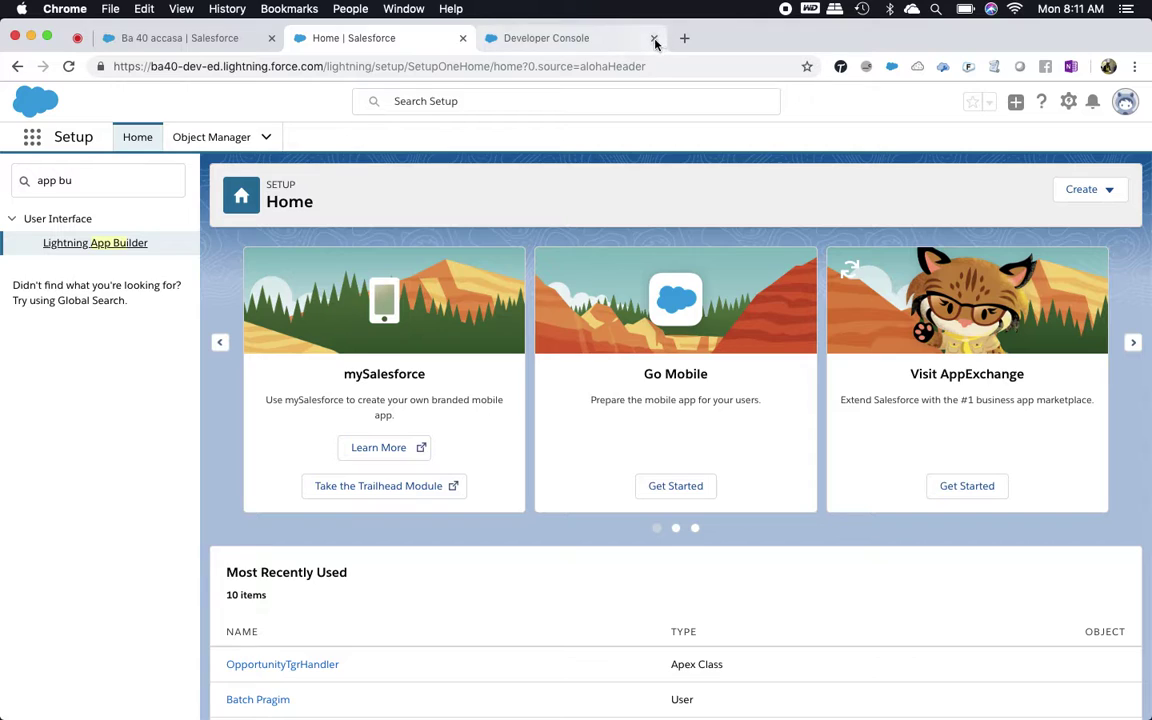
Step: Close the Developer Console and start creating a new Record Page from the Lightning App Builder setup page
click(654, 42)
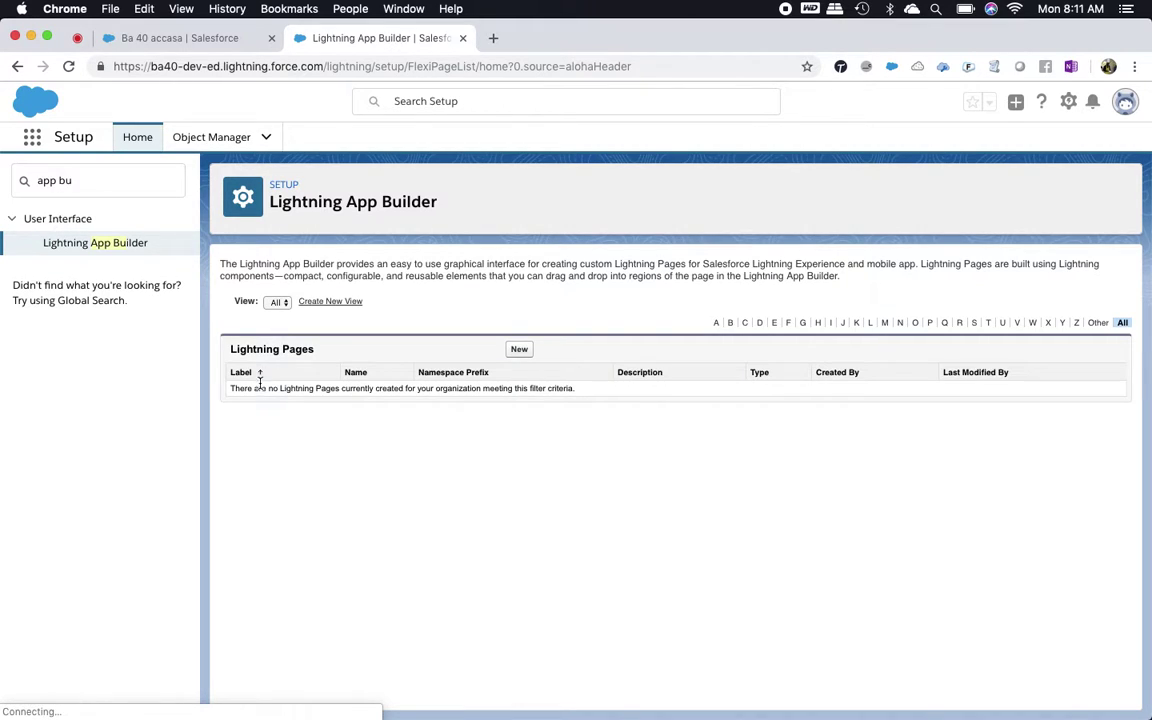
click(279, 303)
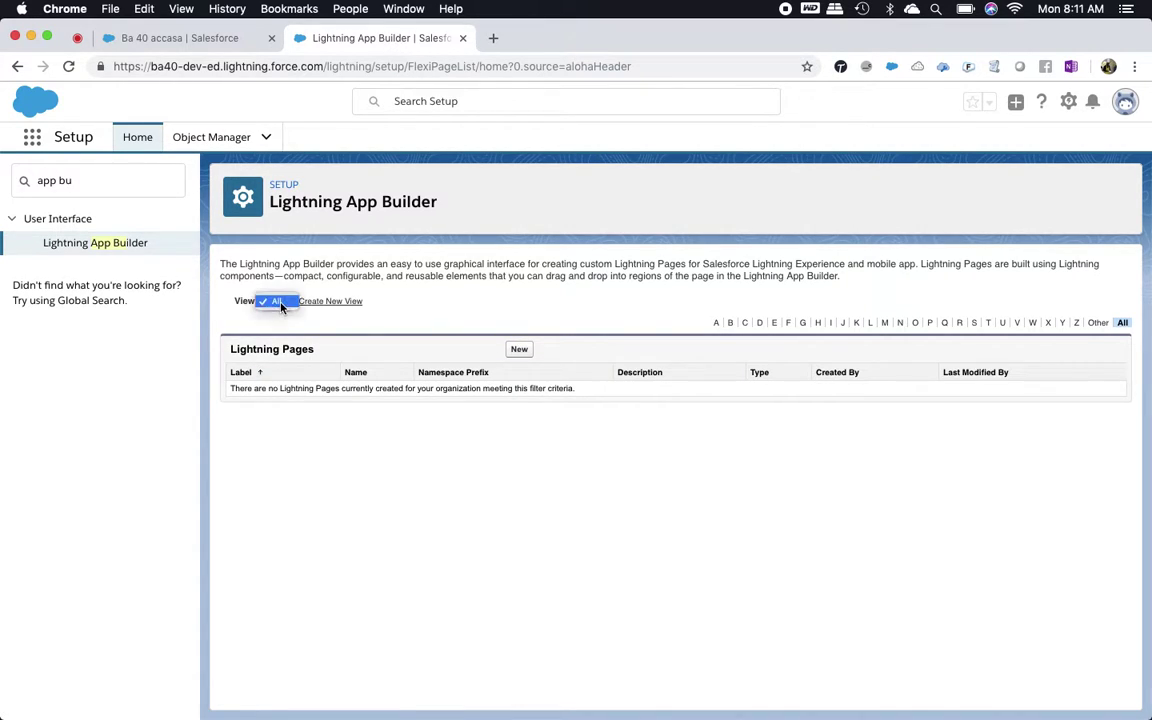
click(443, 308)
click(518, 350)
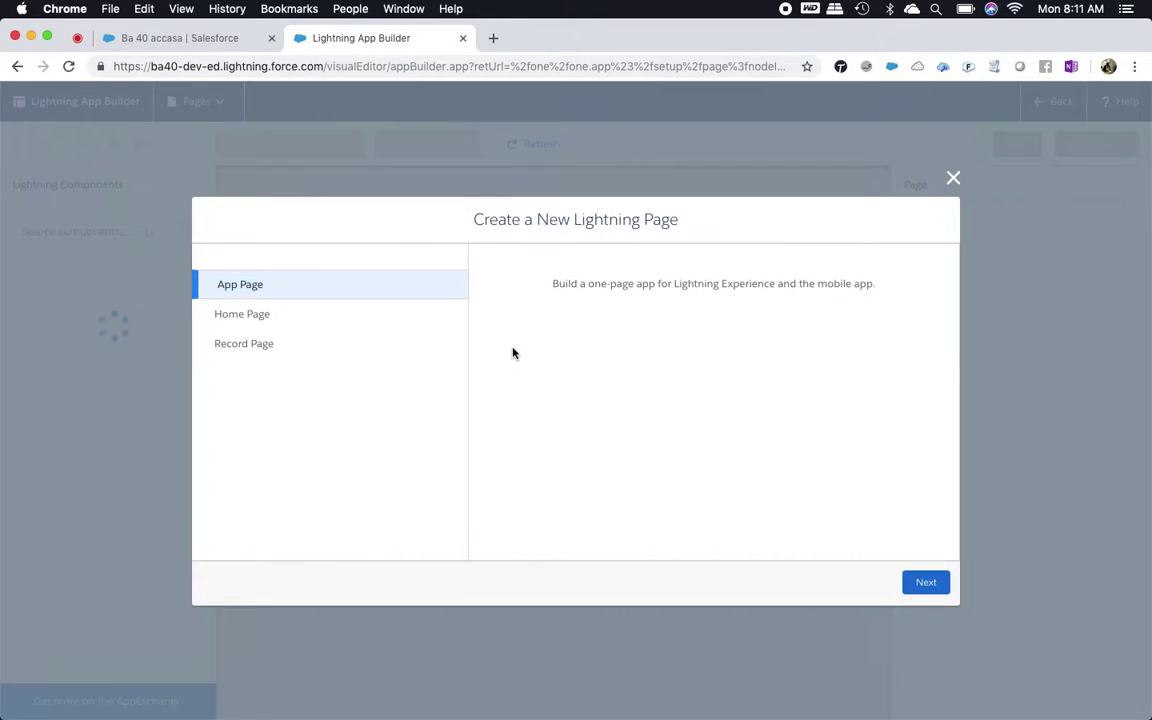
click(259, 350)
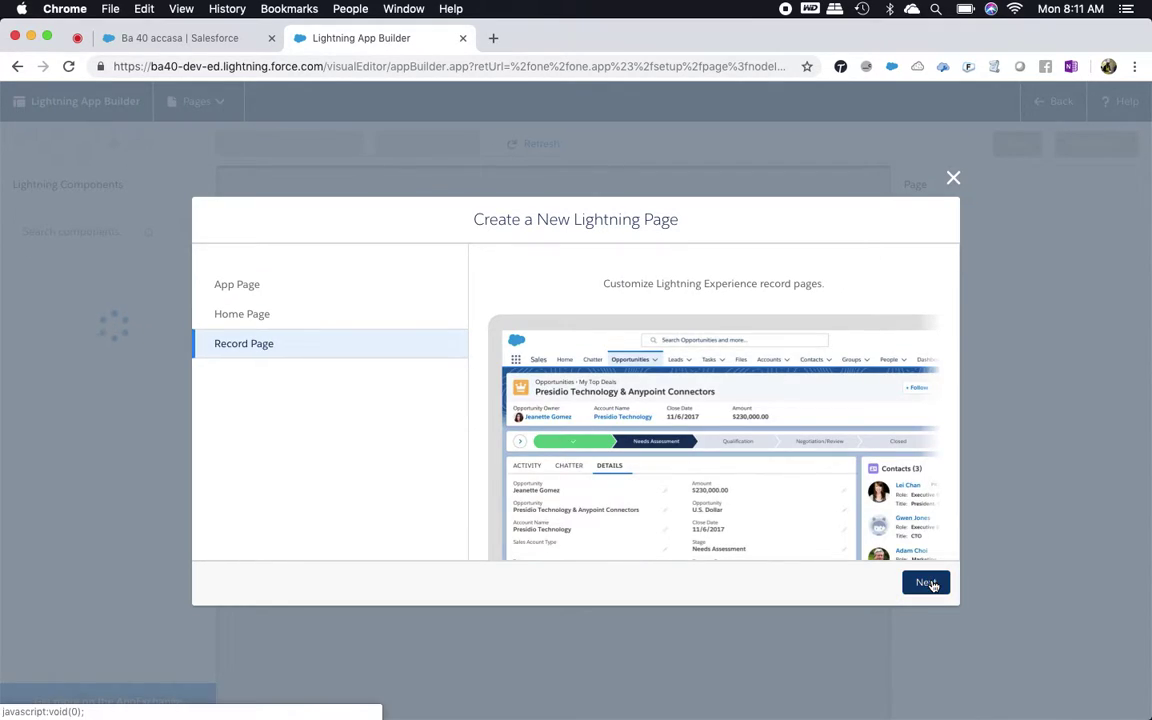
click(929, 584)
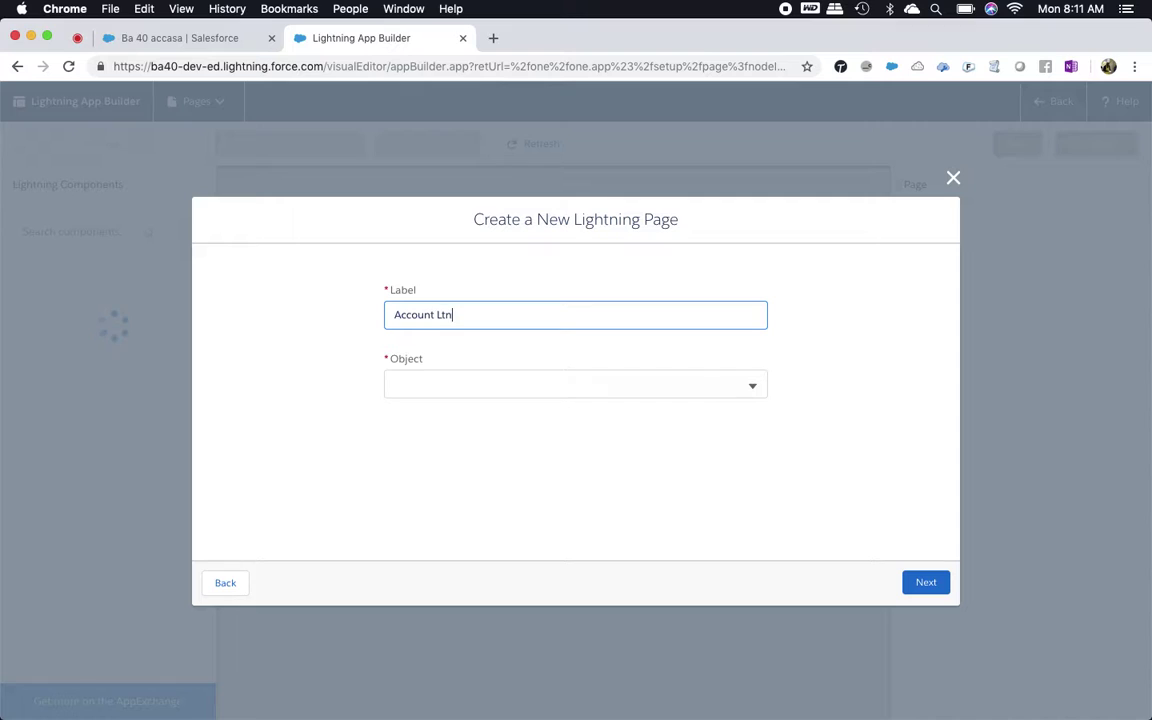
Step: Label the new Lightning page "Account Ltng View" and assign it to the Account object
click(575, 384)
text(Acc)
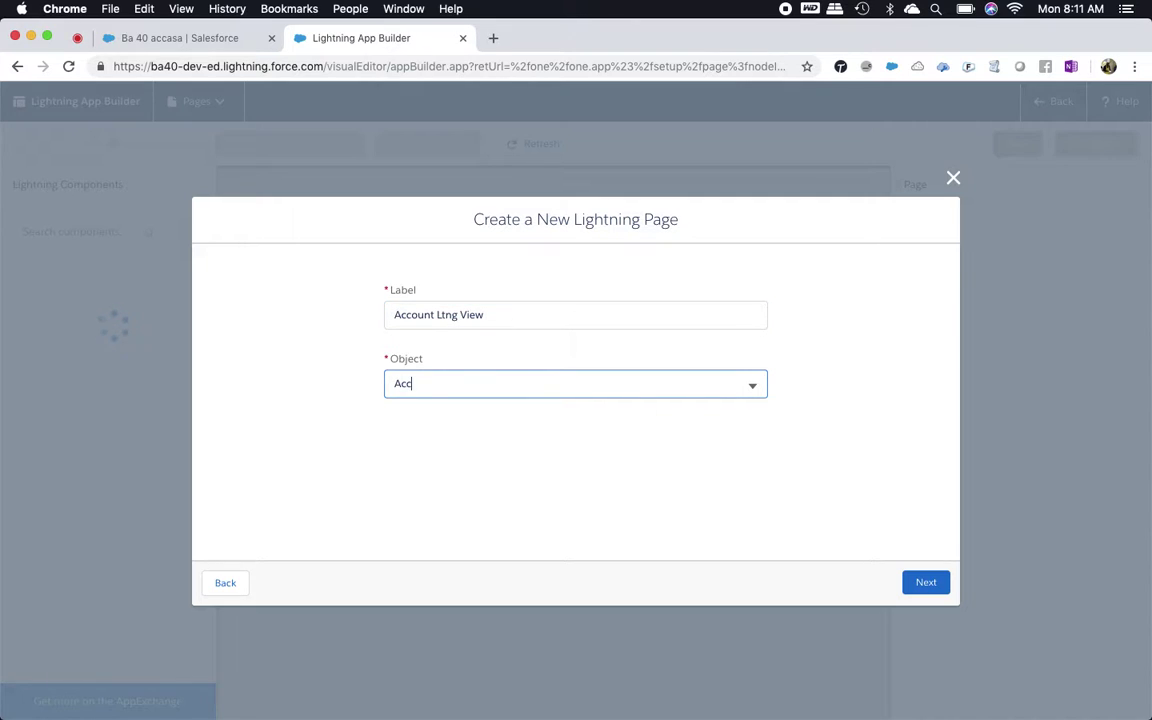
text(o)
click(499, 438)
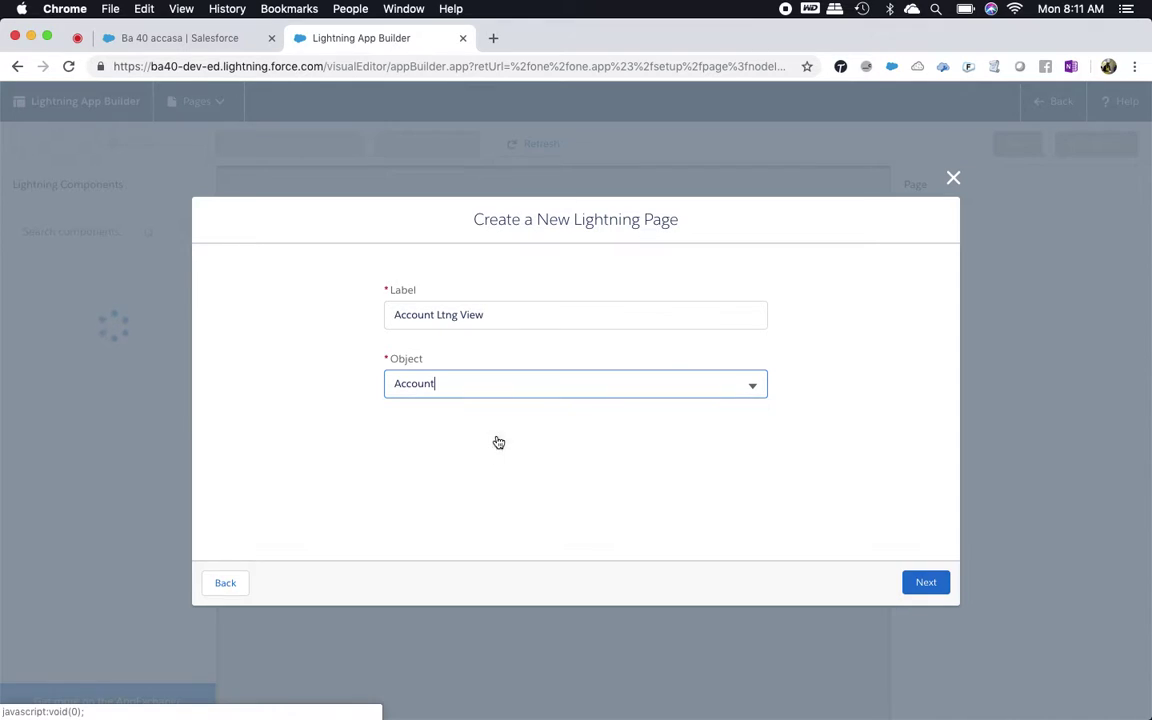
click(926, 583)
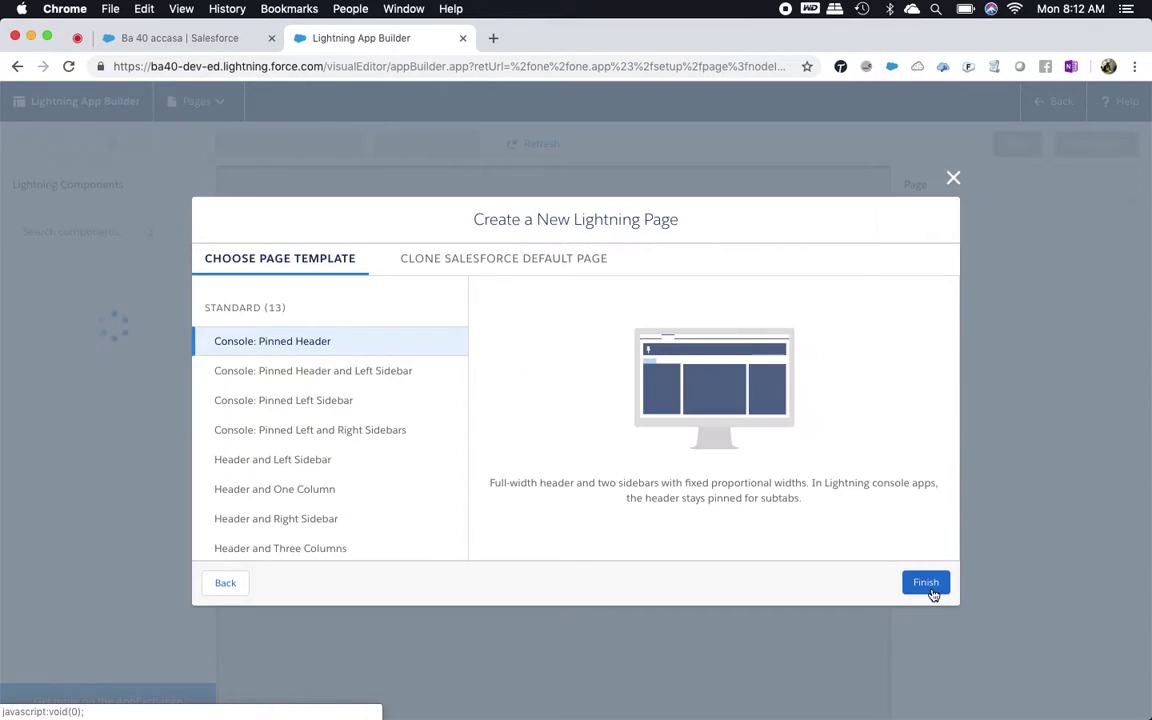
Step: Finish creating the page with the Header and Left Sidebar template and dismiss the walkthrough tip
click(281, 466)
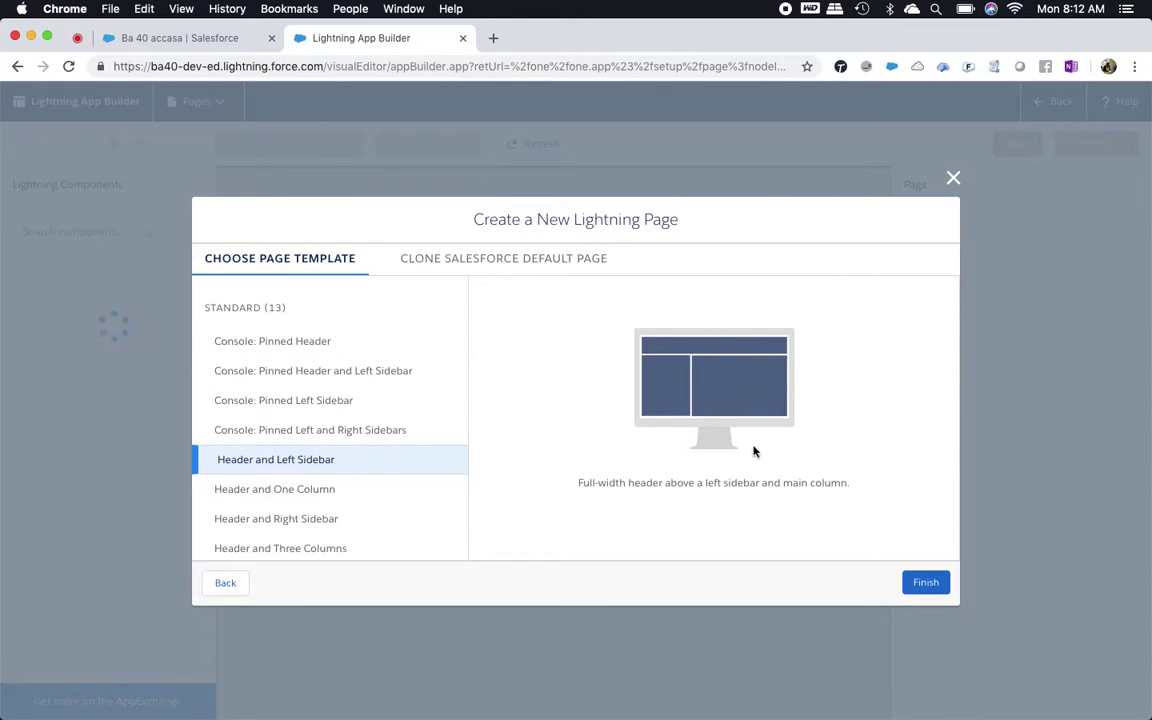
click(944, 592)
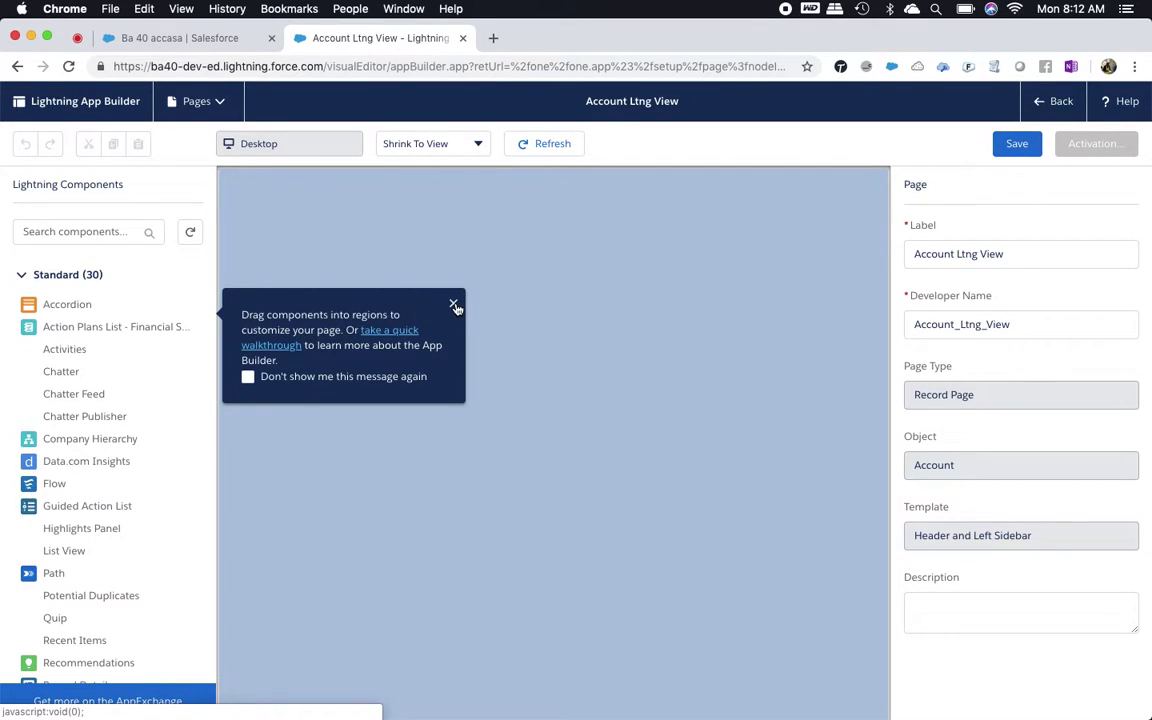
click(453, 303)
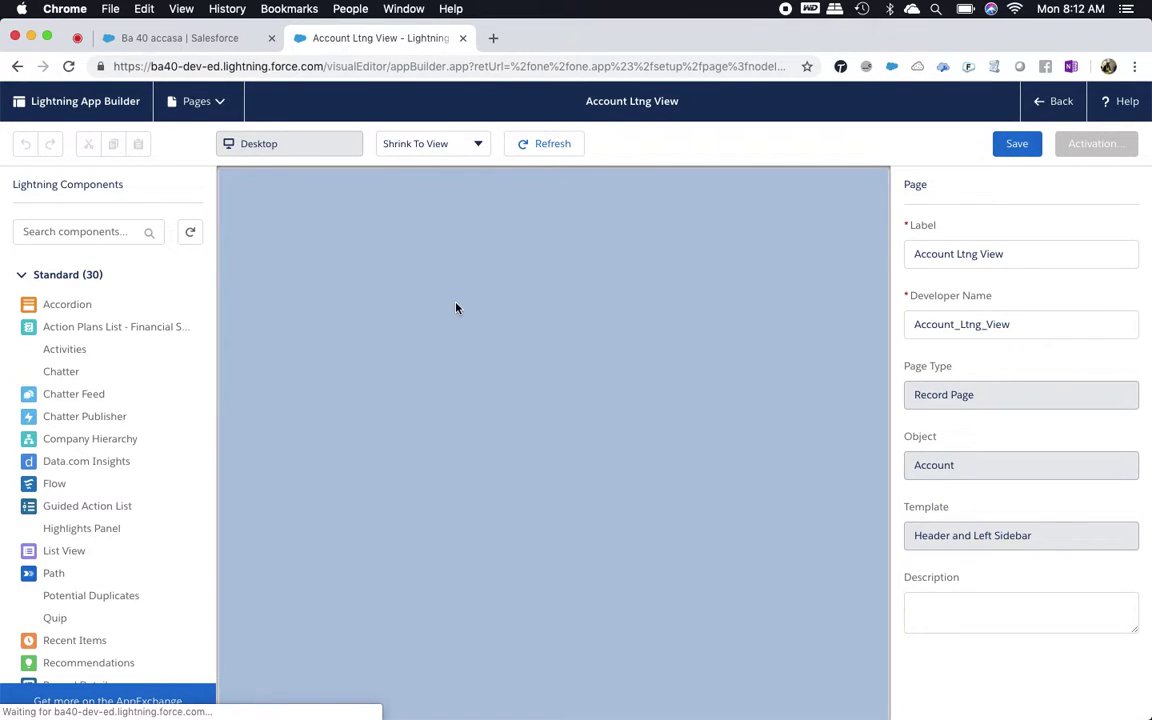
Step: Add the Highlights Panel component to the page's full-width header region
scroll(104, 332, down, 5)
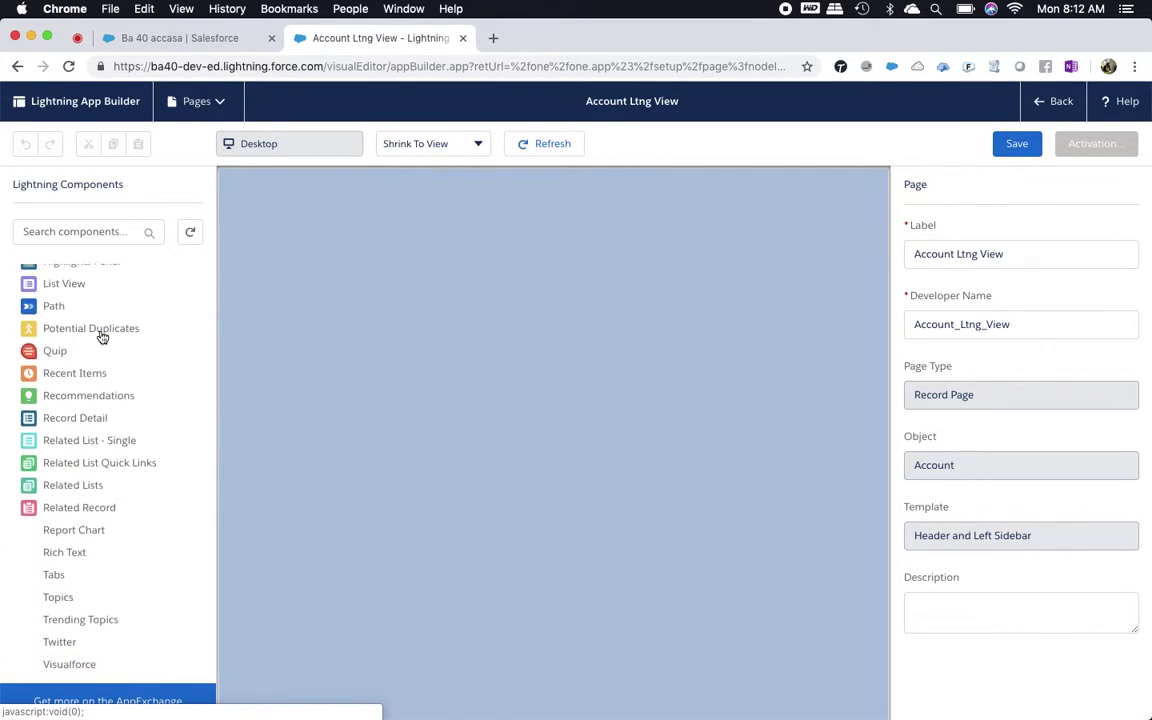
scroll(102, 337, down, 3)
scroll(104, 332, up, 4)
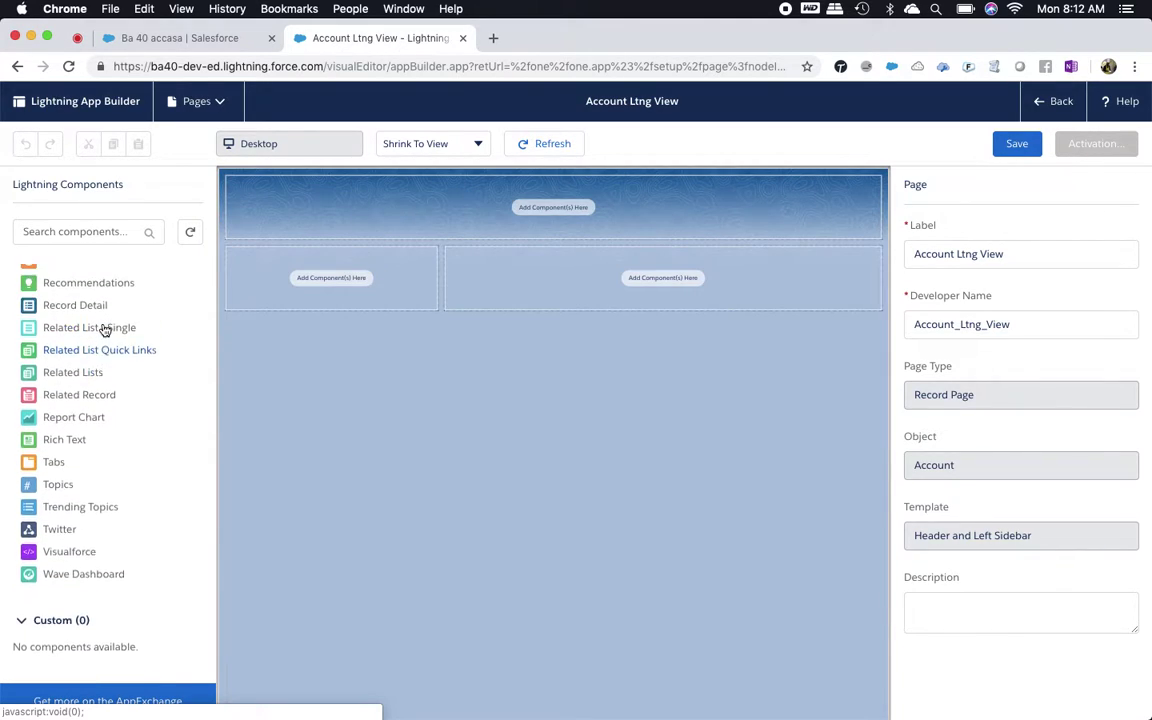
scroll(104, 331, up, 1)
scroll(104, 330, up, 3)
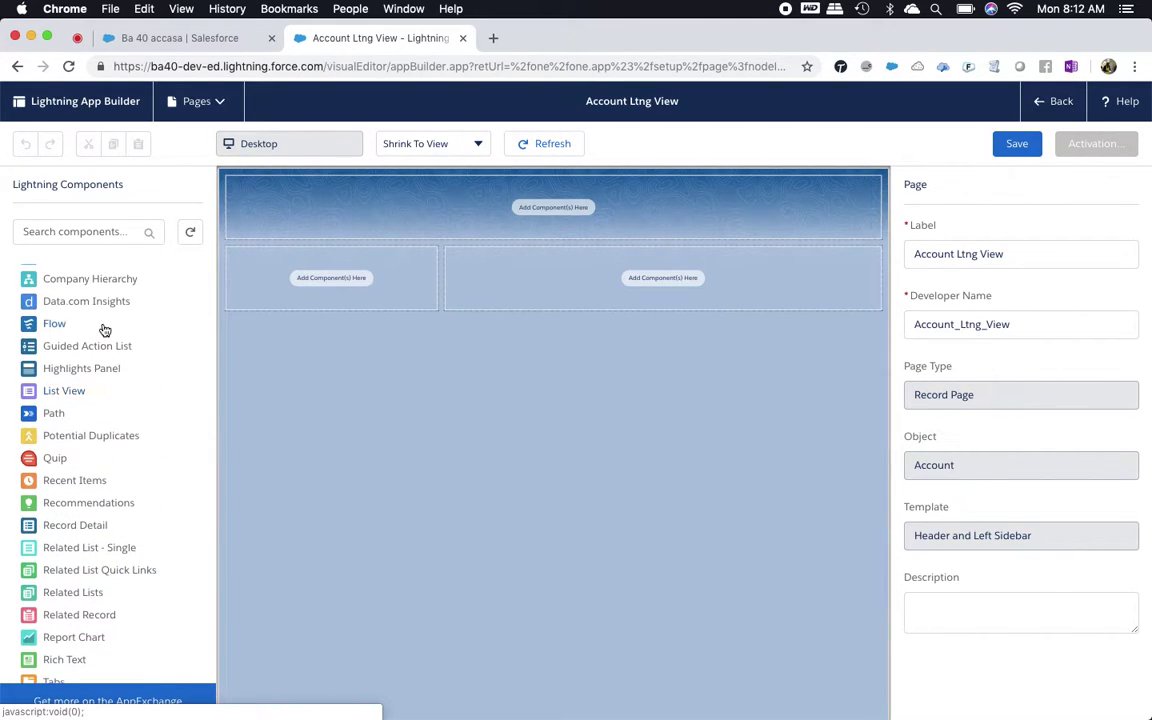
drag(89, 372, 437, 201)
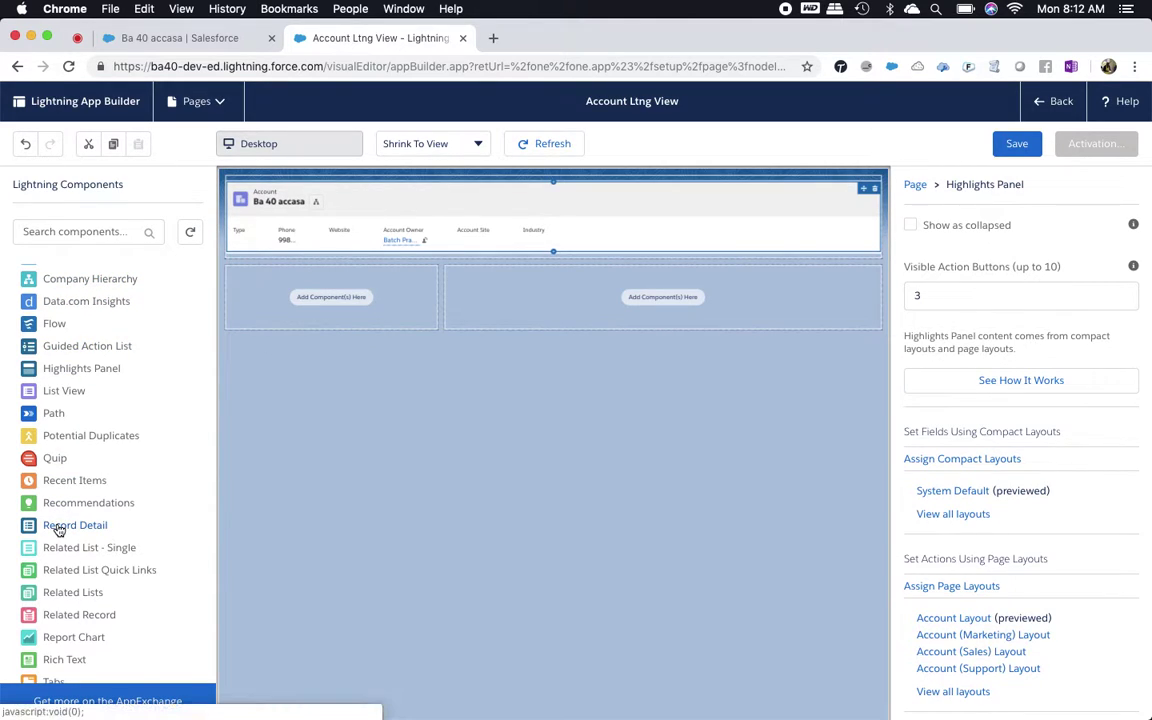
Step: Add an Accordion component to the main column beside the sidebar region
drag(58, 528, 51, 495)
scroll(62, 372, up, 4)
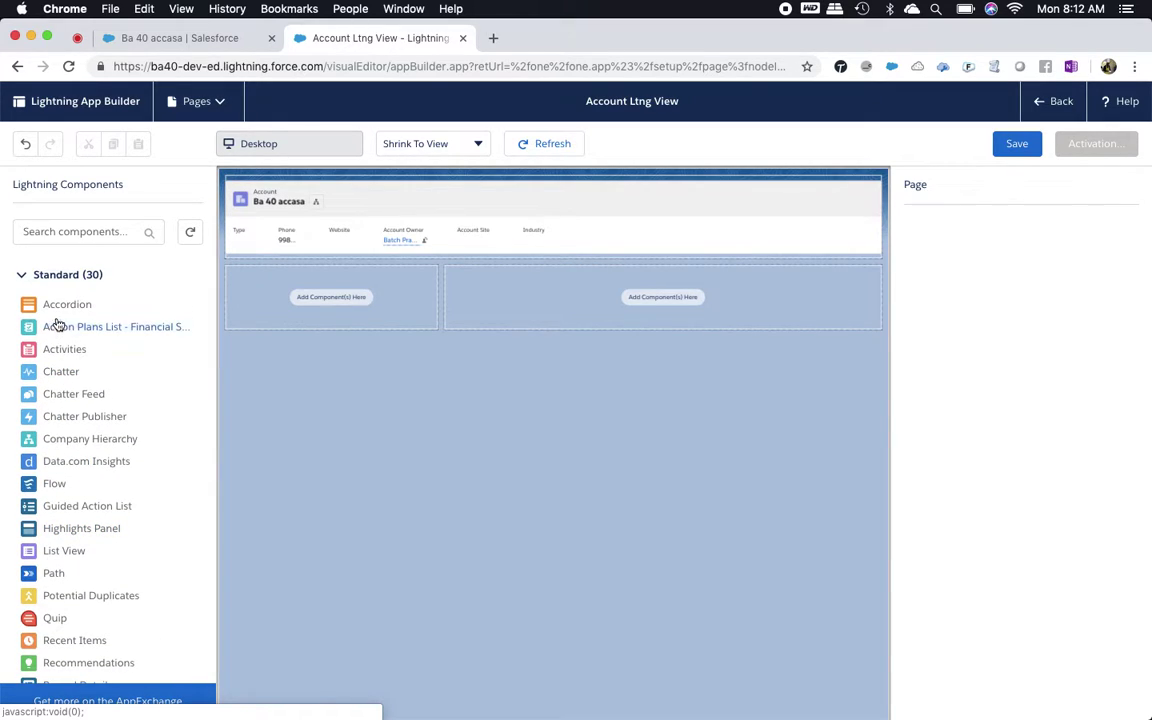
drag(57, 311, 495, 296)
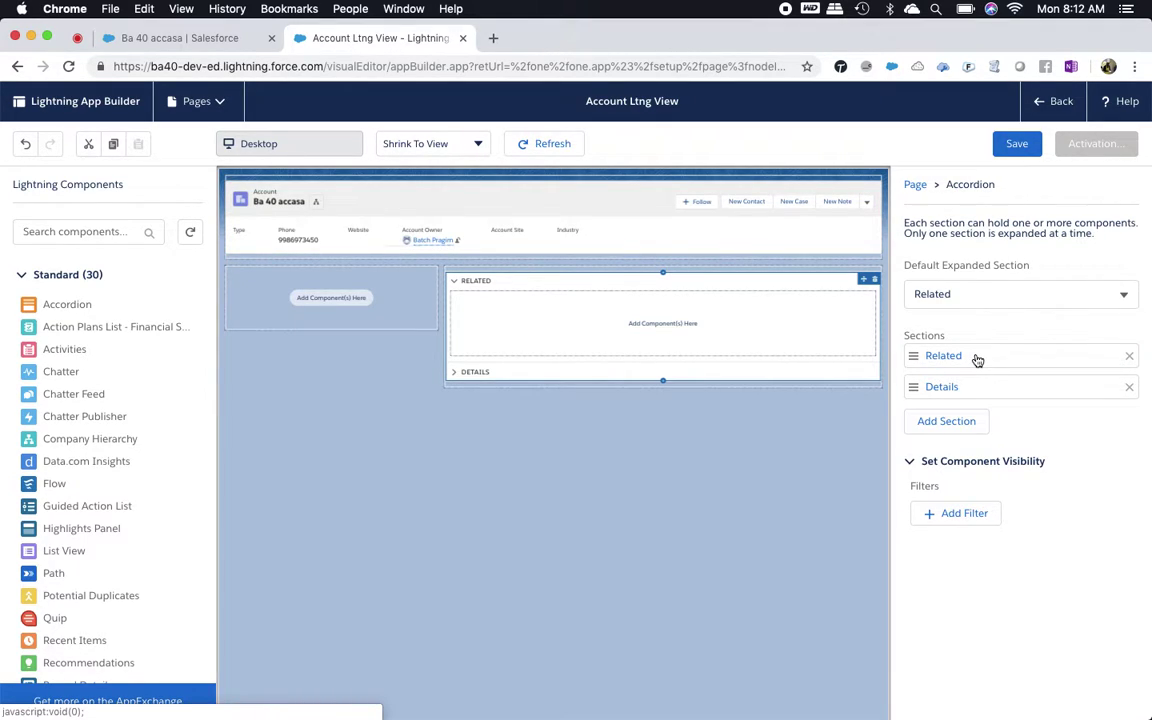
Step: Rename the accordion's Related section with the custom label "Account Details"
click(944, 358)
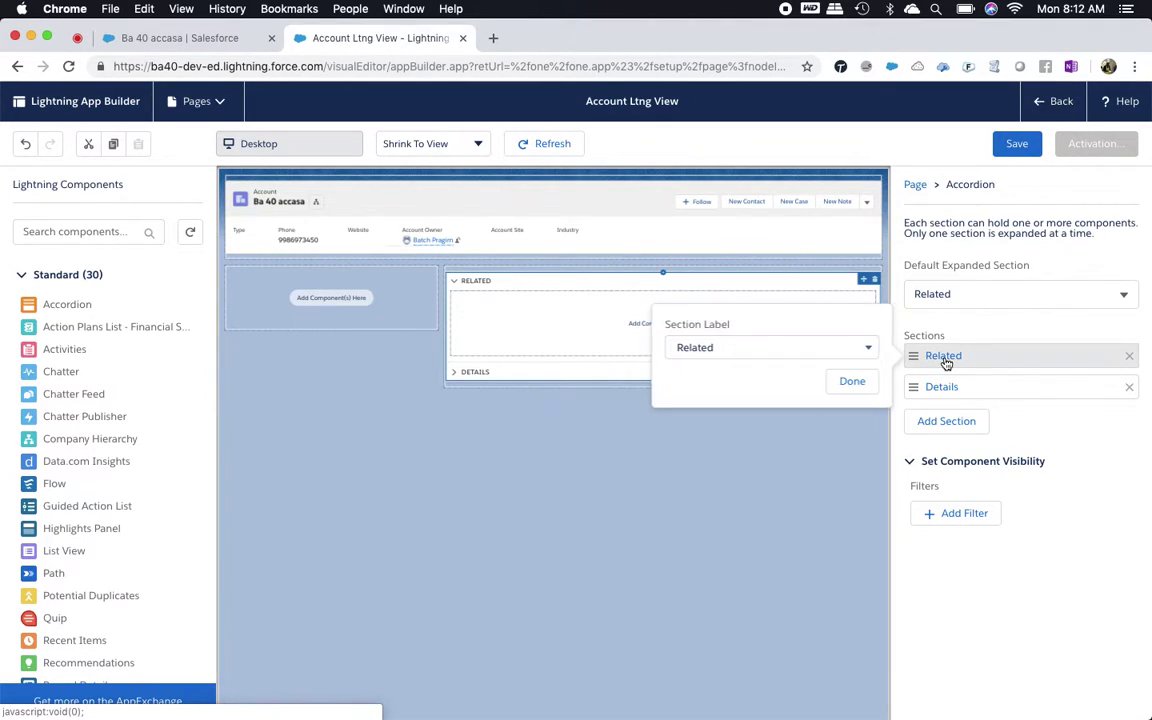
click(751, 349)
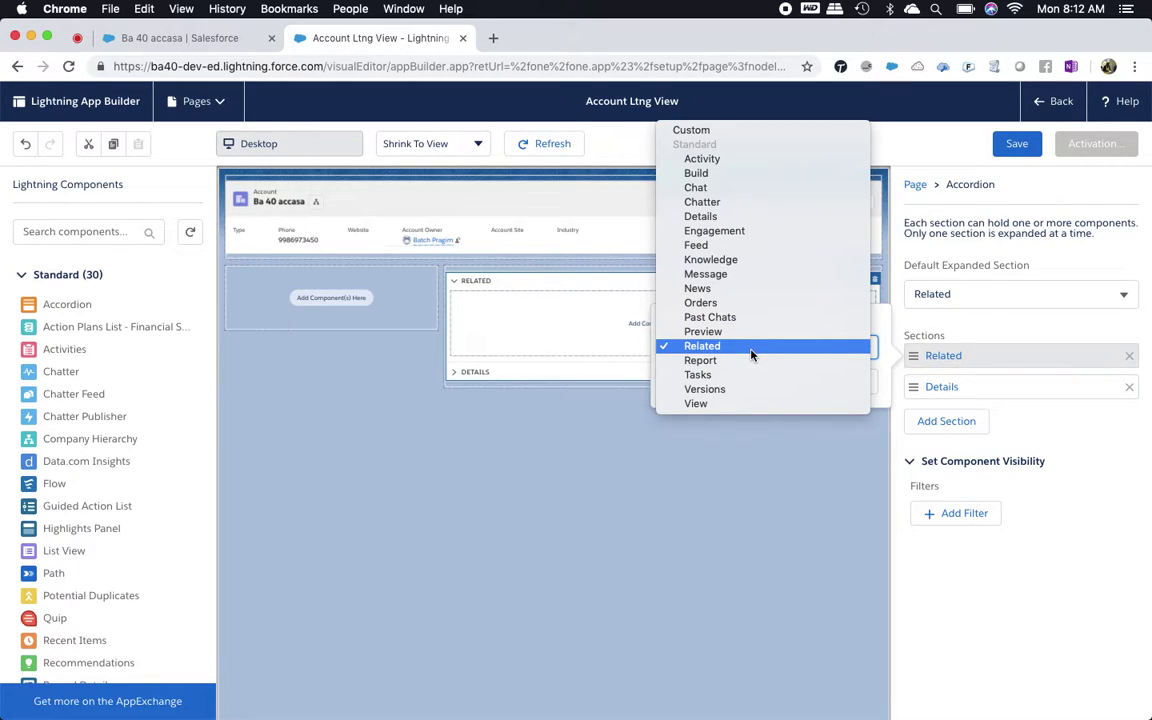
click(712, 130)
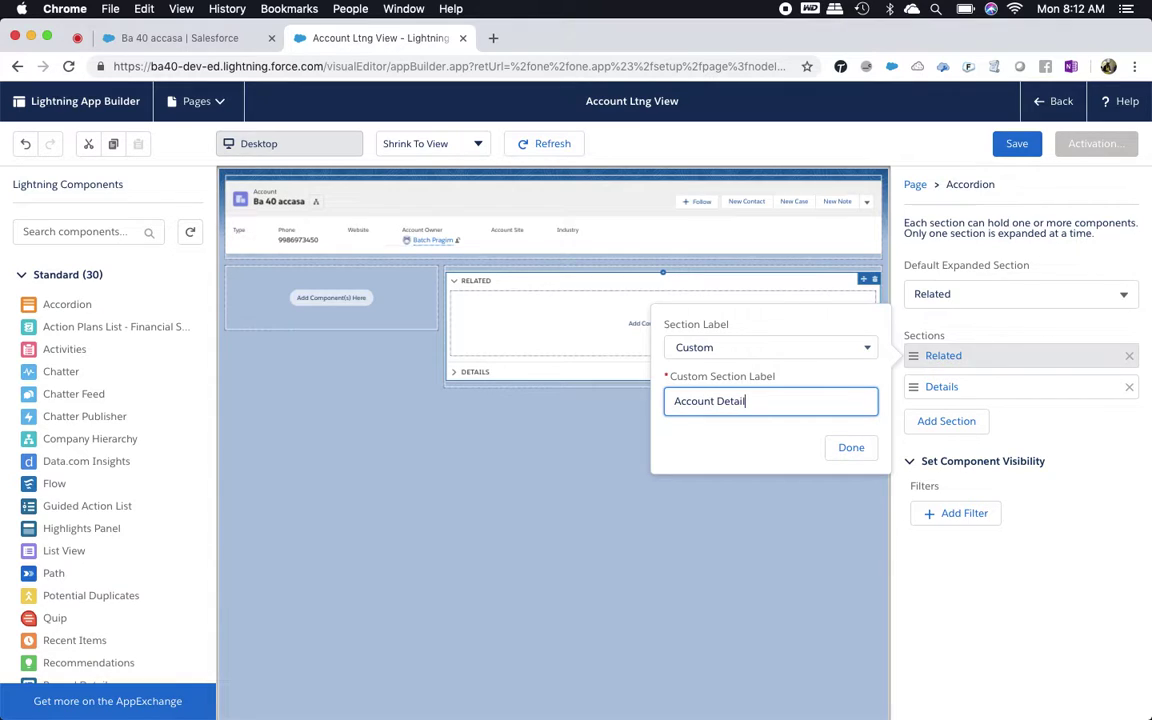
click(854, 450)
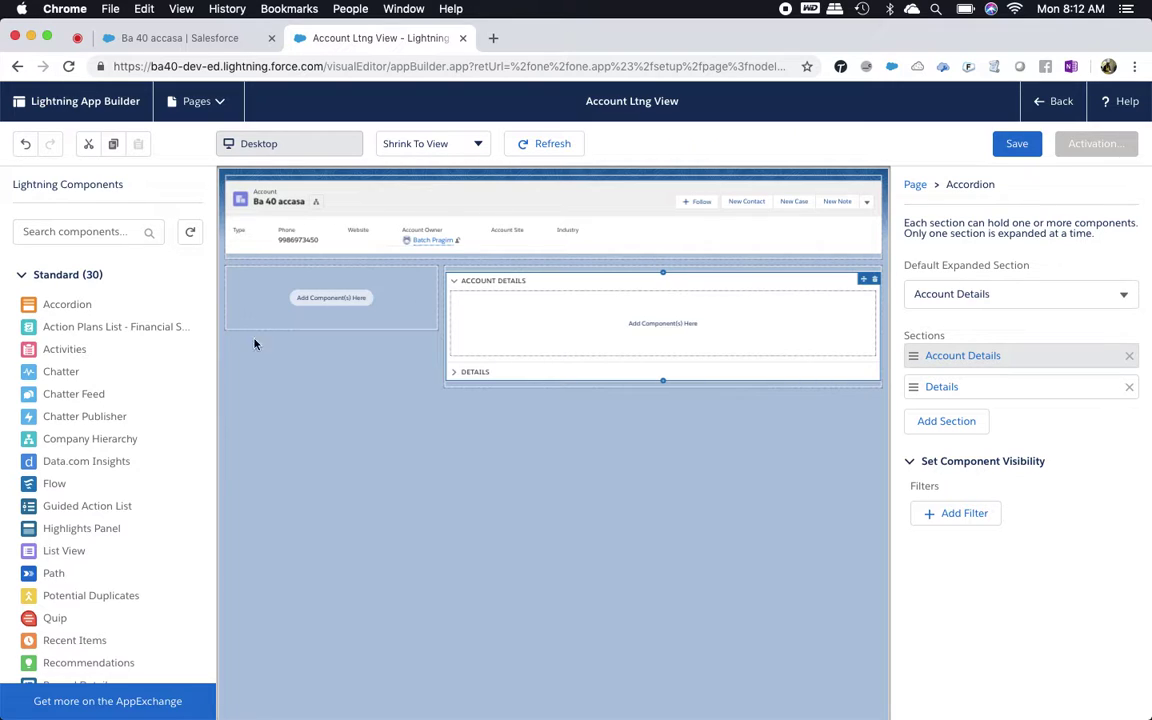
Step: Add a Tabs component inside the accordion's Account Details section
scroll(75, 566, down, 3)
scroll(75, 566, down, 6)
drag(50, 400, 517, 325)
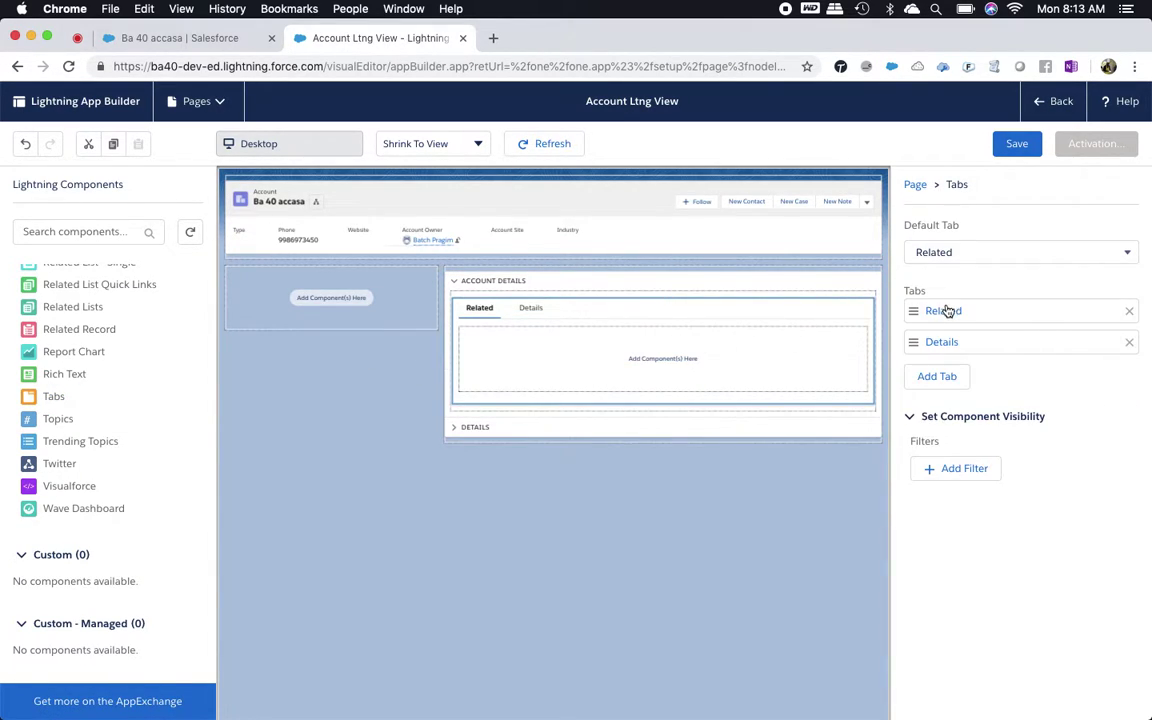
drag(478, 309, 550, 320)
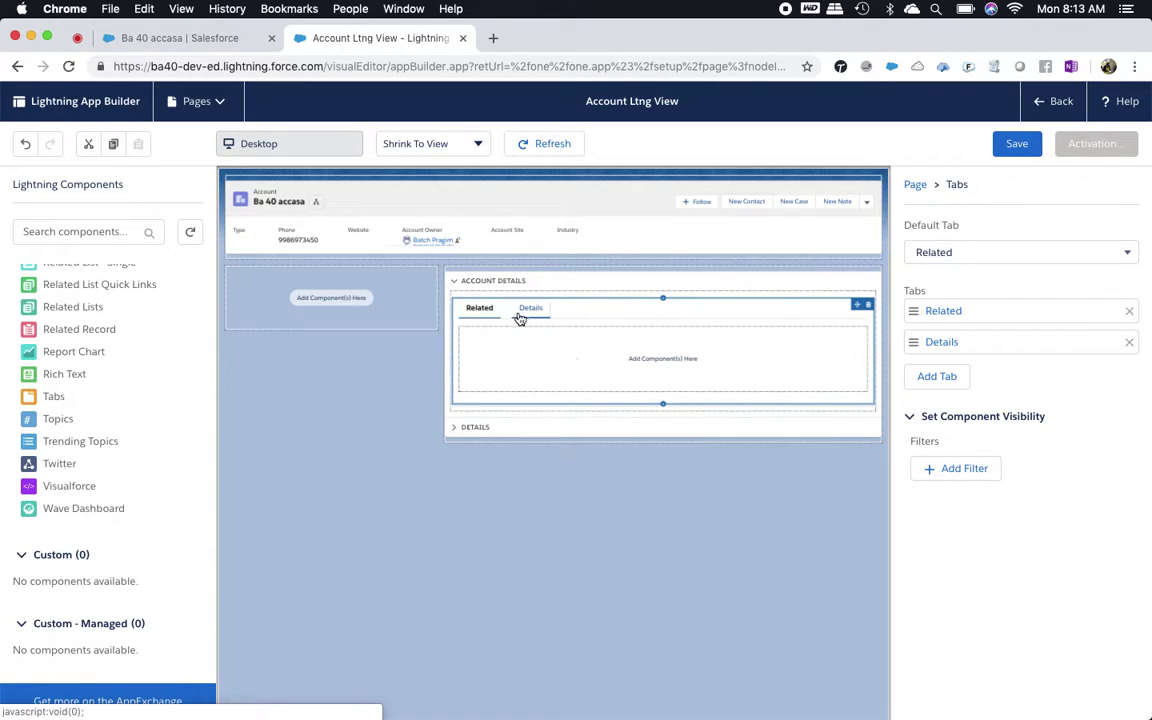
Step: Place a Record Detail component in the Related tab of the Account Details section
scroll(110, 338, up, 10)
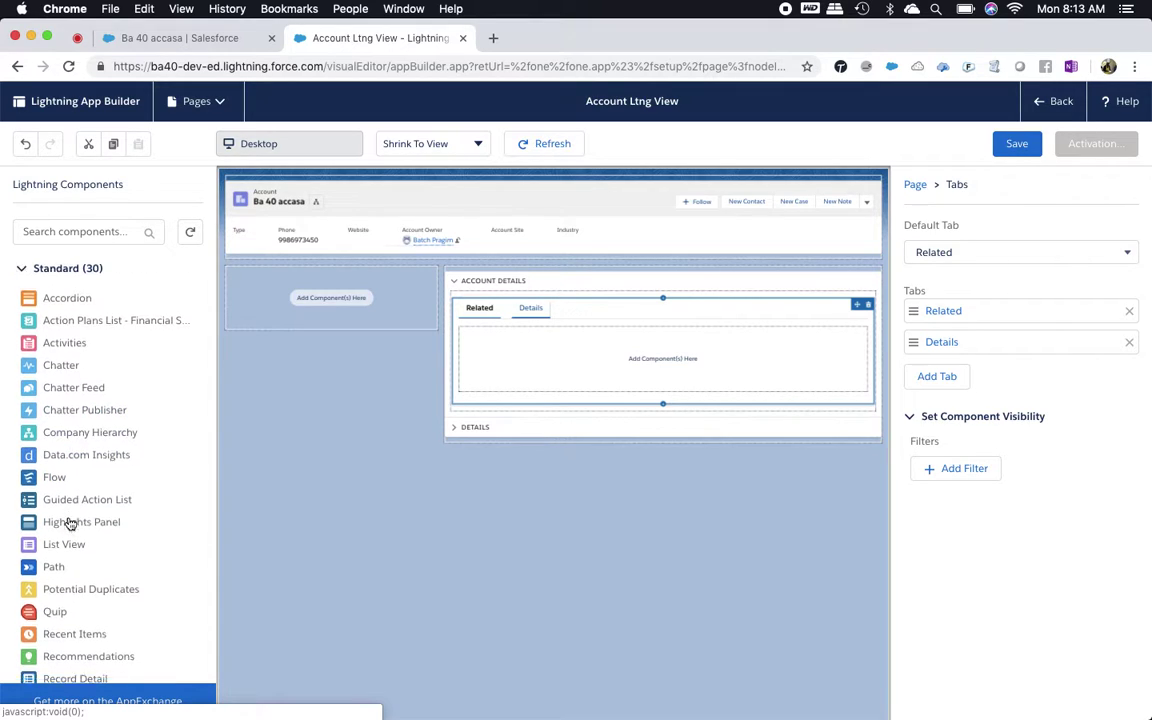
scroll(69, 522, down, 5)
scroll(81, 485, down, 2)
drag(47, 489, 537, 355)
click(485, 313)
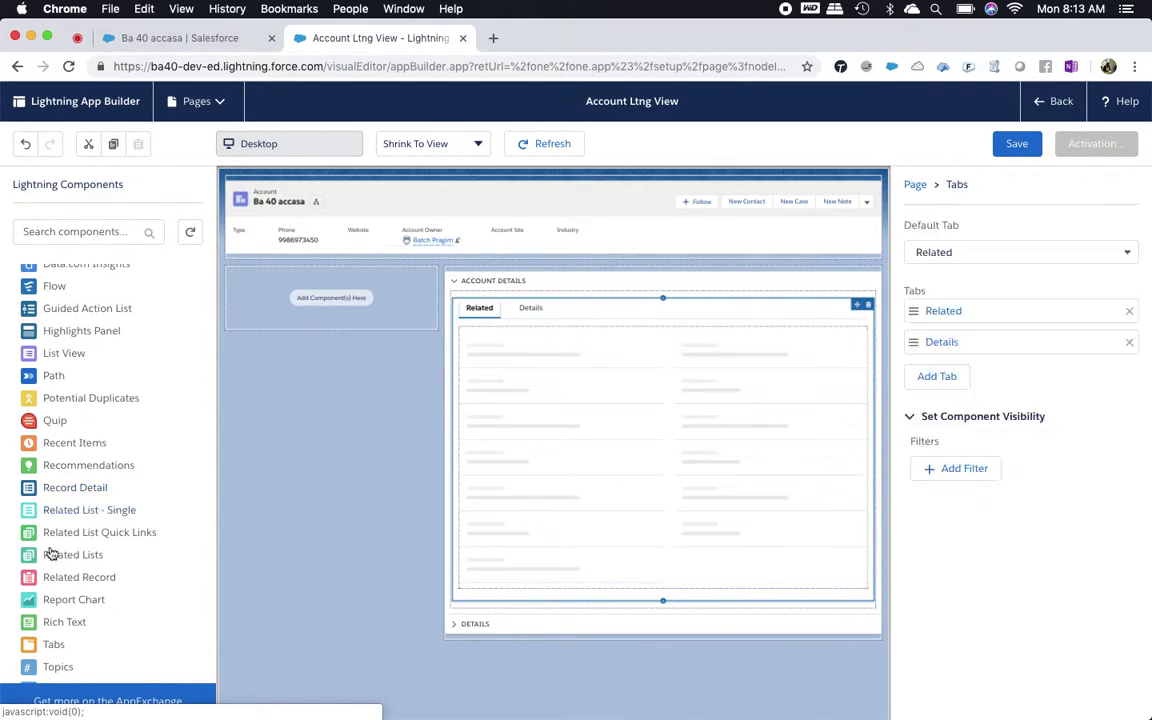
Step: Check the contents of both tabs and delete the Record Detail component from the Related tab
scroll(50, 550, down, 3)
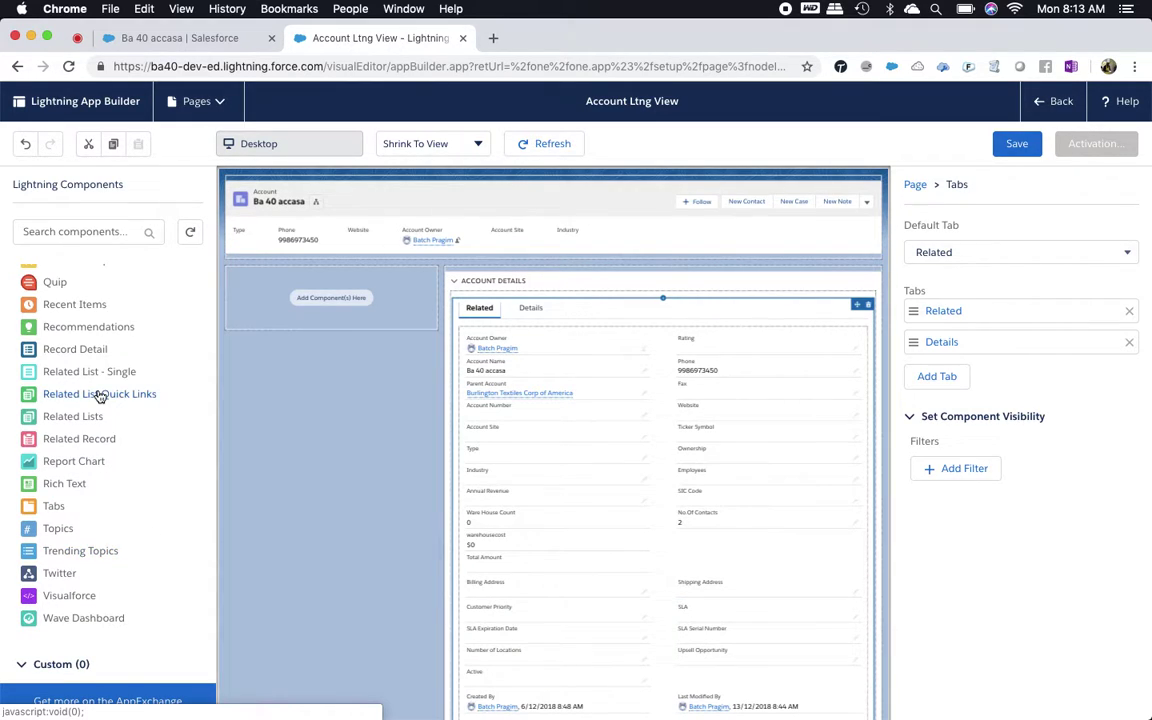
scroll(98, 395, up, 4)
scroll(100, 397, up, 2)
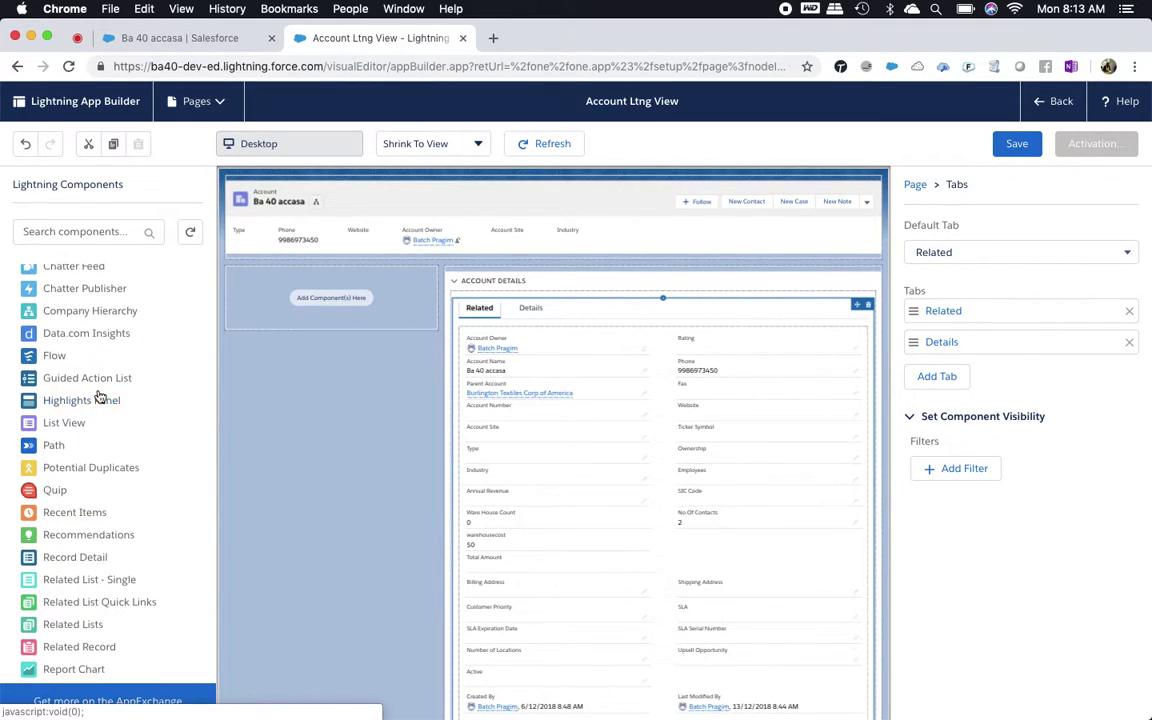
scroll(100, 397, down, 2)
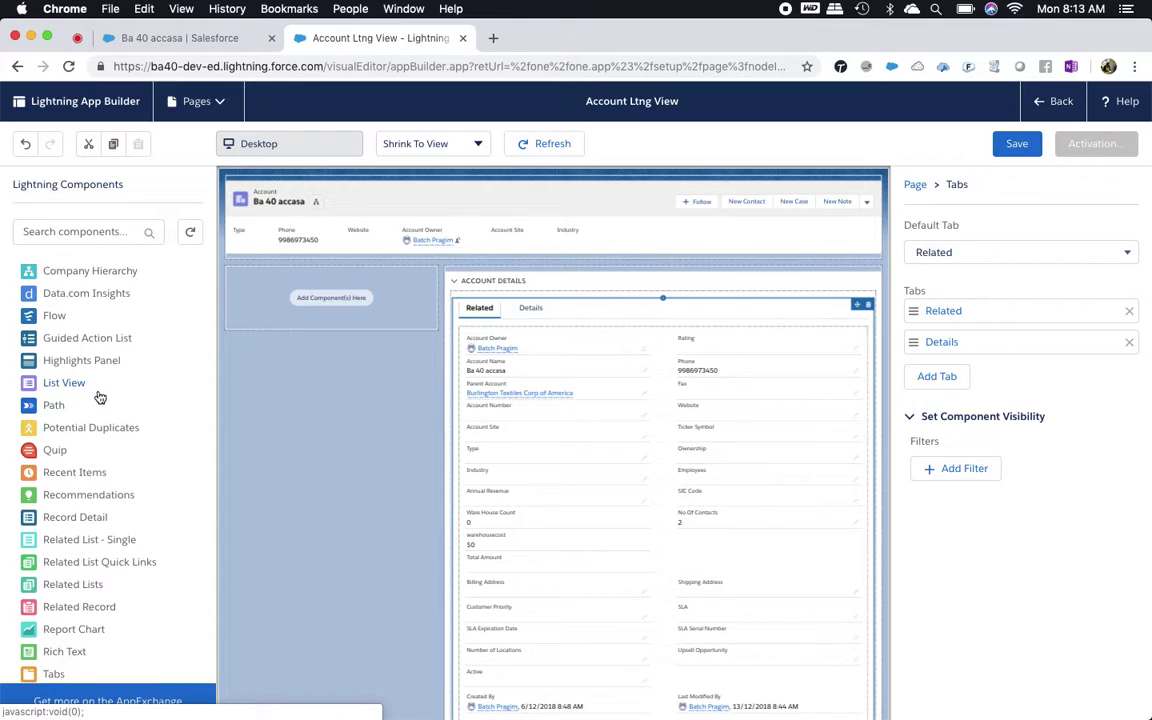
drag(80, 596, 62, 452)
click(530, 308)
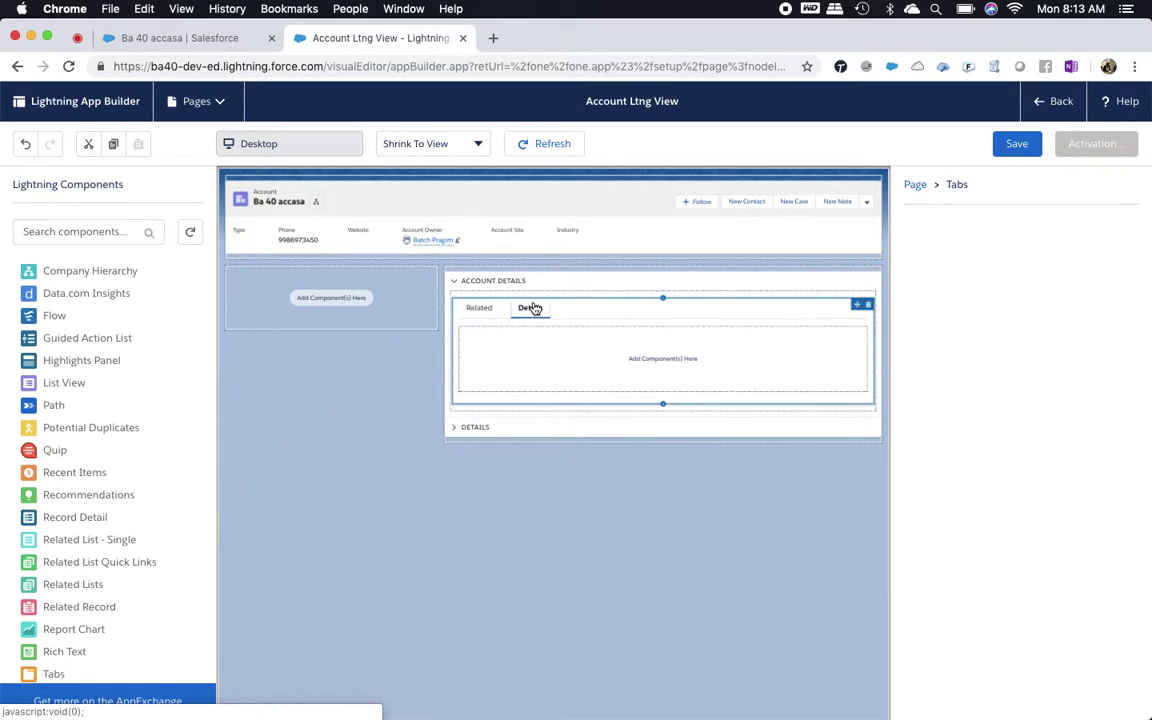
click(485, 307)
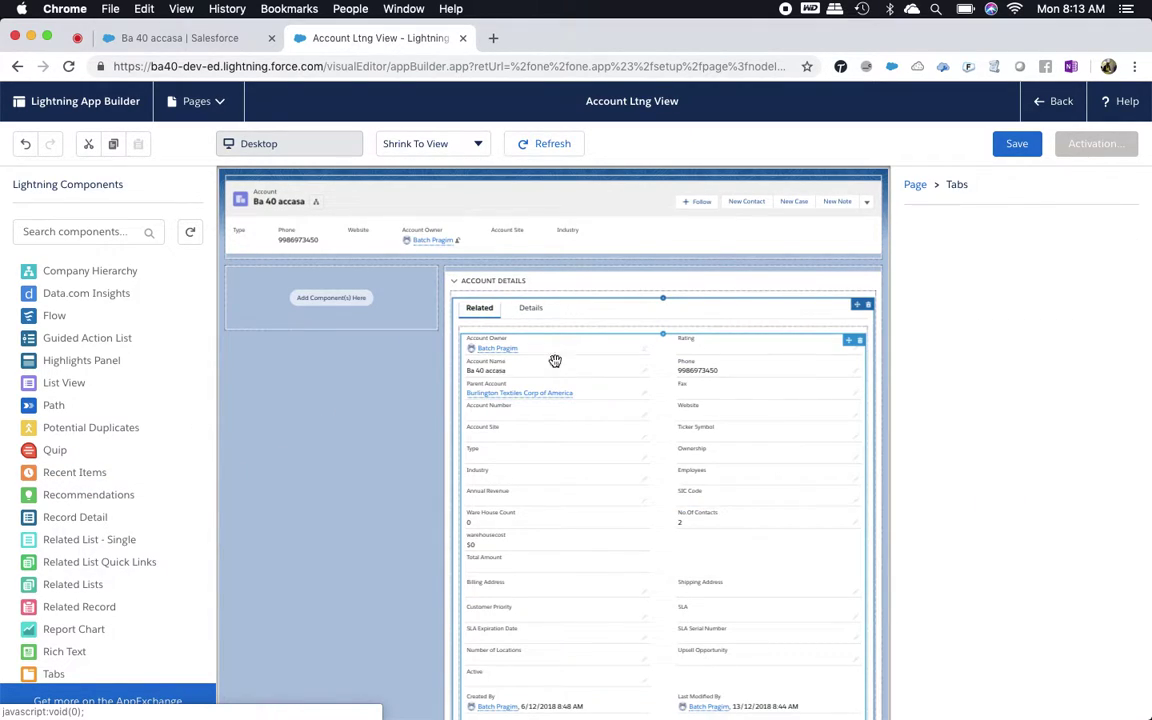
click(858, 341)
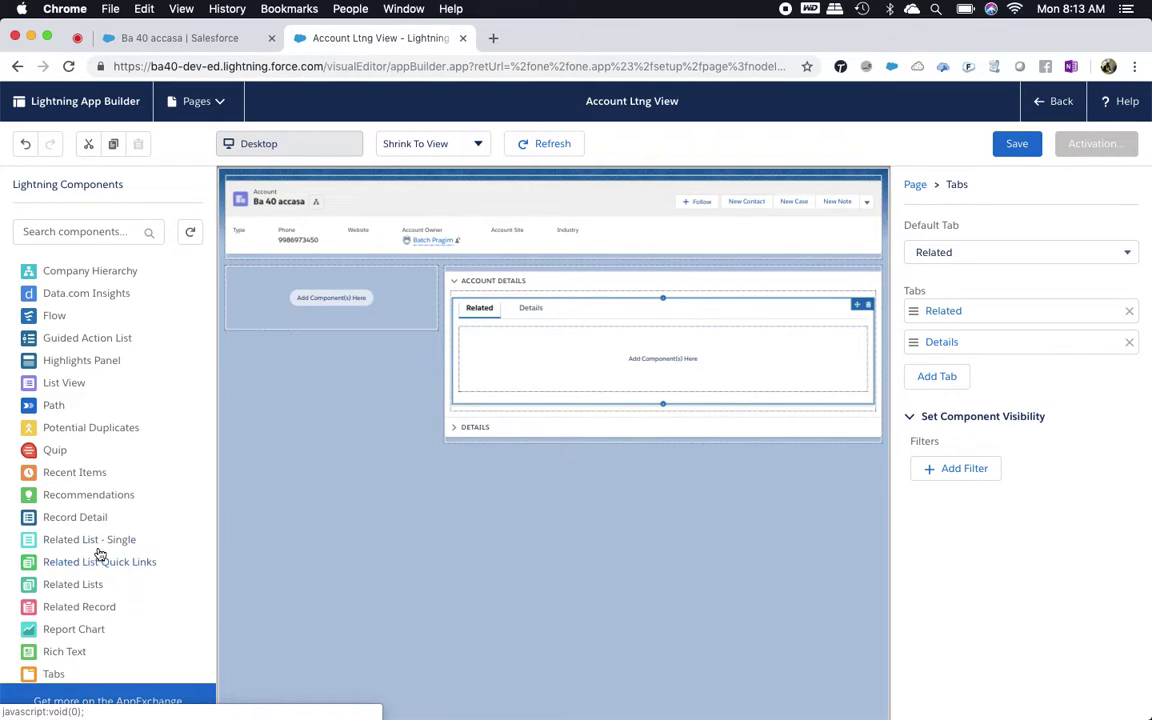
Step: Add the Related Lists component to the Related tab and the Record Detail component to the Details tab
drag(72, 586, 589, 375)
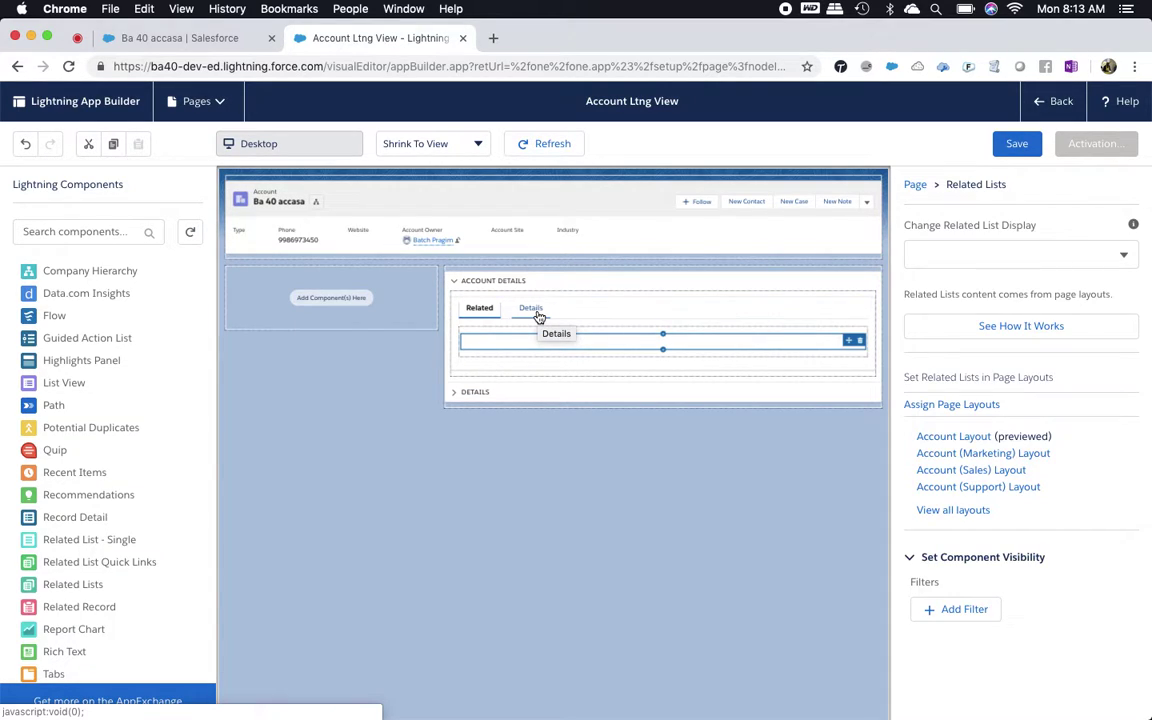
click(531, 309)
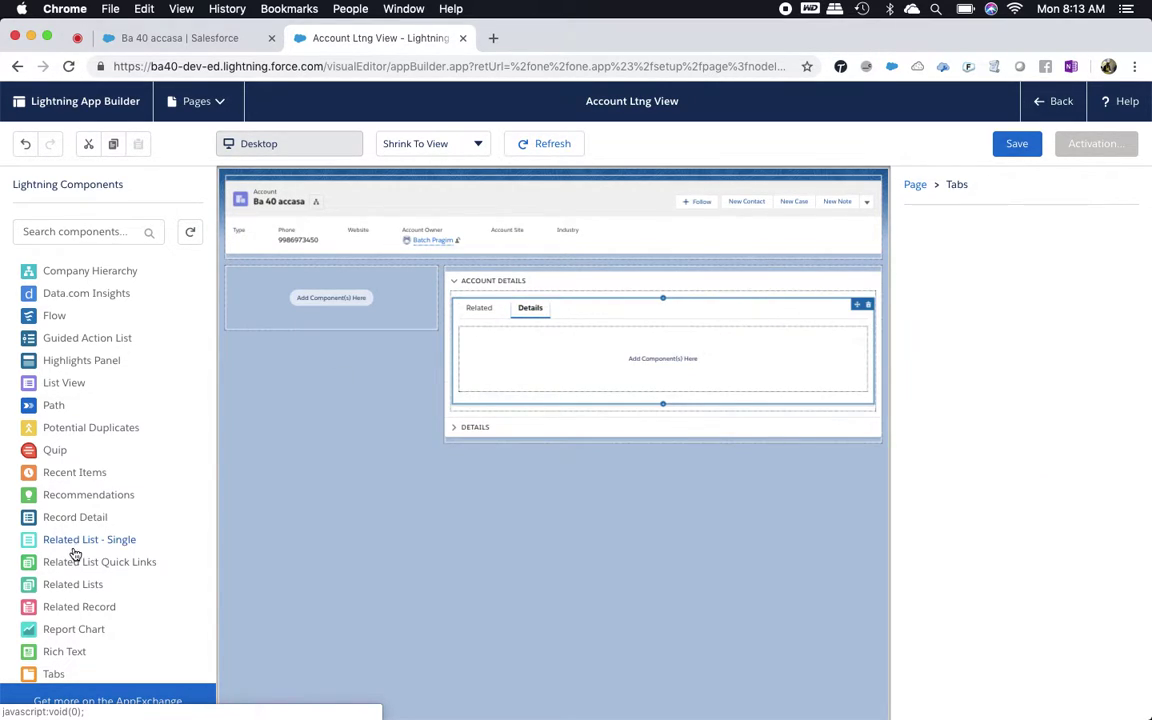
drag(68, 522, 637, 366)
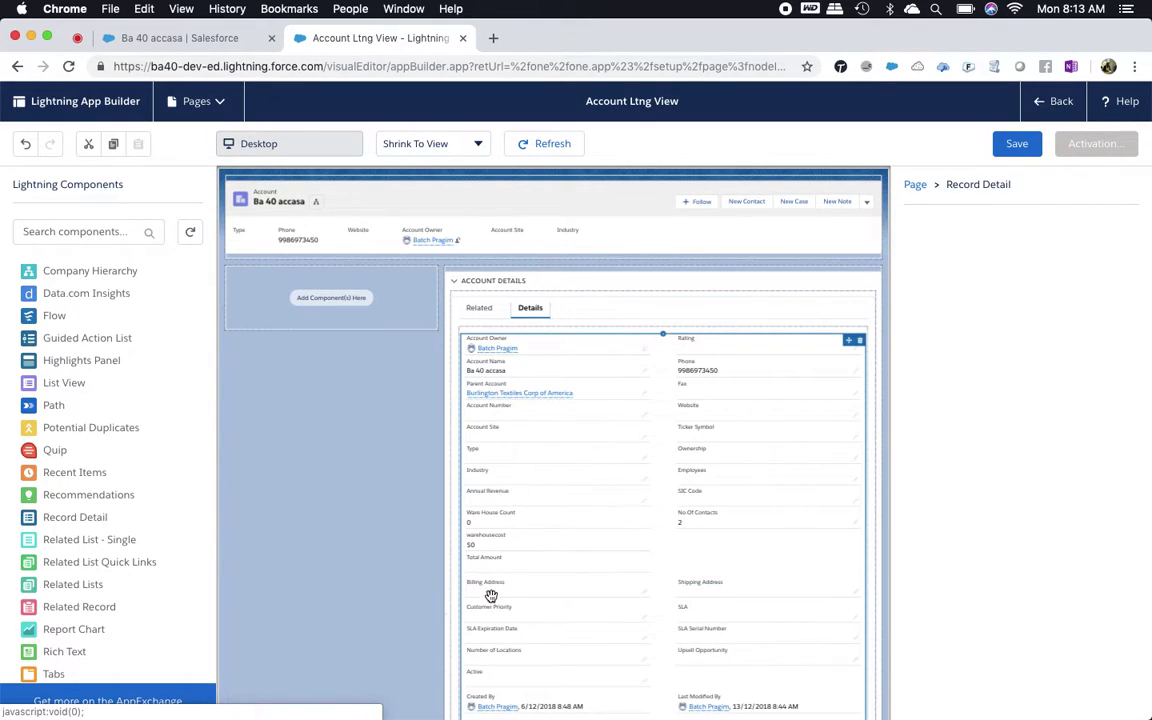
scroll(518, 497, down, 2)
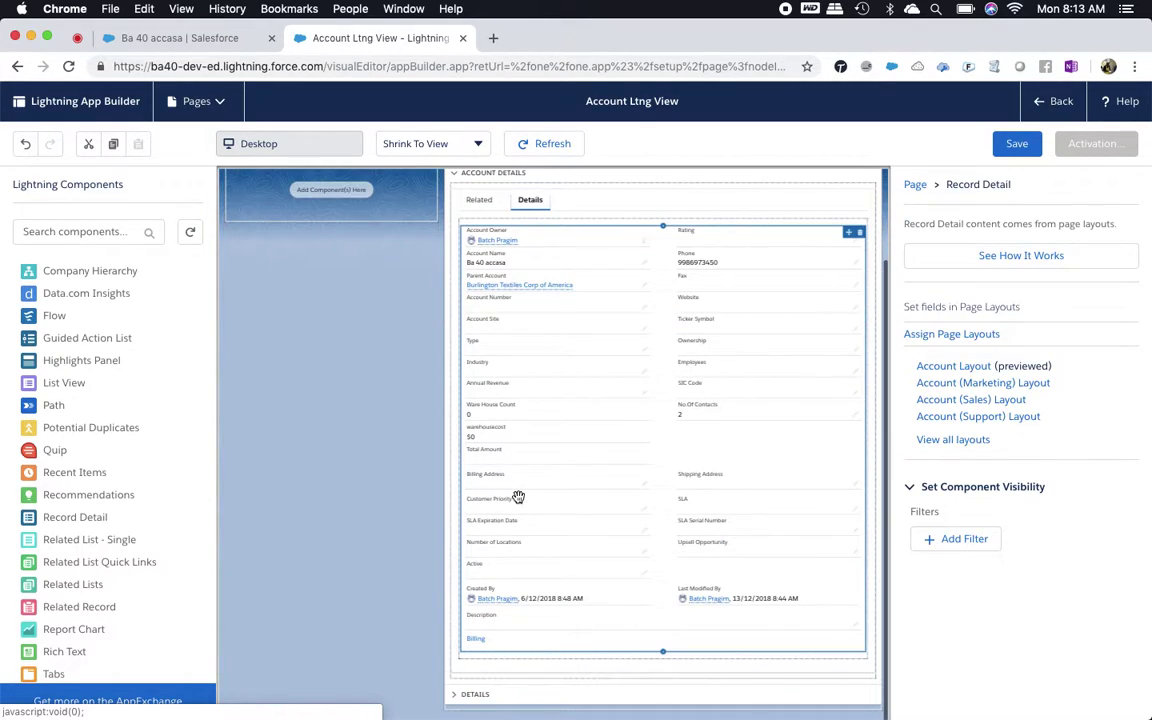
Step: Relabel the accordion's Details section as the standard Activity section
click(481, 695)
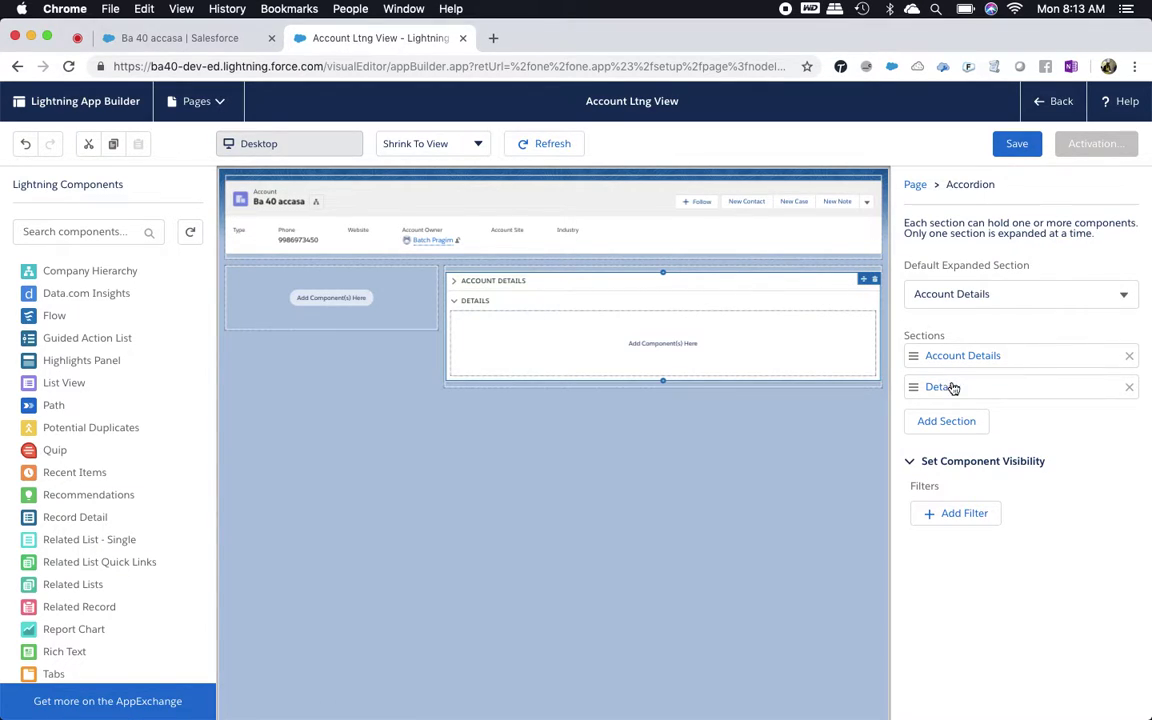
click(972, 392)
click(715, 381)
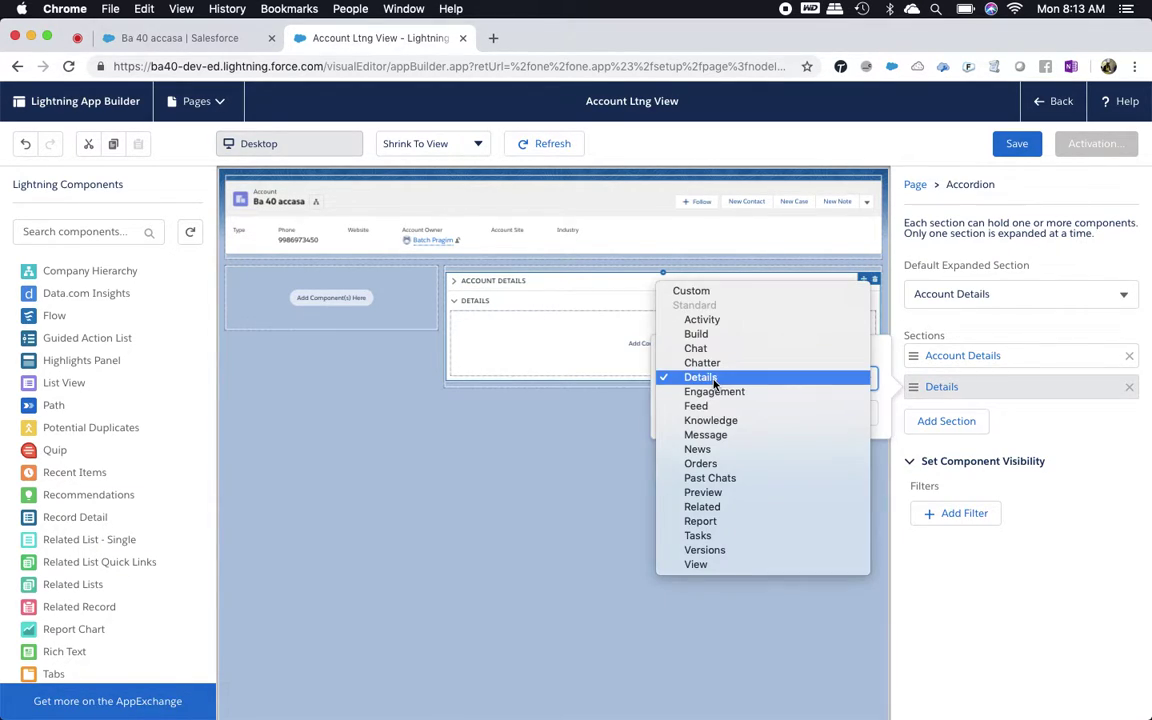
click(700, 320)
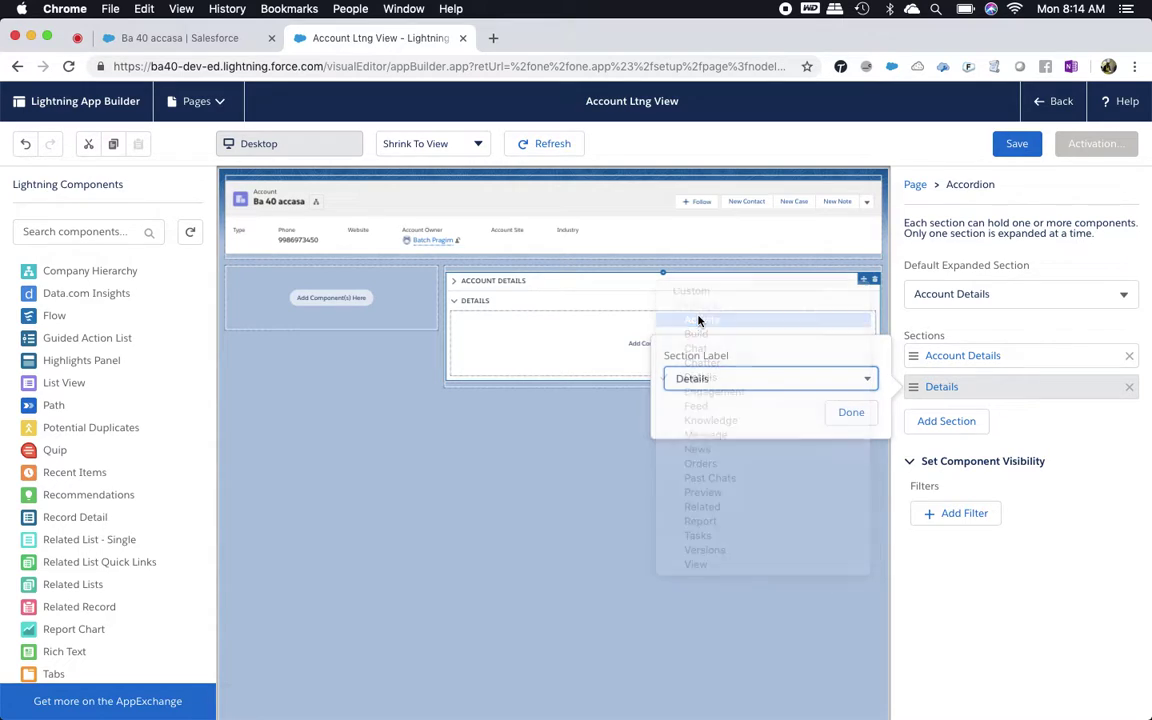
click(850, 413)
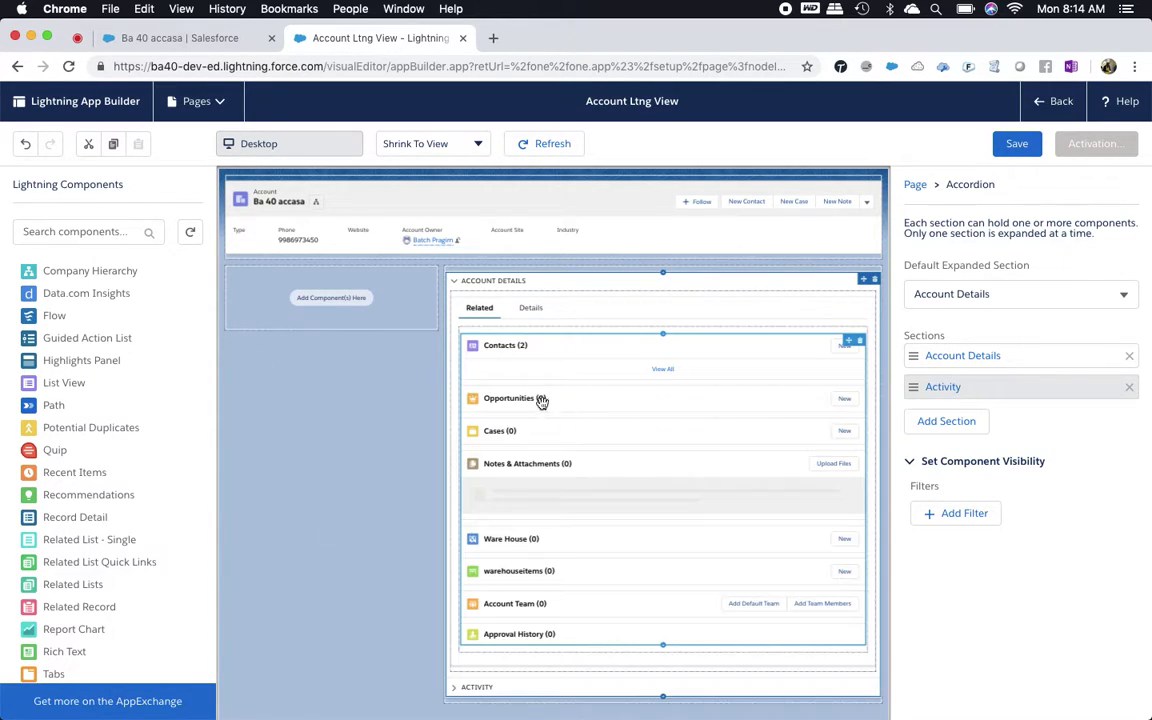
Step: Add the Activities component to the accordion's Activity section and the Chatter component to the page's sidebar region
click(471, 687)
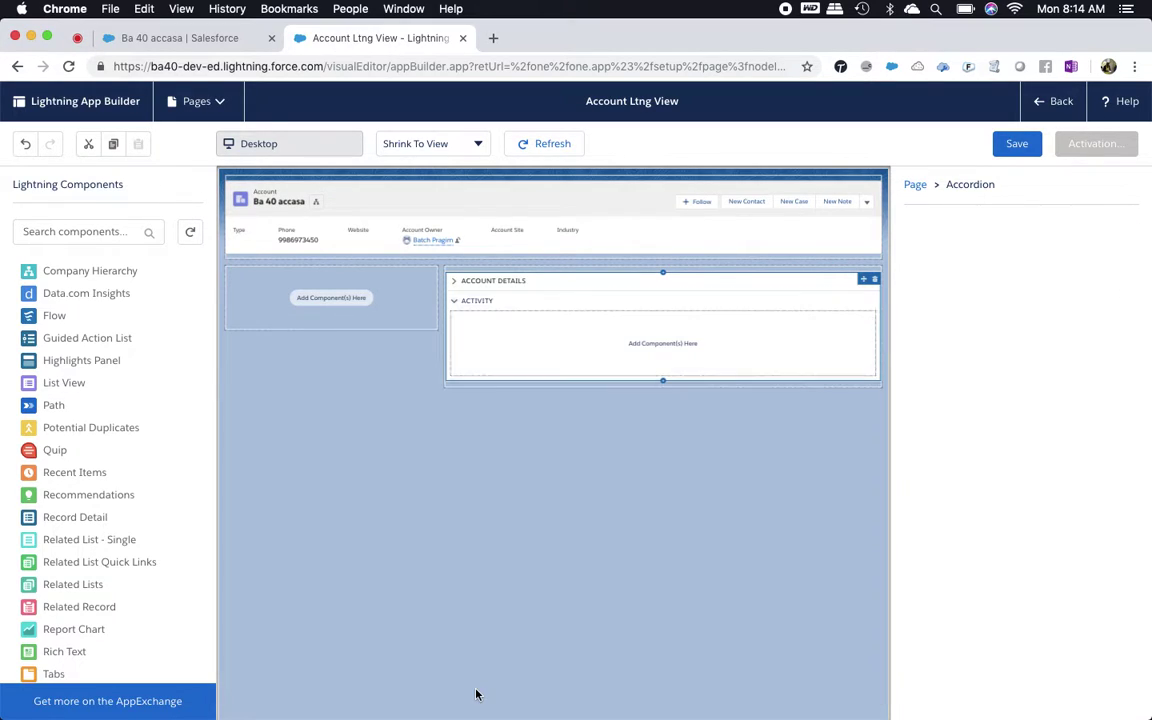
scroll(44, 298, up, 4)
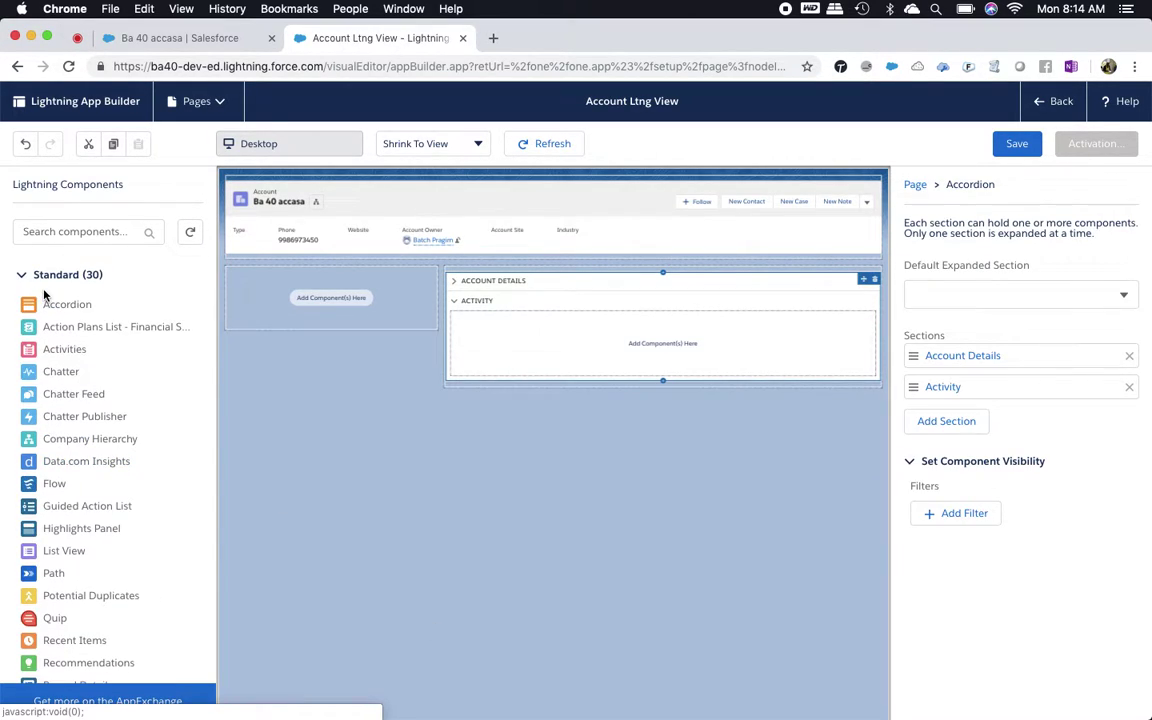
drag(71, 352, 675, 343)
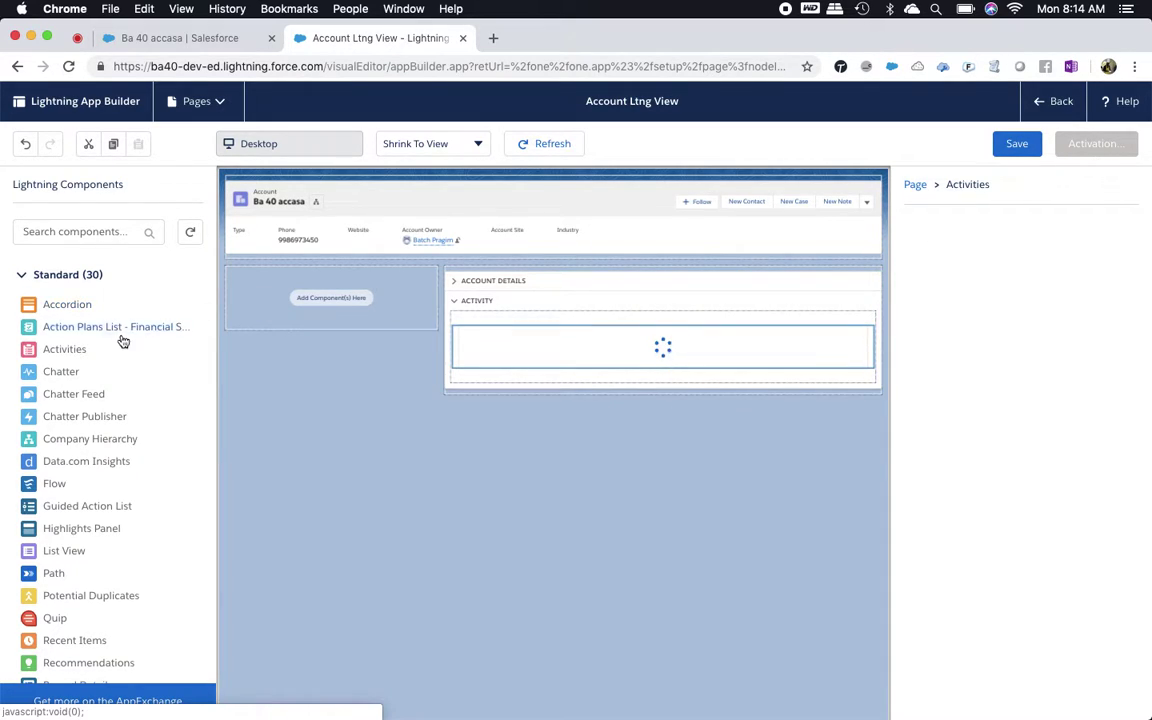
drag(57, 373, 247, 295)
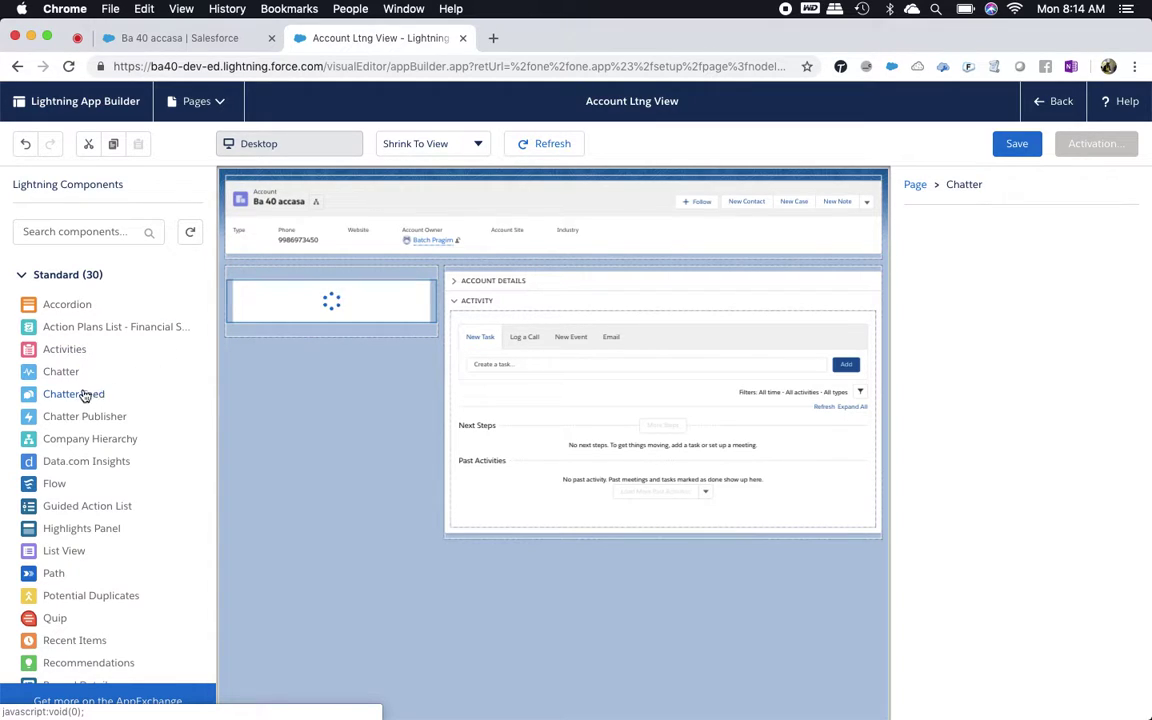
drag(157, 392, 275, 278)
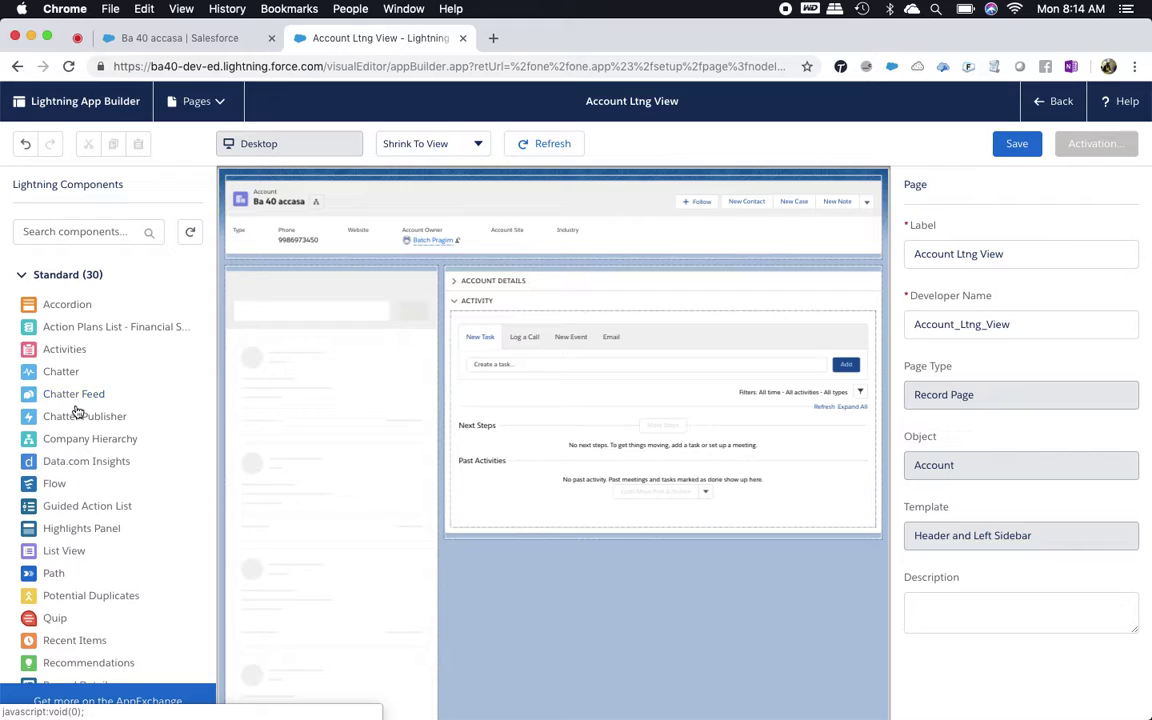
drag(77, 402, 275, 298)
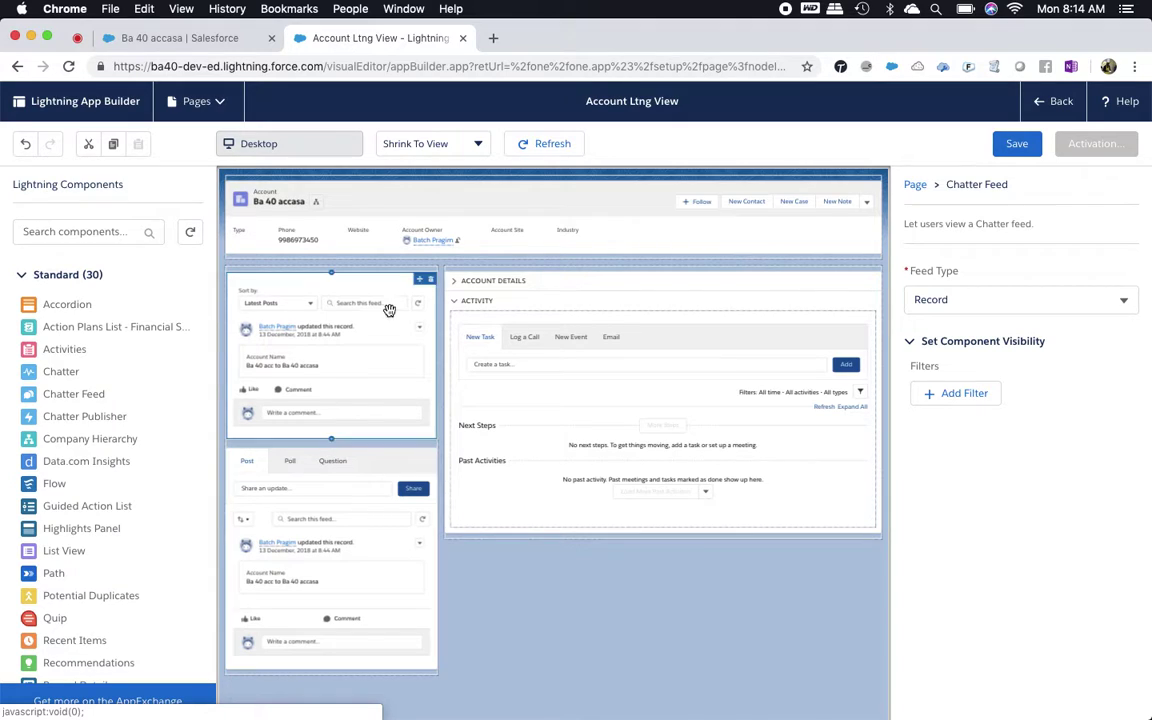
click(437, 275)
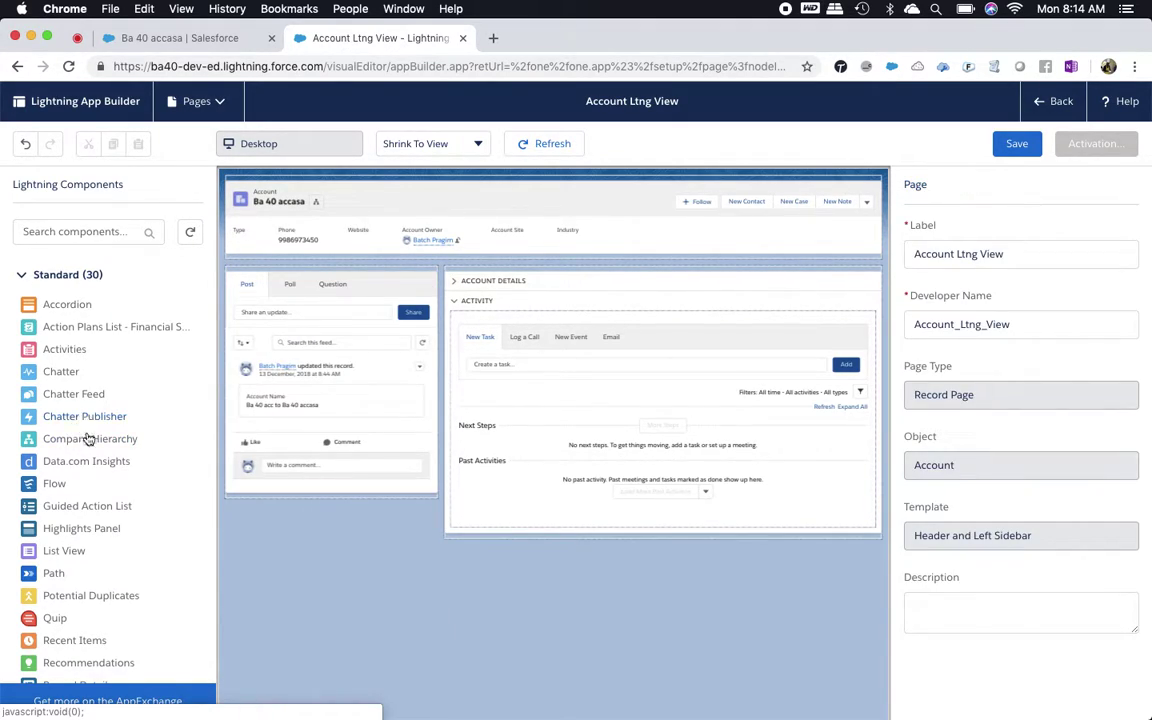
Step: Add the Company Hierarchy component above Chatter in the page's sidebar region and save the page
drag(92, 453, 276, 289)
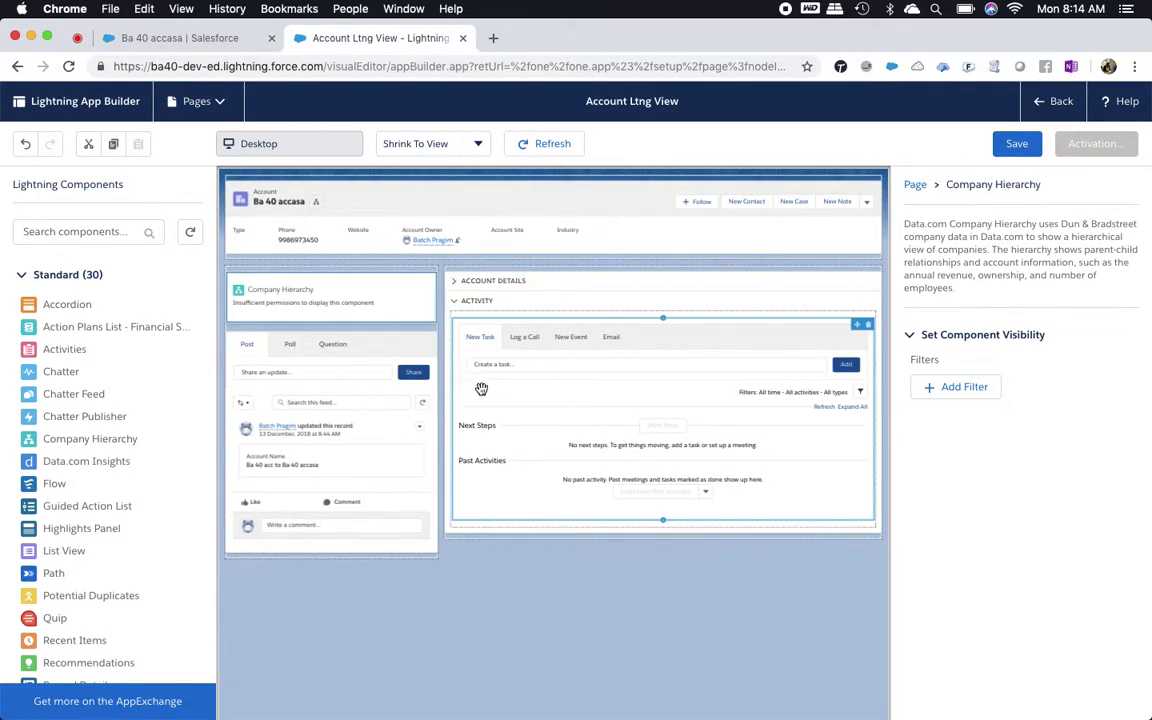
click(1035, 145)
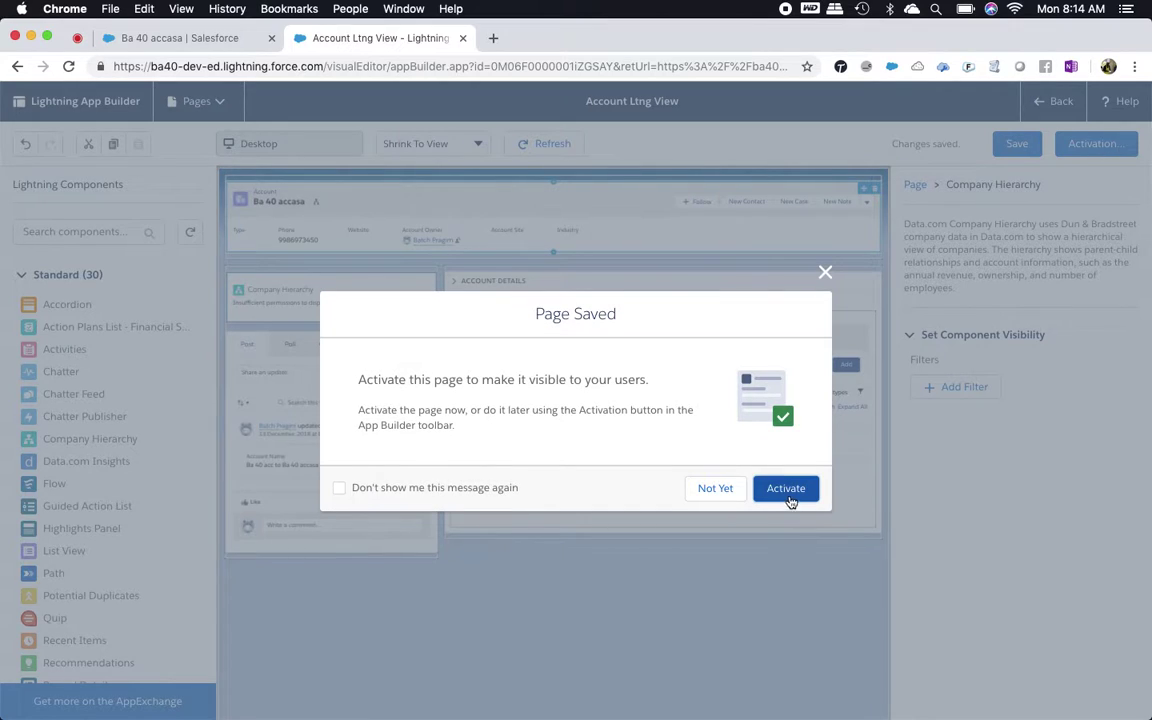
Step: Activate Account Ltng View as the org default record page for accounts and save the assignment
click(793, 490)
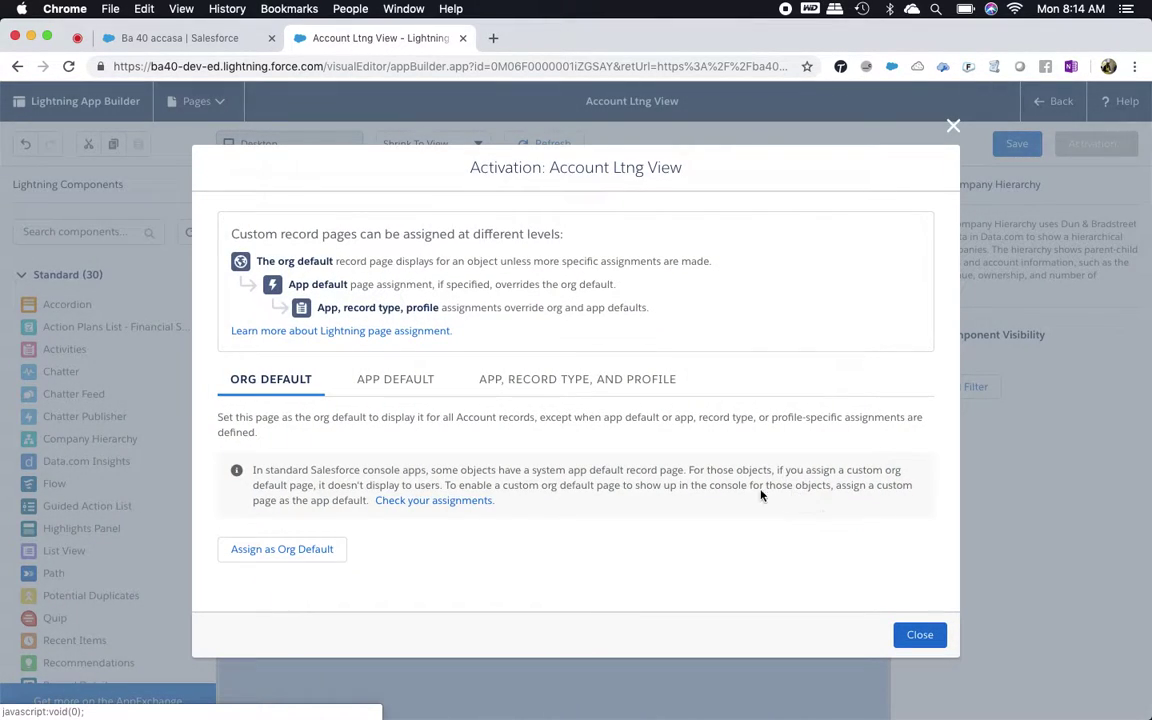
click(301, 552)
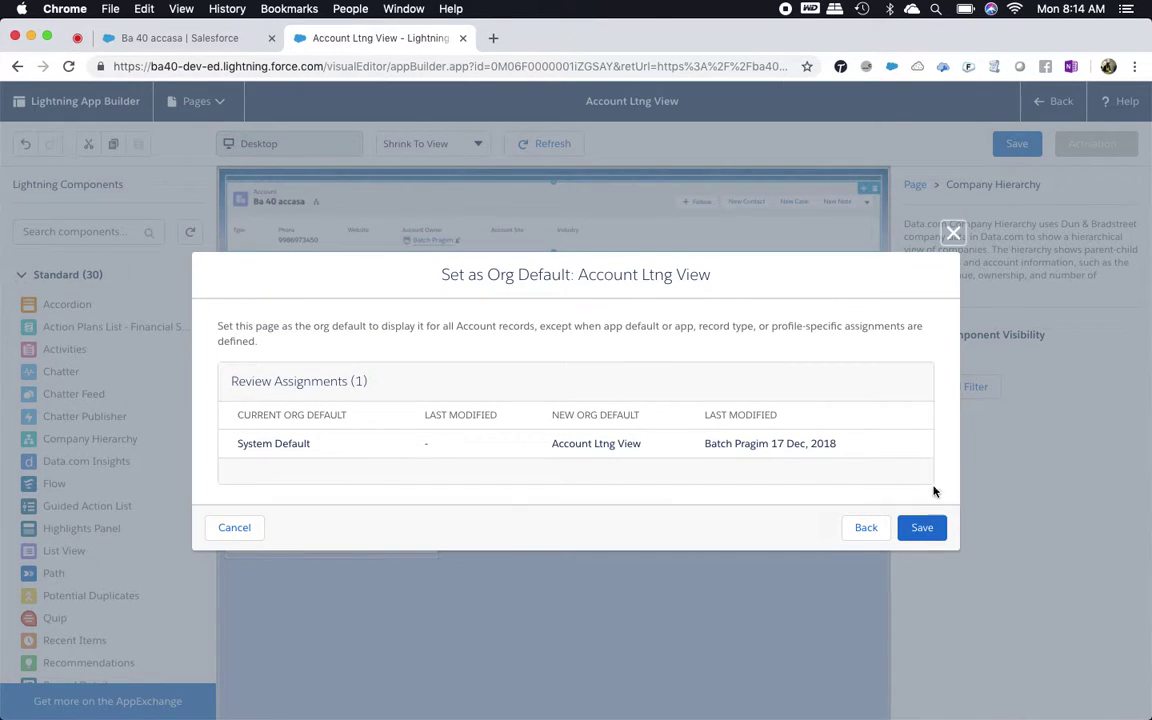
click(921, 530)
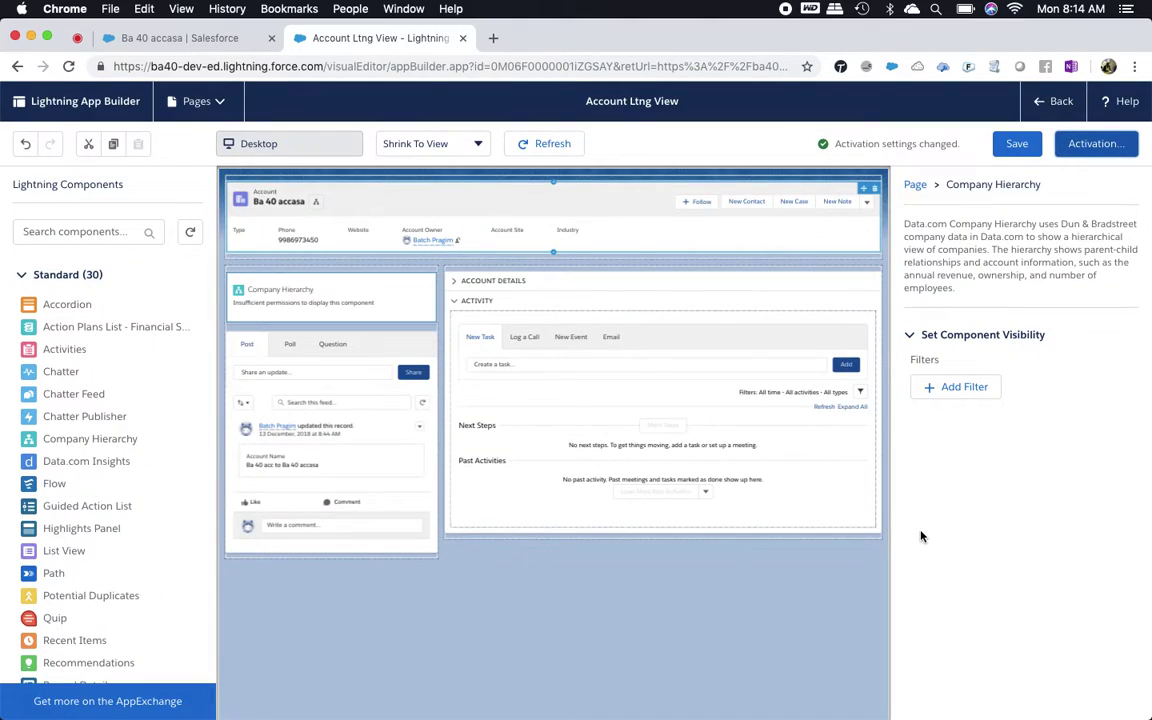
Step: Leave the page editor and open the Ba 40 accasa record from the Accounts list to check its layout
click(1054, 101)
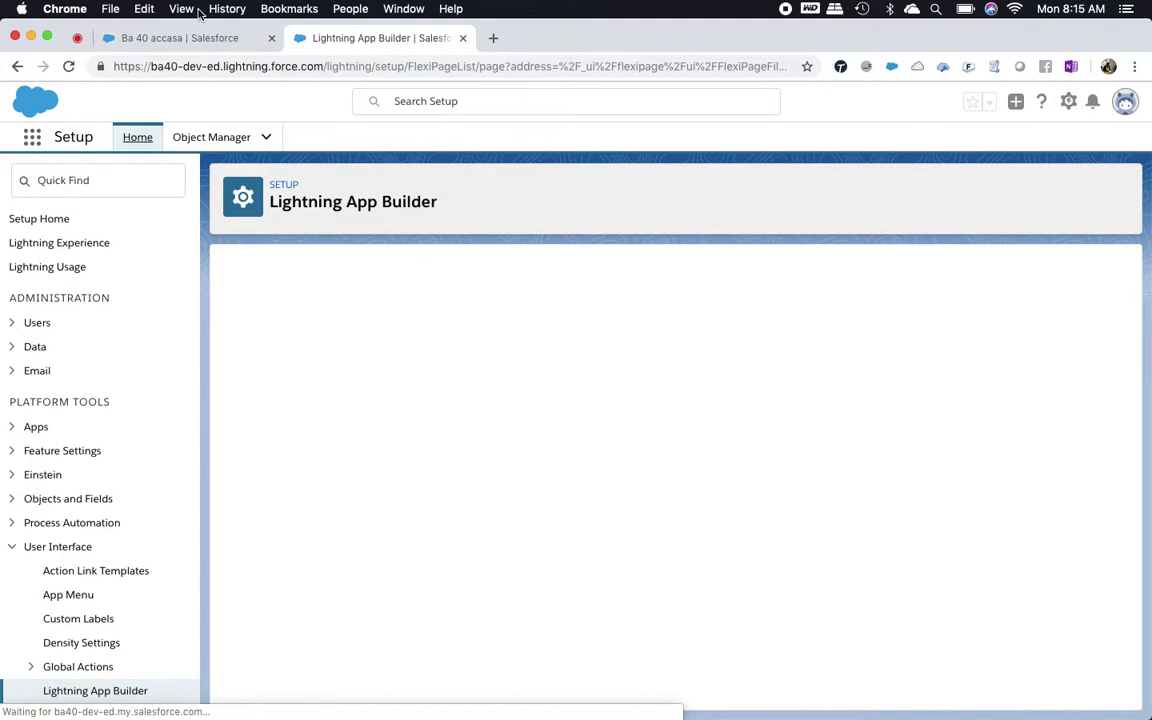
click(183, 40)
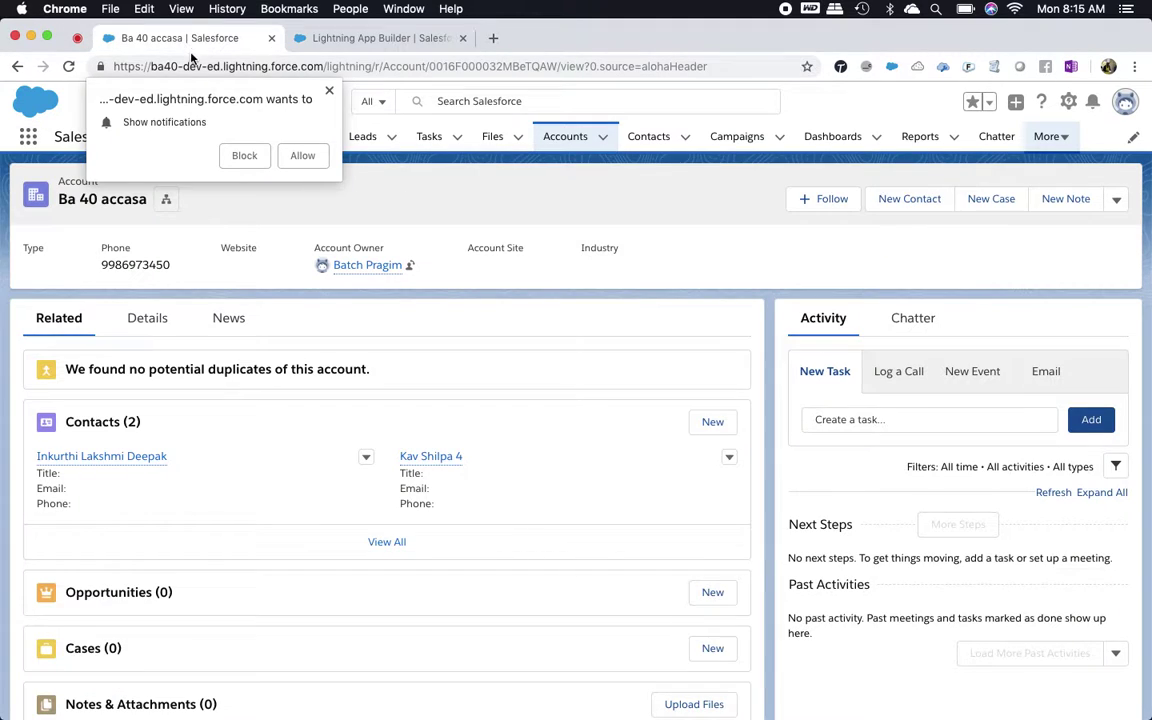
click(567, 140)
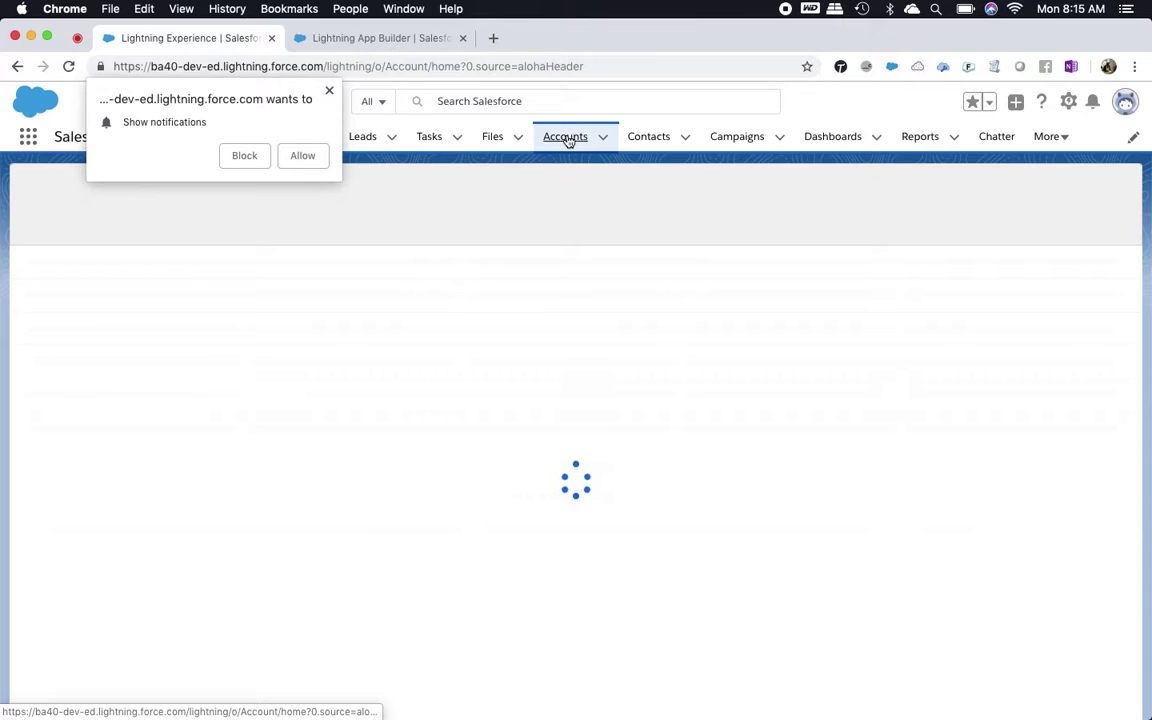
click(329, 93)
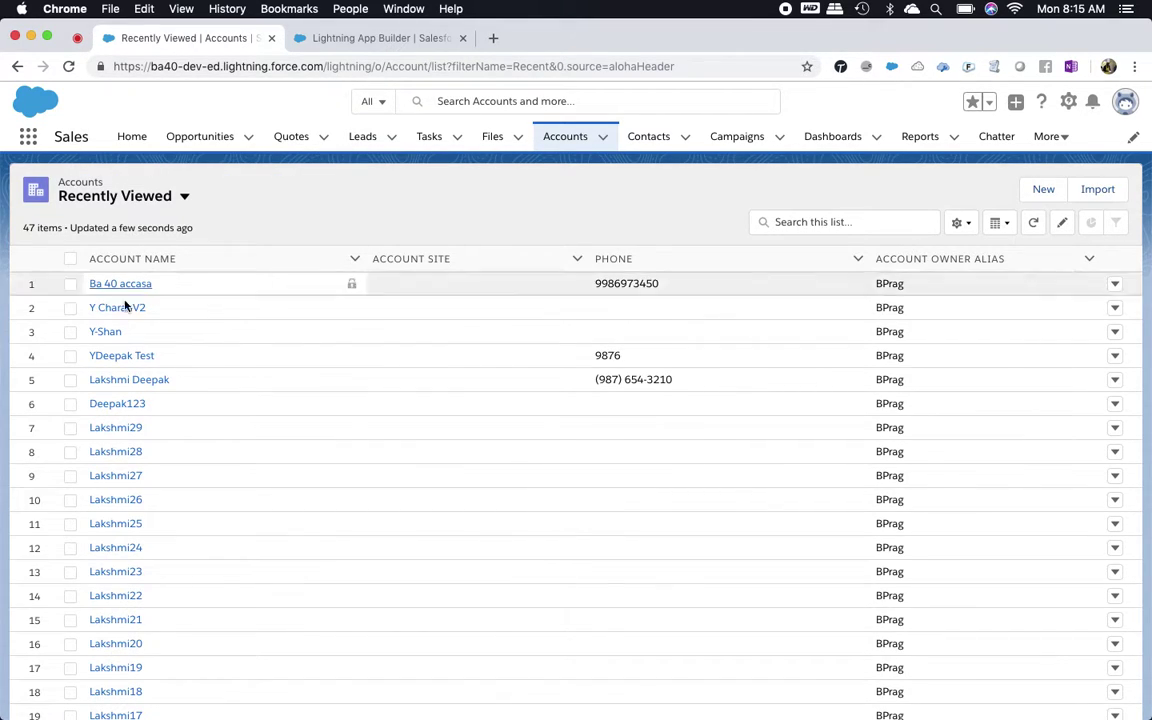
click(125, 289)
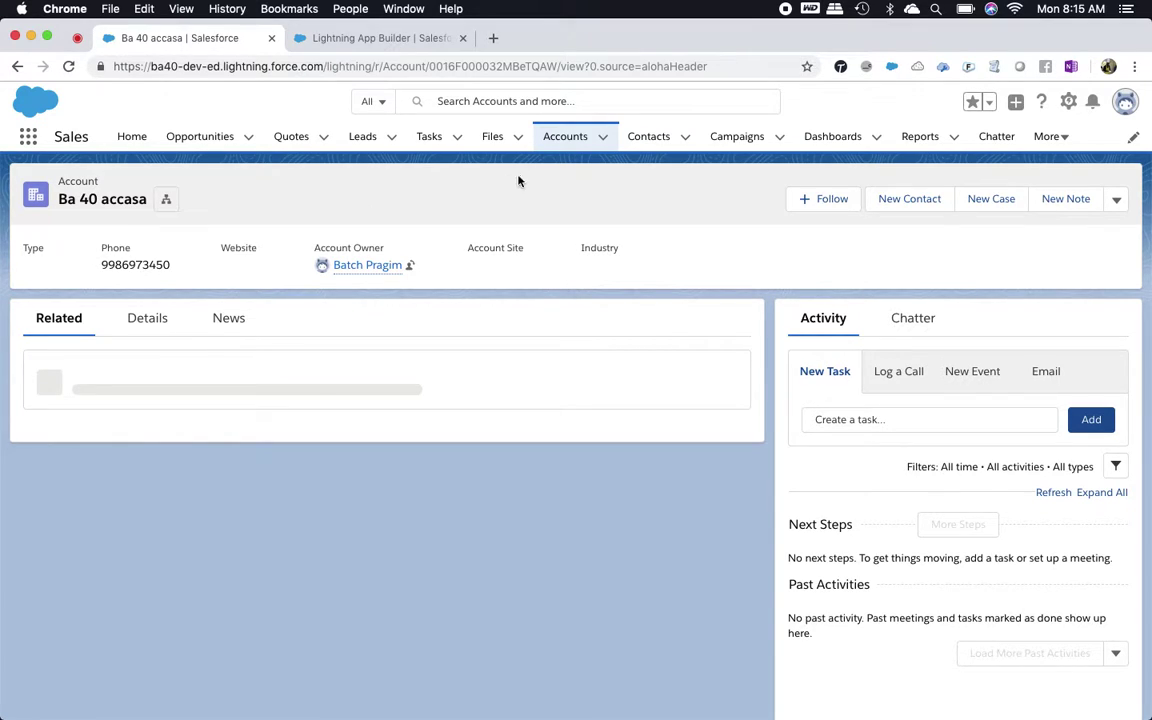
Step: Reopen the Account Ltng View page for editing and reload the Ba 40 accasa account record
click(355, 37)
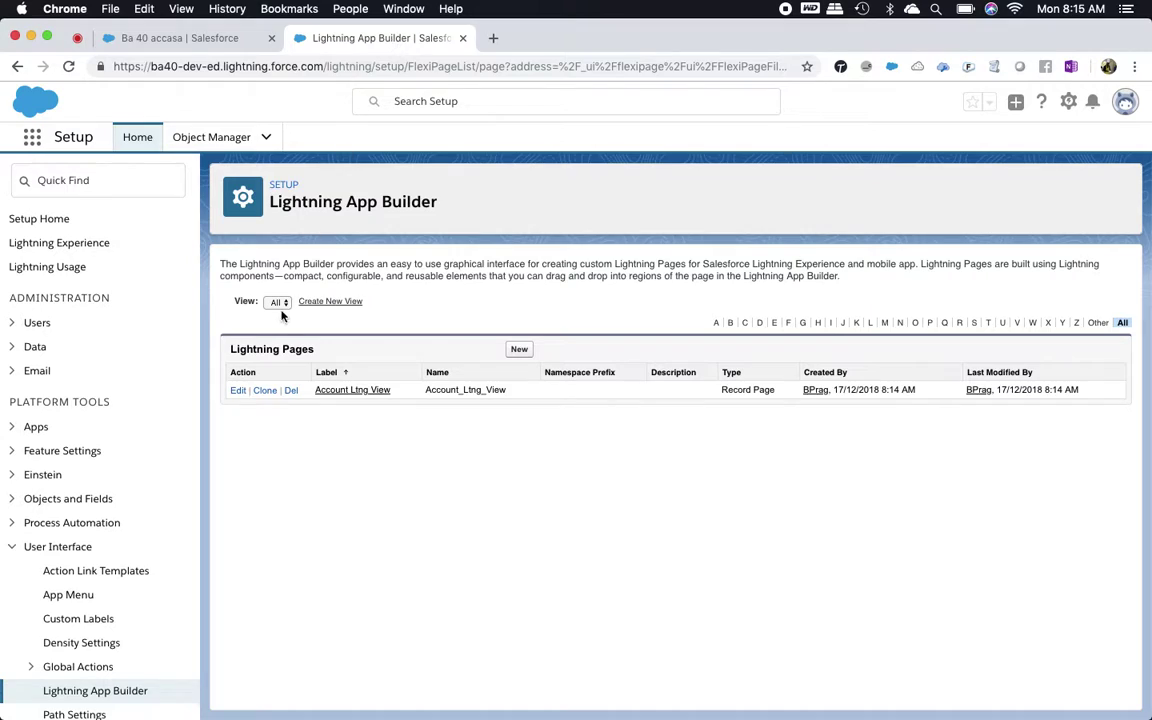
click(239, 391)
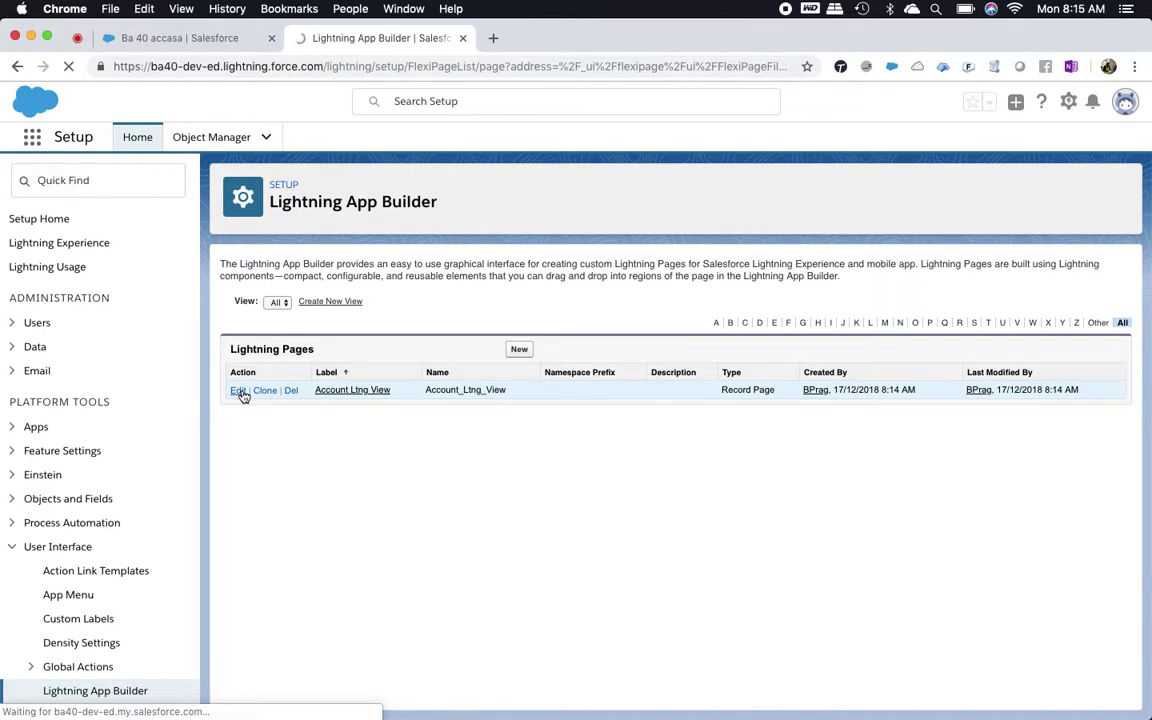
click(192, 44)
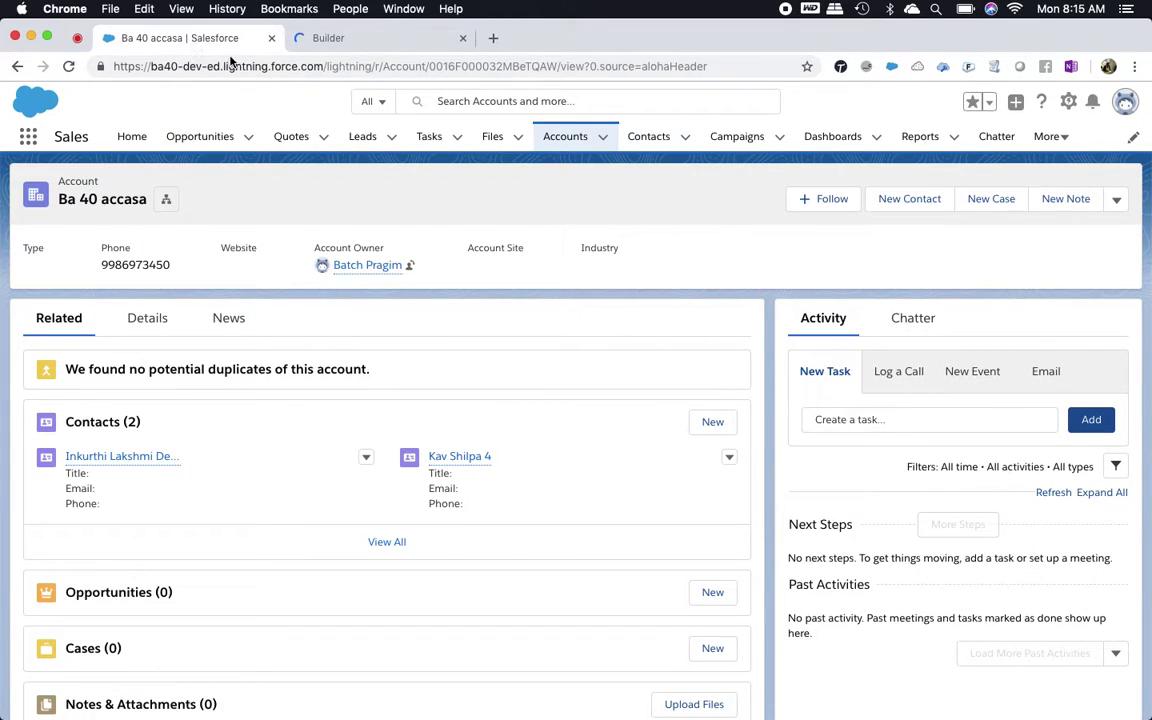
click(68, 66)
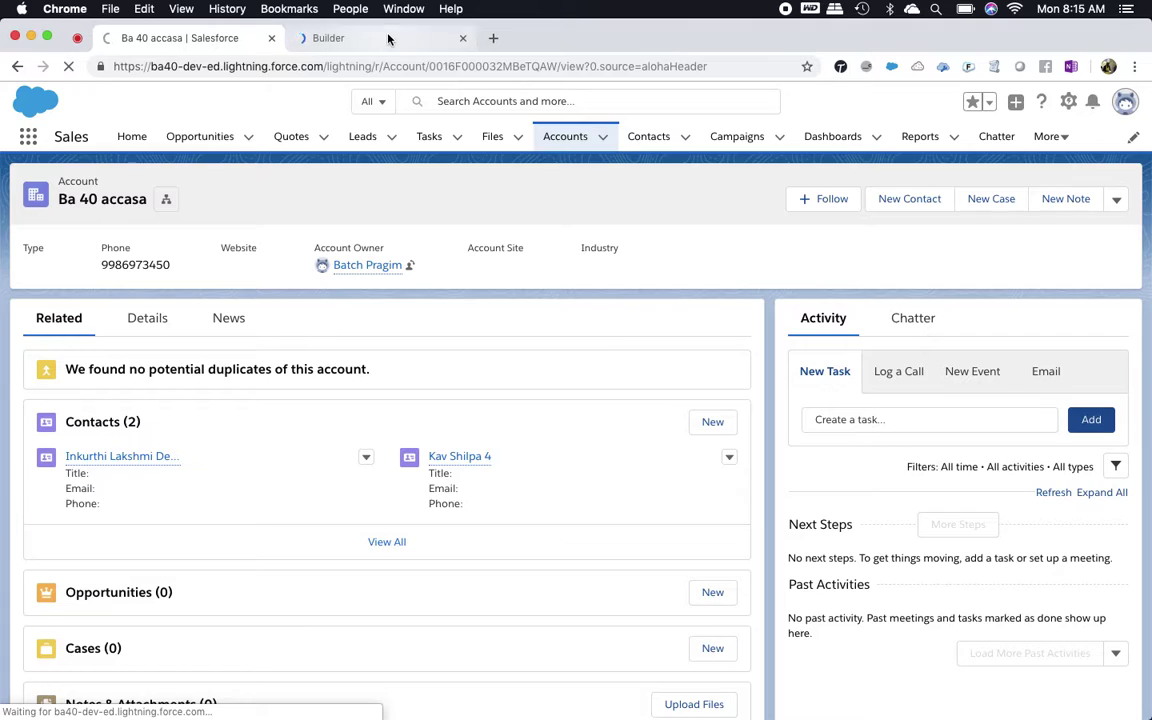
Step: Assign Account Ltng View as the app default for LightningBolt, LightningInstrumentation, Sales, Sales Console and Service Console, and save
click(388, 39)
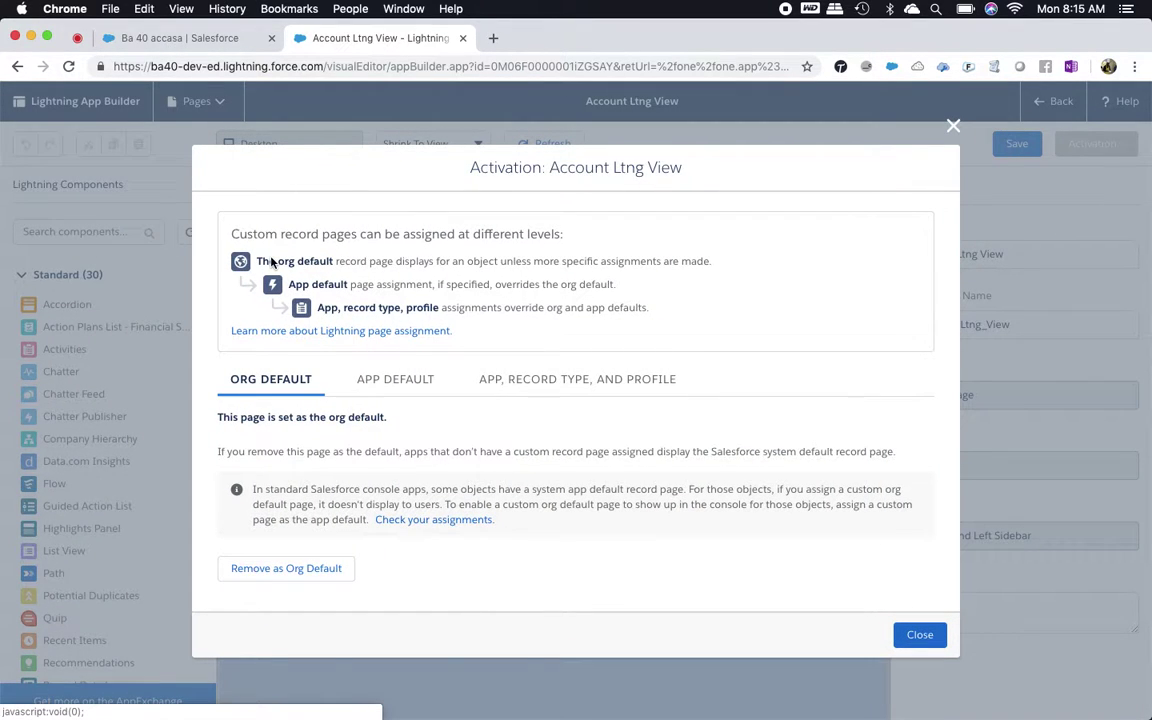
click(376, 396)
click(292, 467)
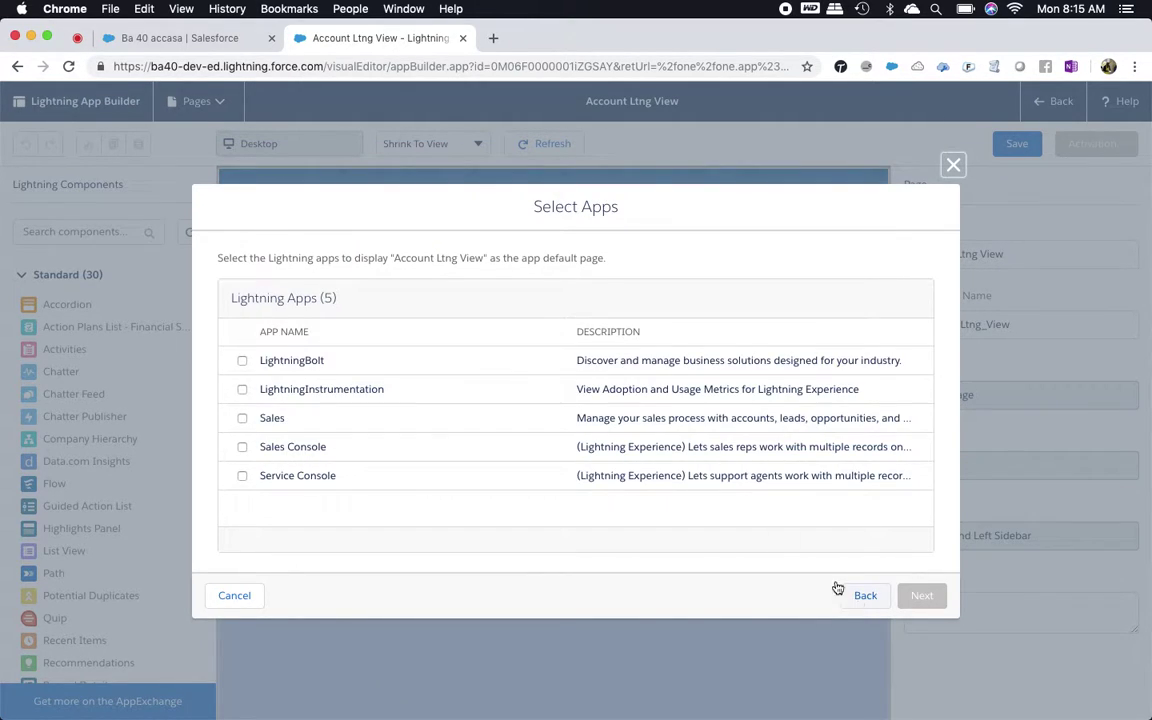
click(242, 360)
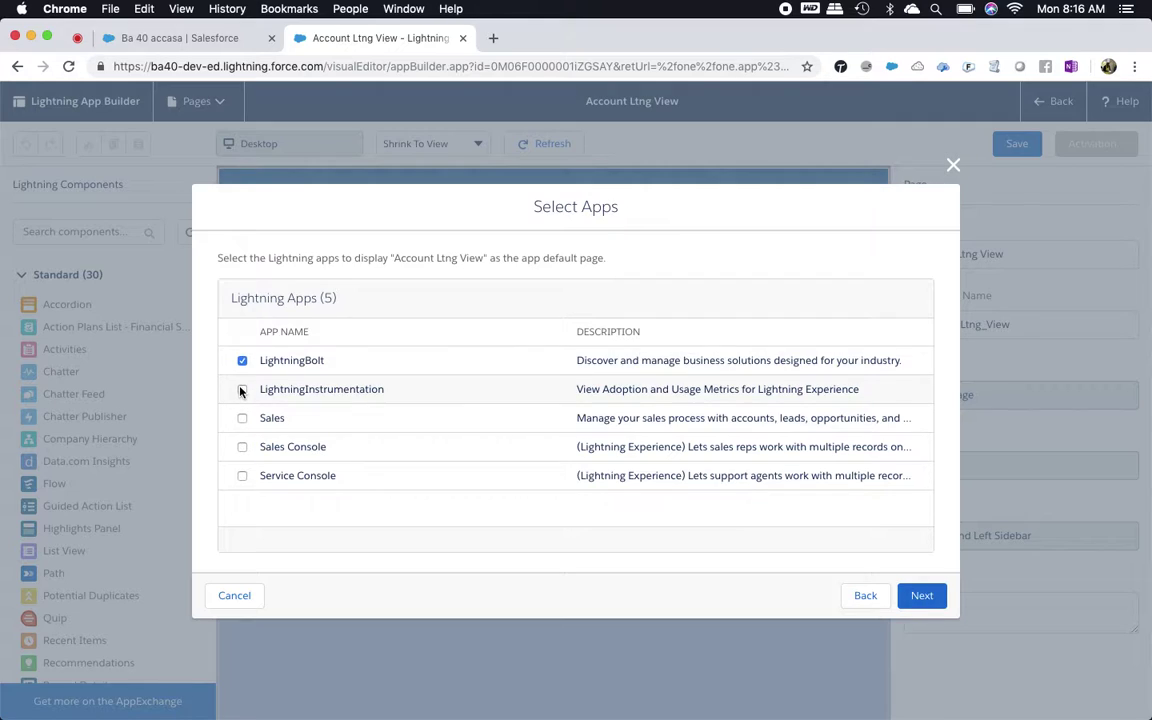
click(242, 447)
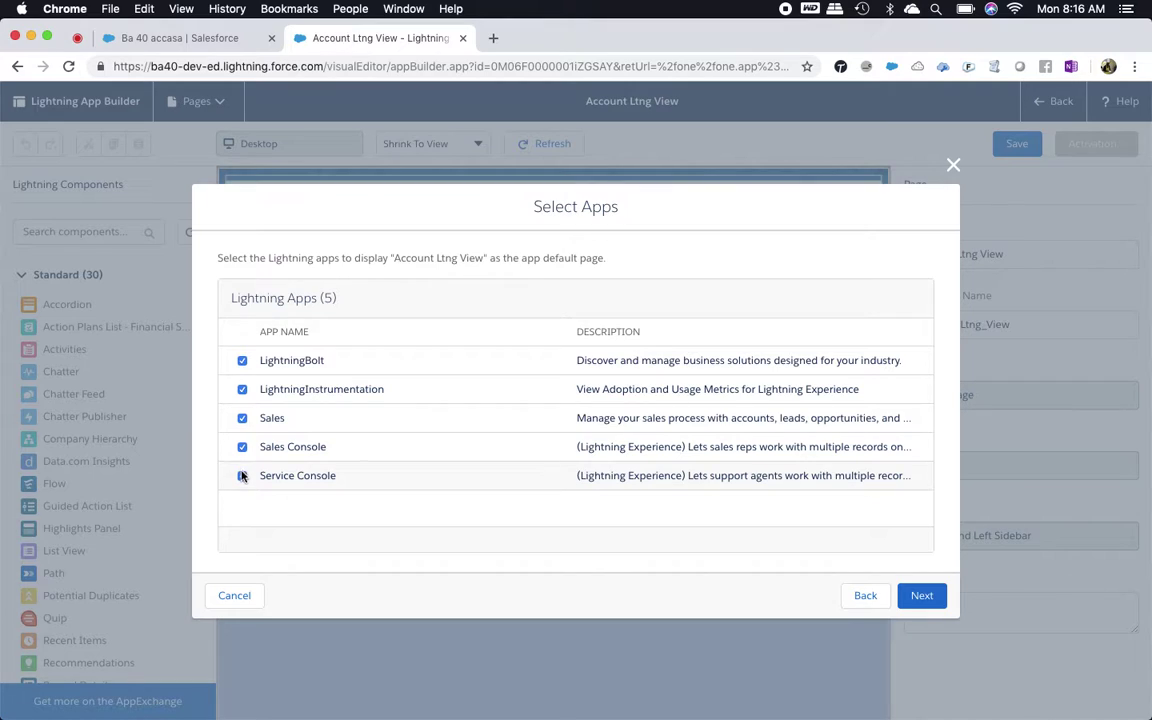
click(242, 476)
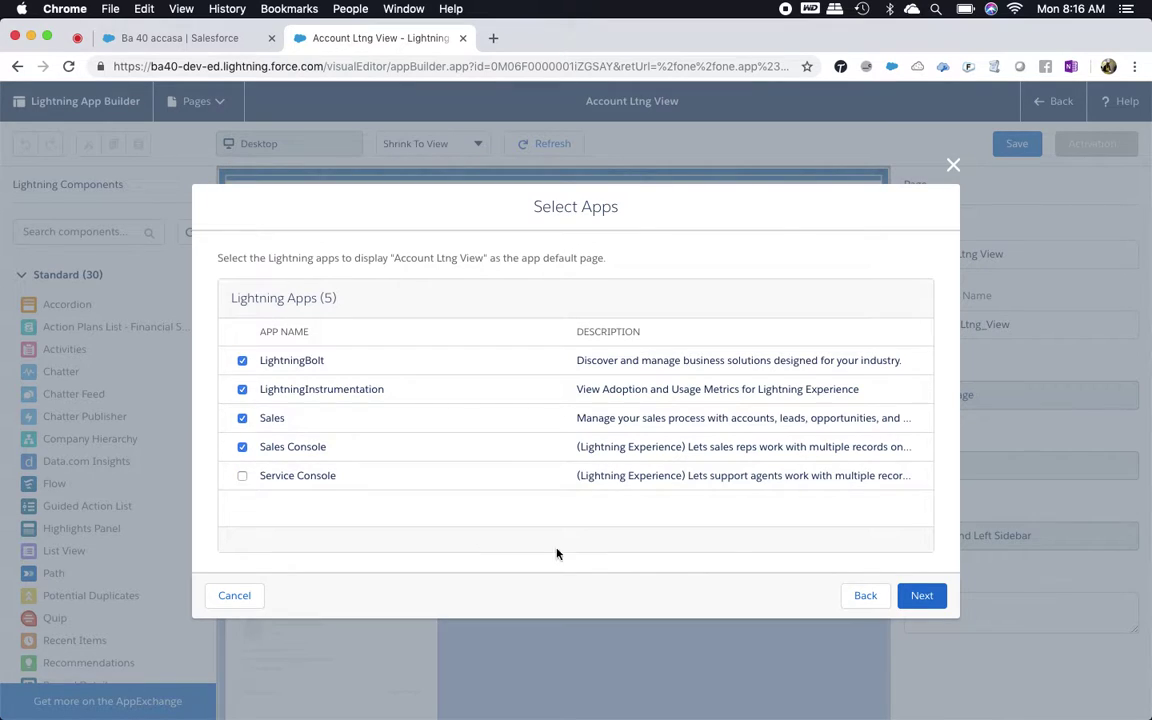
click(242, 476)
click(930, 598)
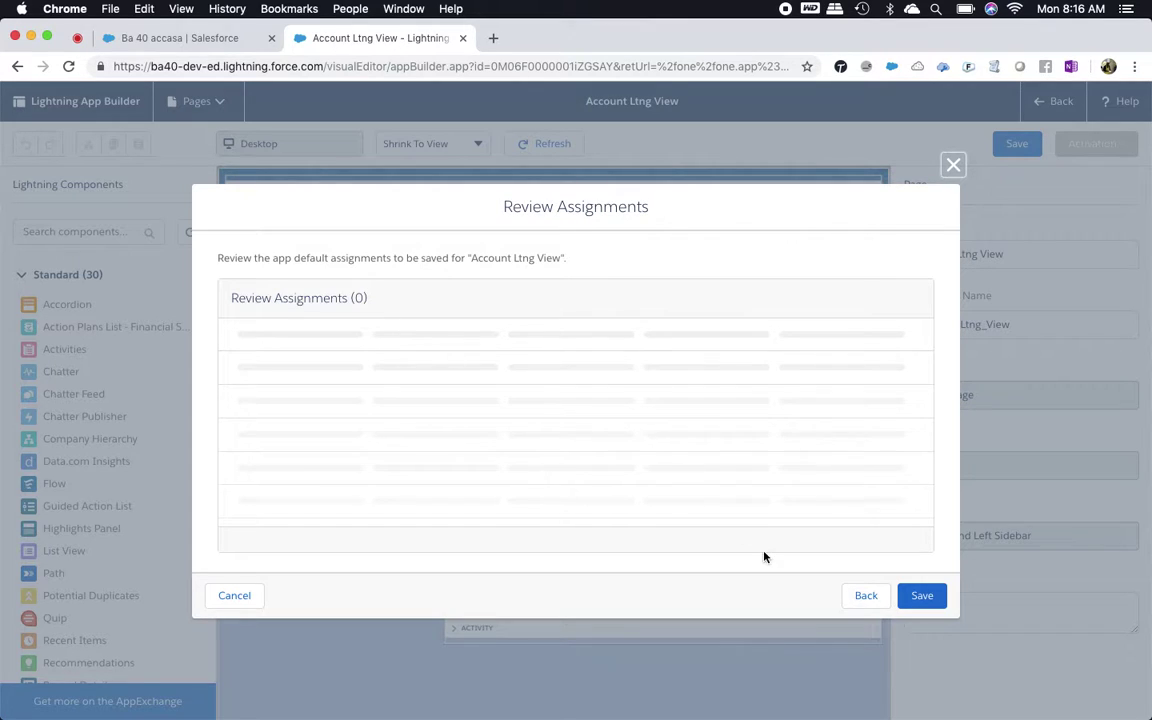
click(926, 598)
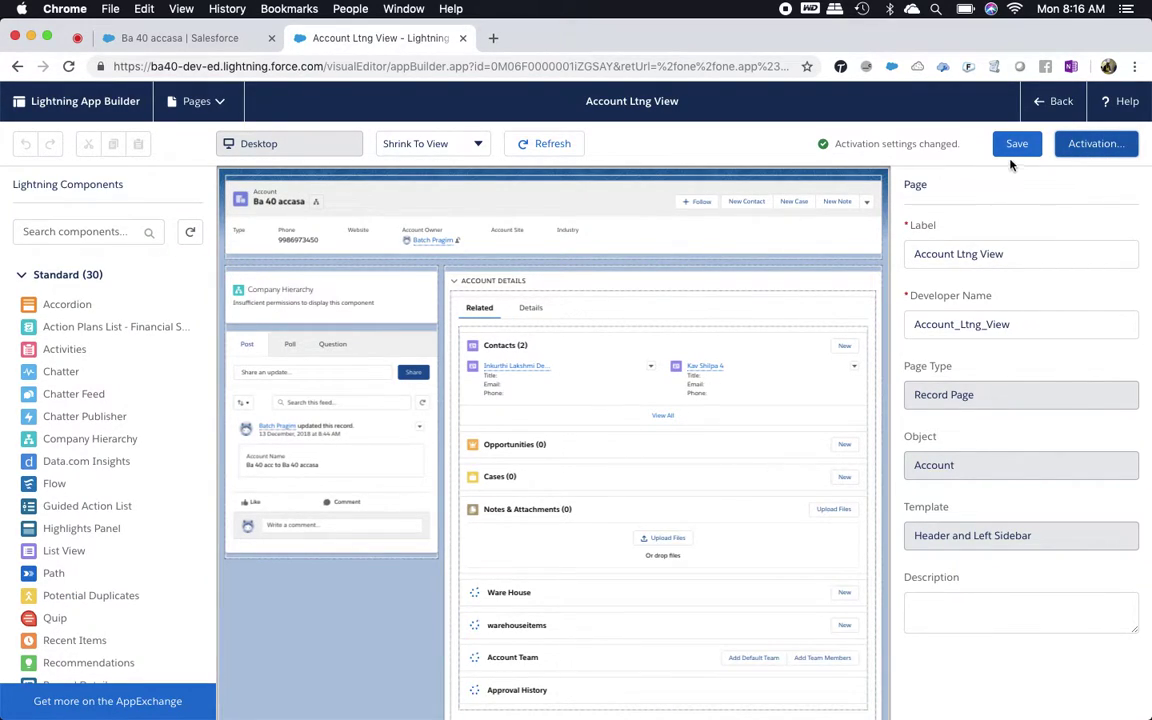
Step: Rename the Ba 40 accasa account to Ba 40 a and save it, also saving the Account Ltng View page
click(160, 38)
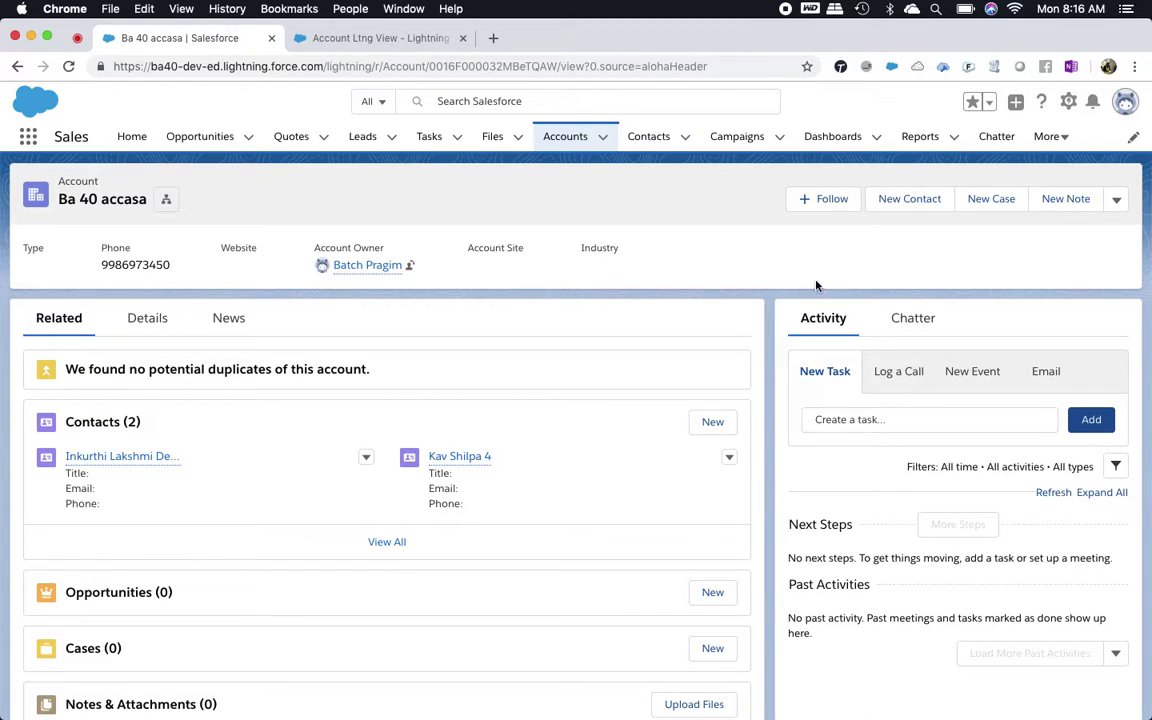
click(1116, 200)
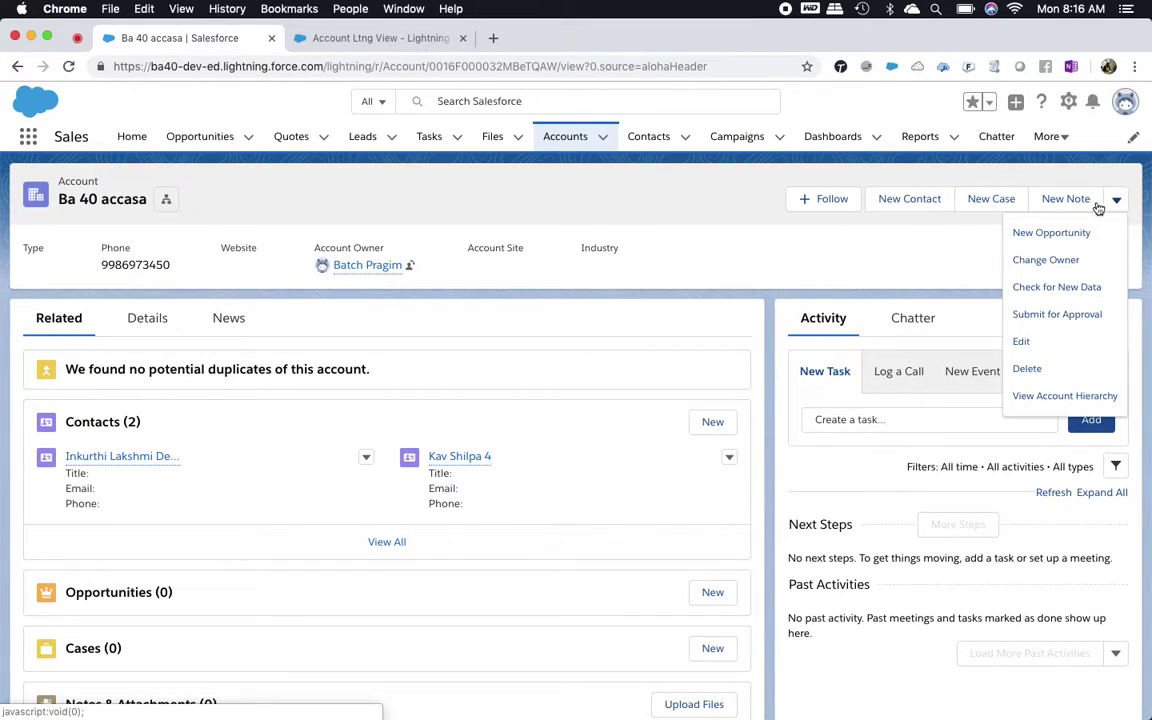
click(1025, 342)
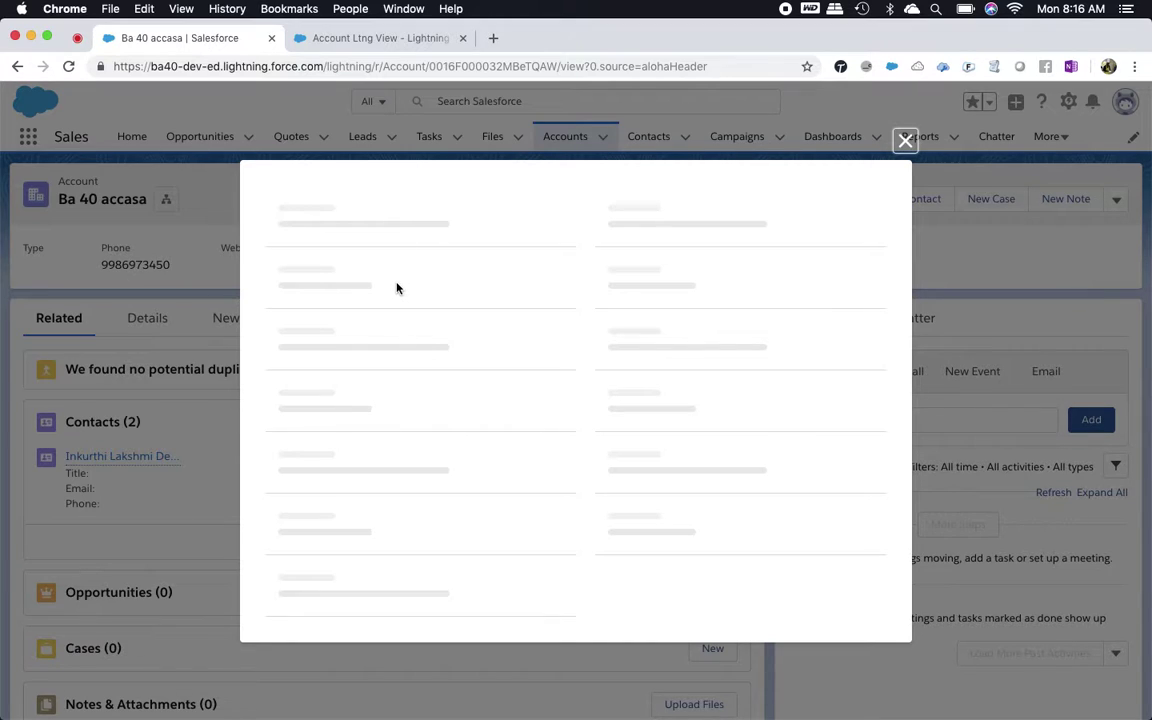
click(360, 38)
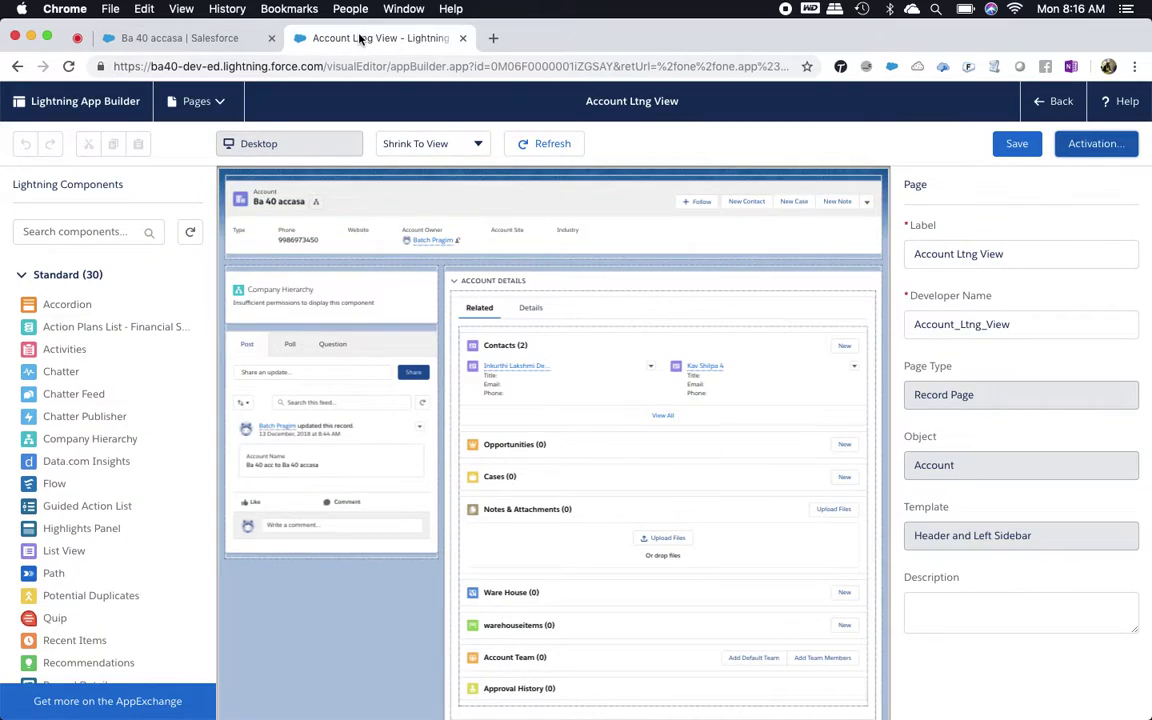
click(1017, 143)
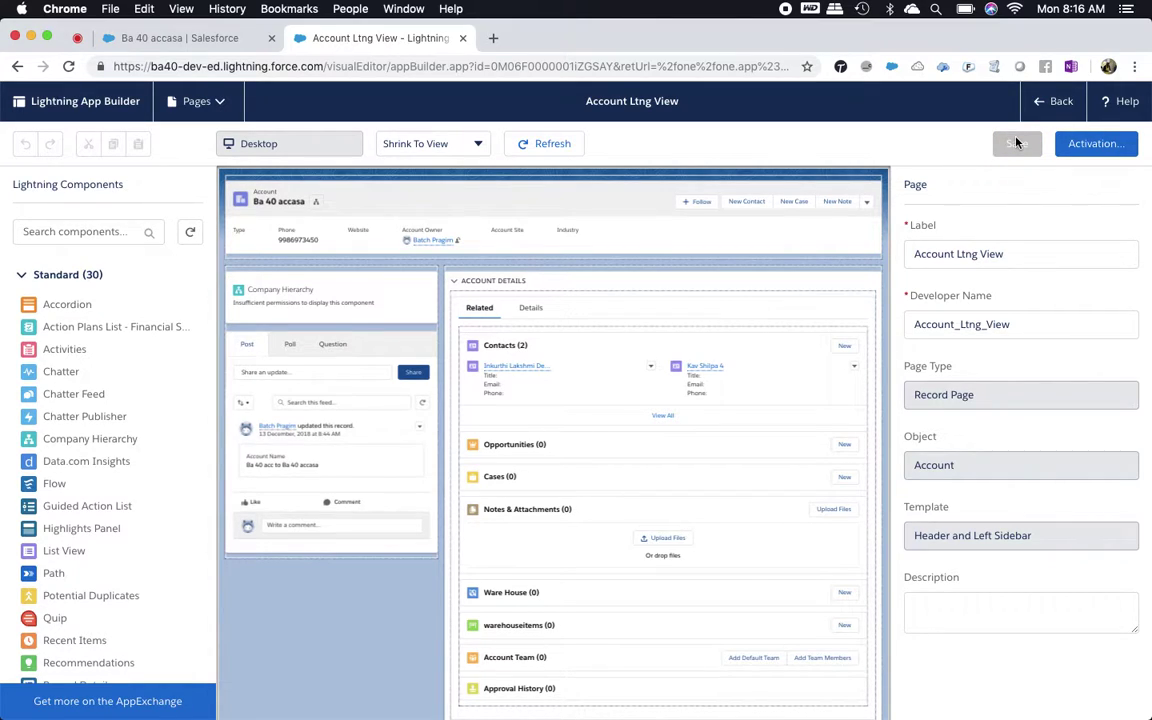
click(188, 37)
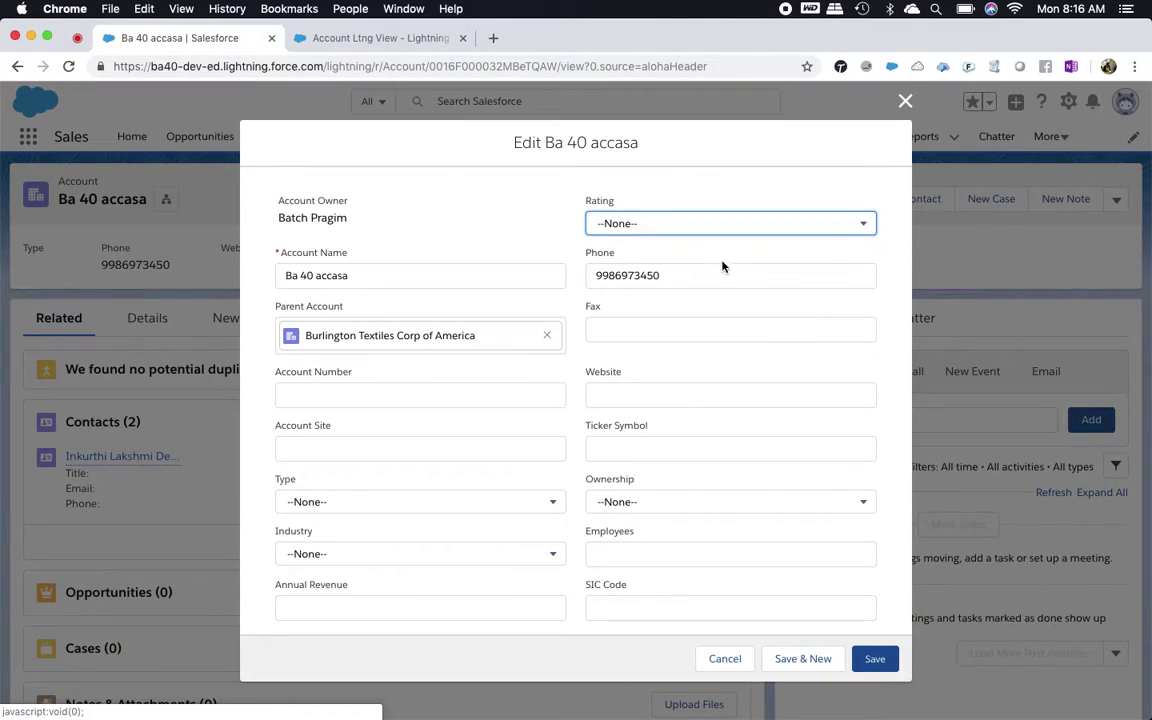
click(453, 283)
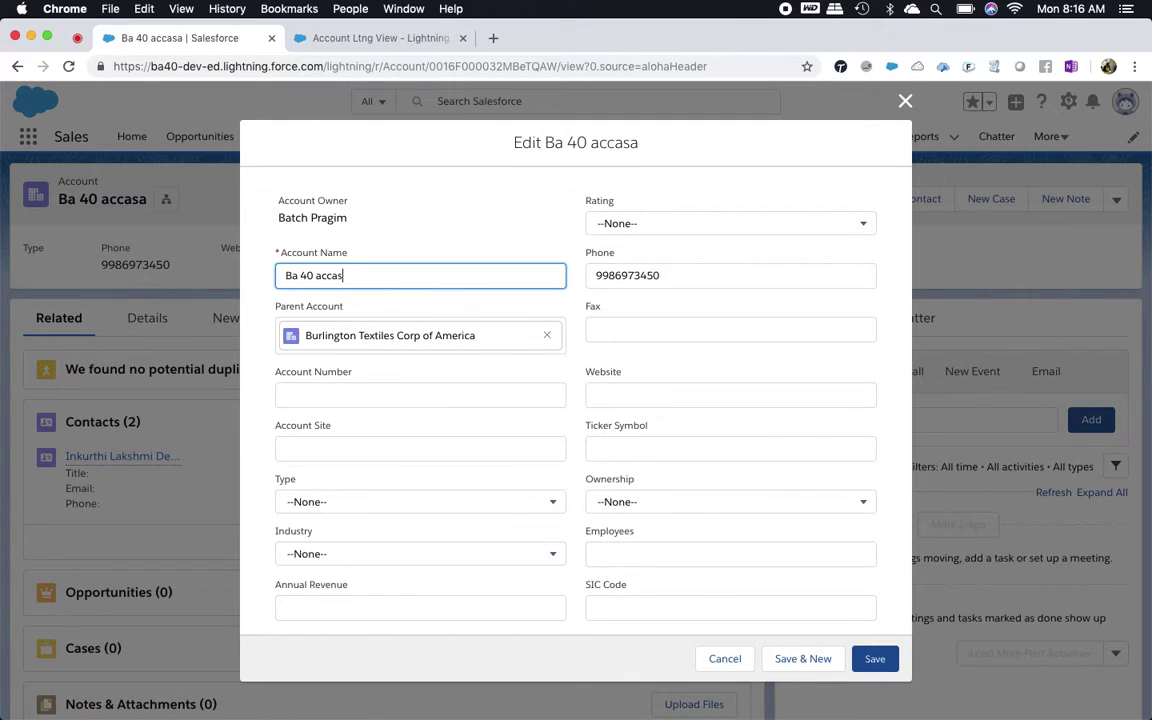
click(875, 658)
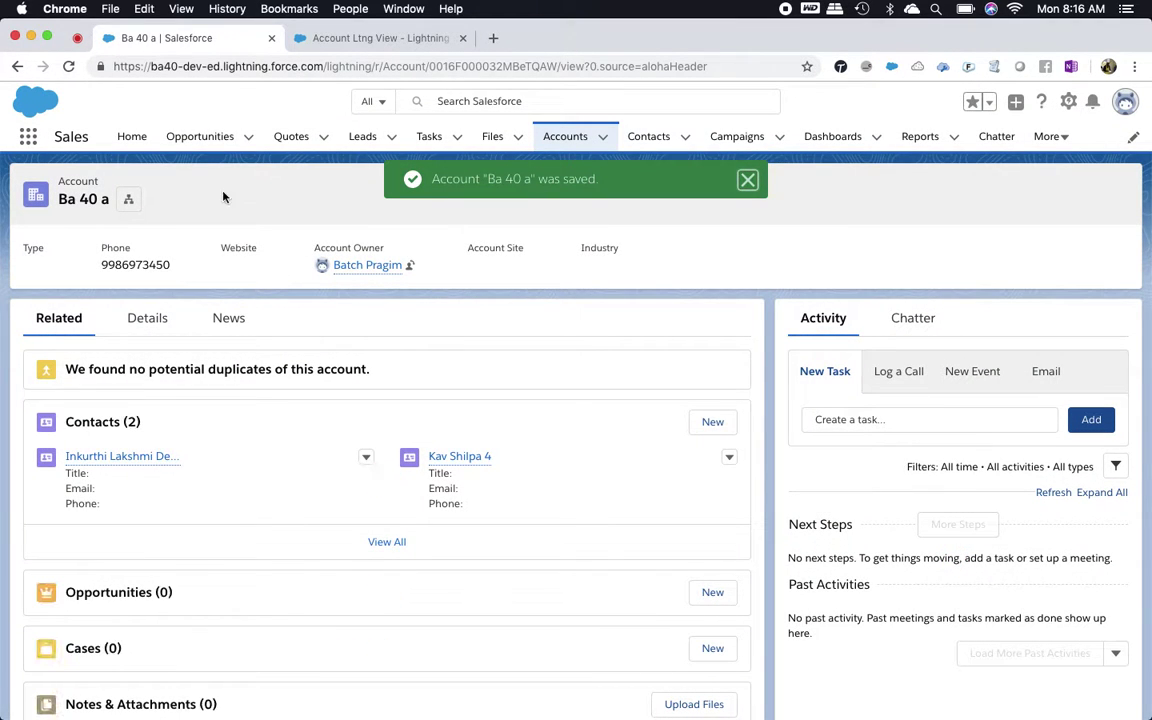
Step: Reload the Ba 40 a account record and save the Account Ltng View page again before returning to the record
click(71, 74)
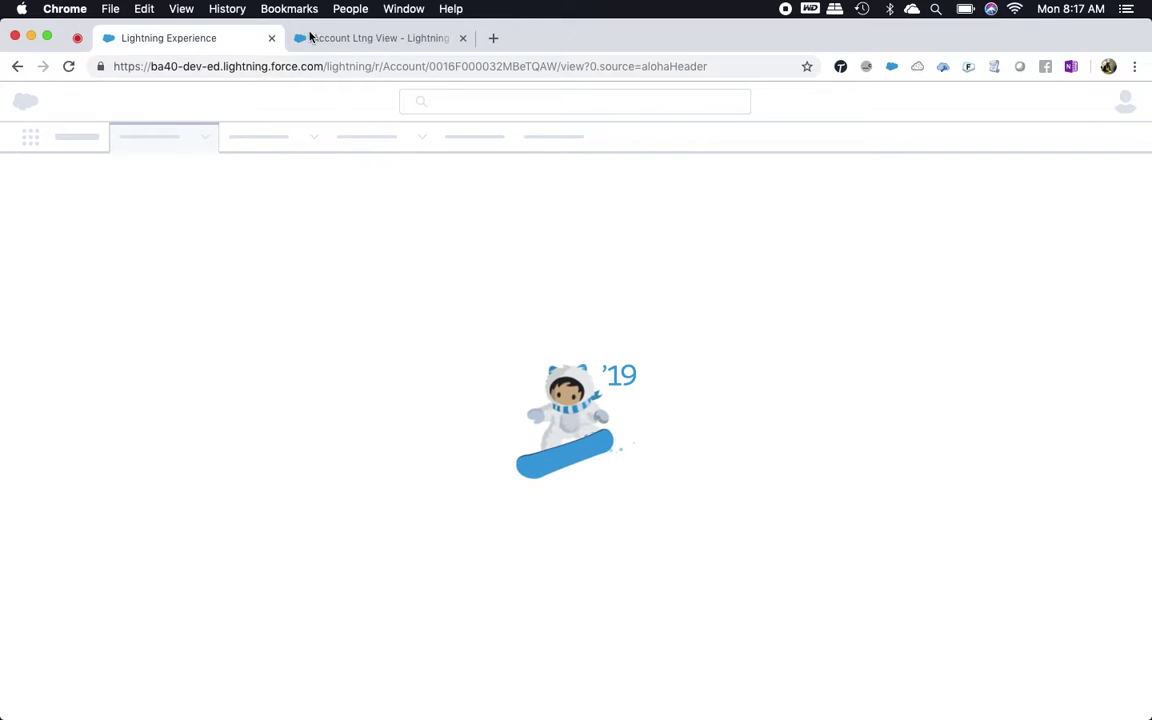
click(361, 38)
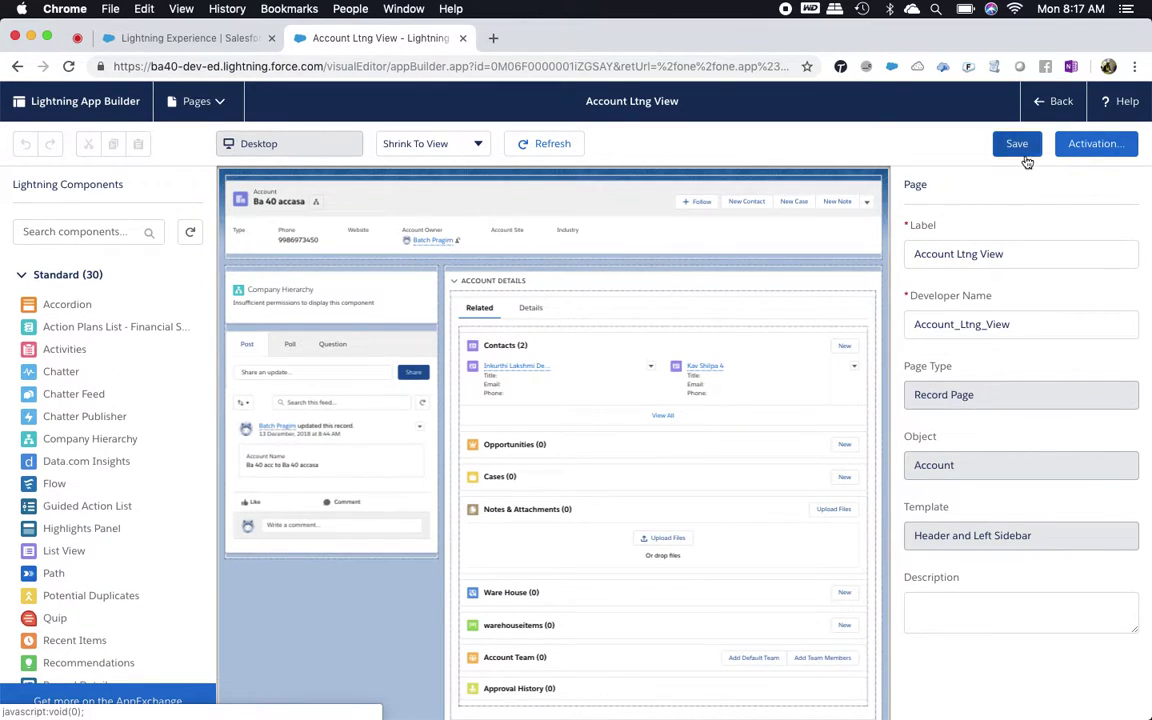
click(1017, 145)
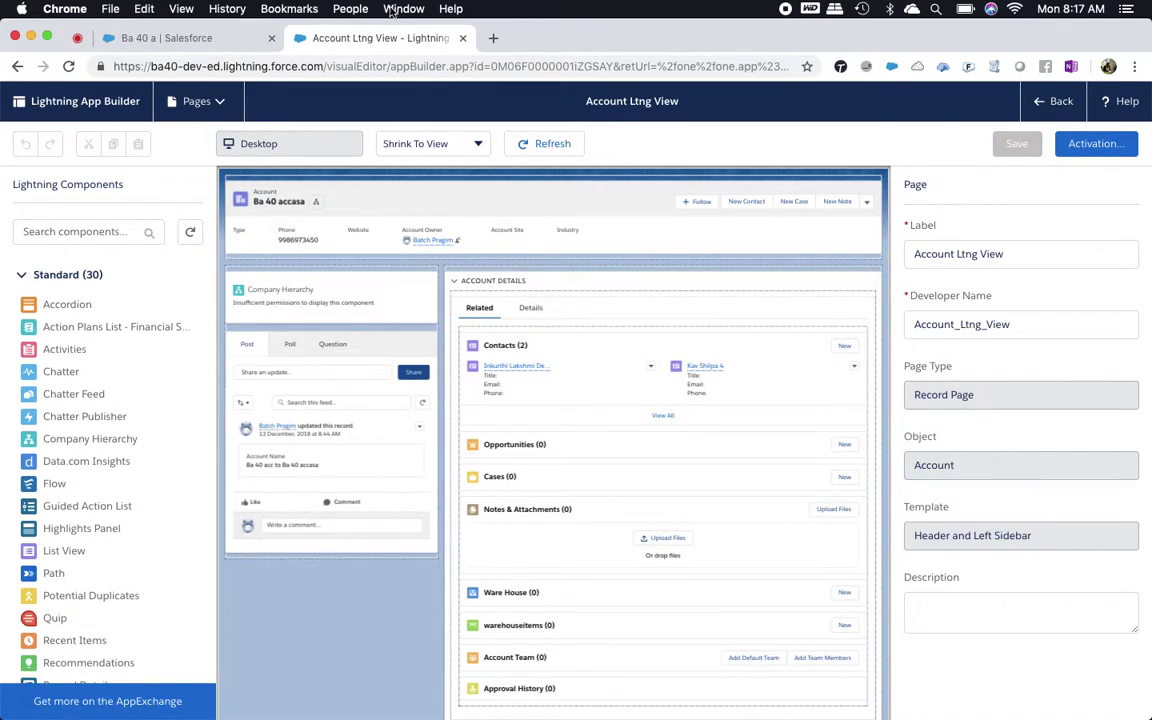
click(207, 39)
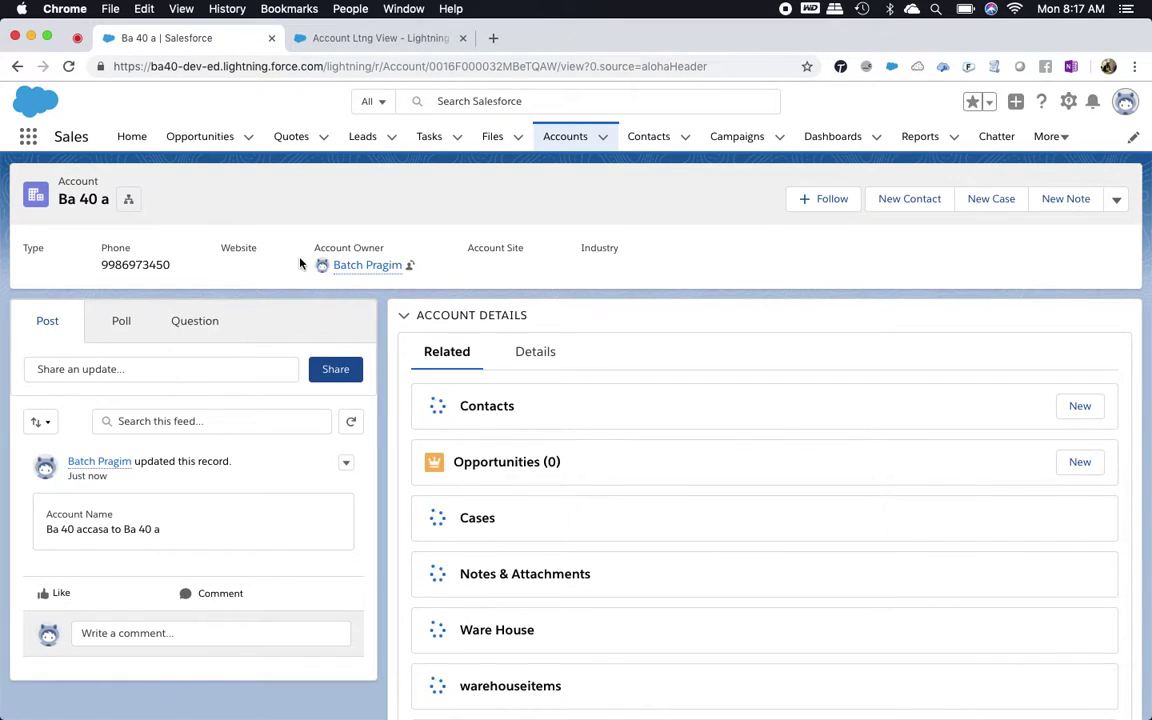
Step: Look through the record's feed and related lists, and expand the Activity section of the accordion
scroll(327, 419, down, 2)
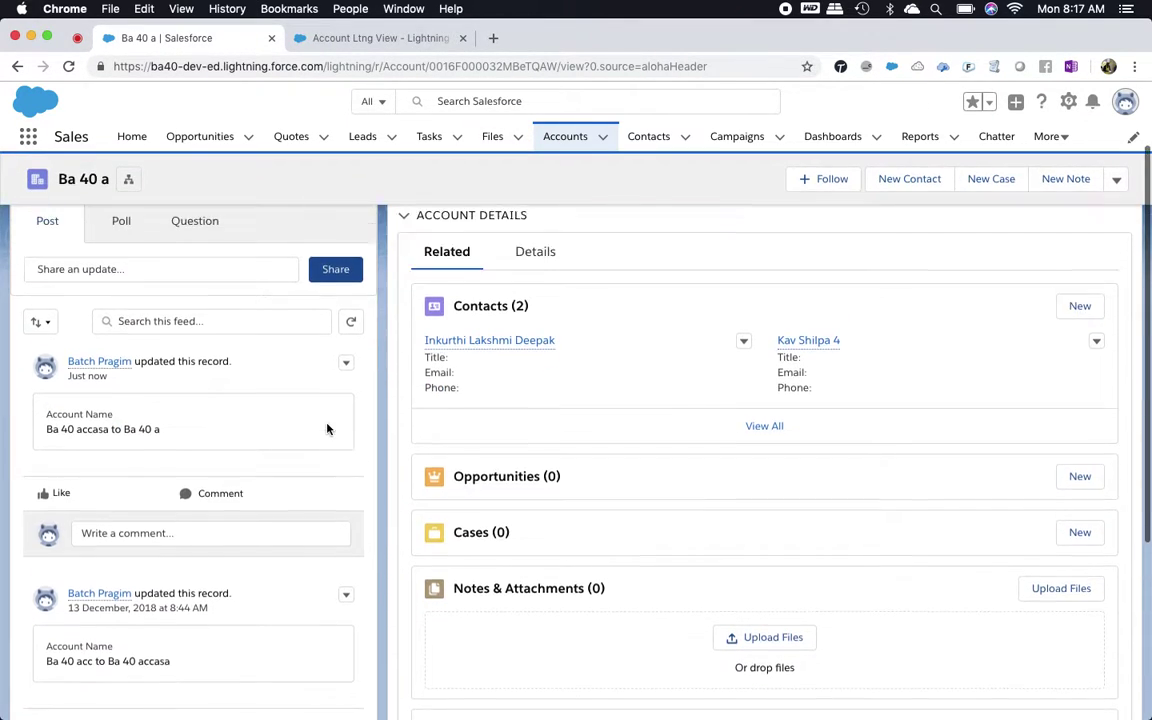
scroll(327, 425, up, 2)
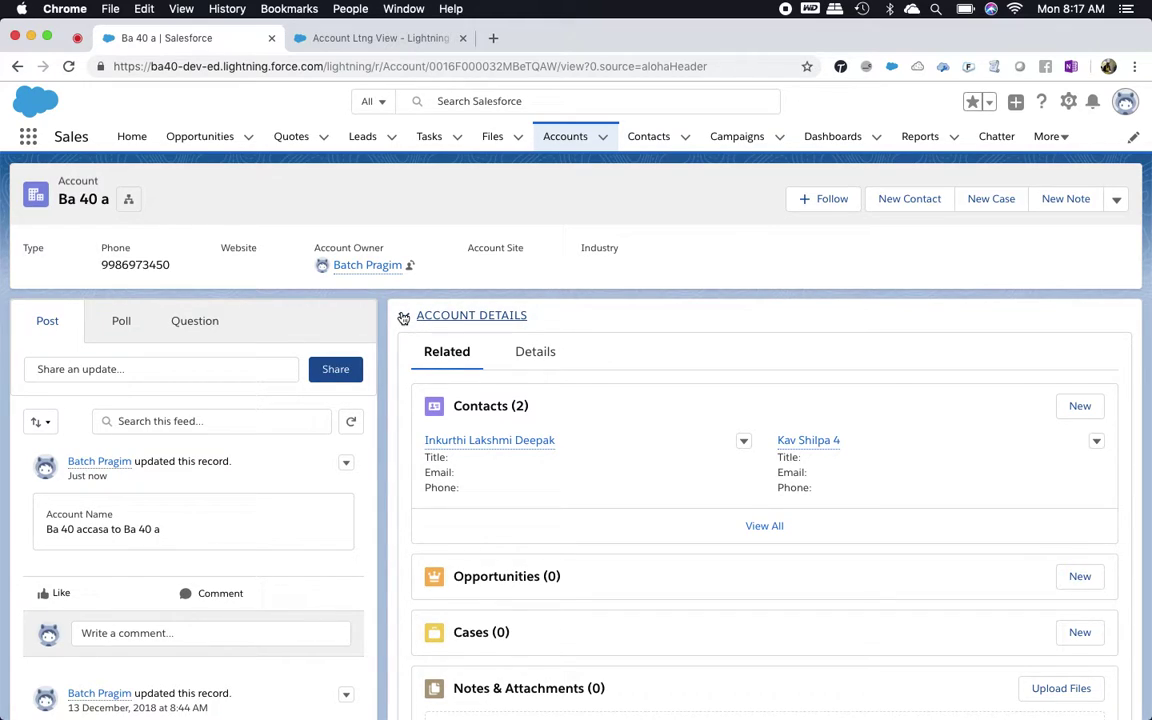
scroll(467, 437, down, 5)
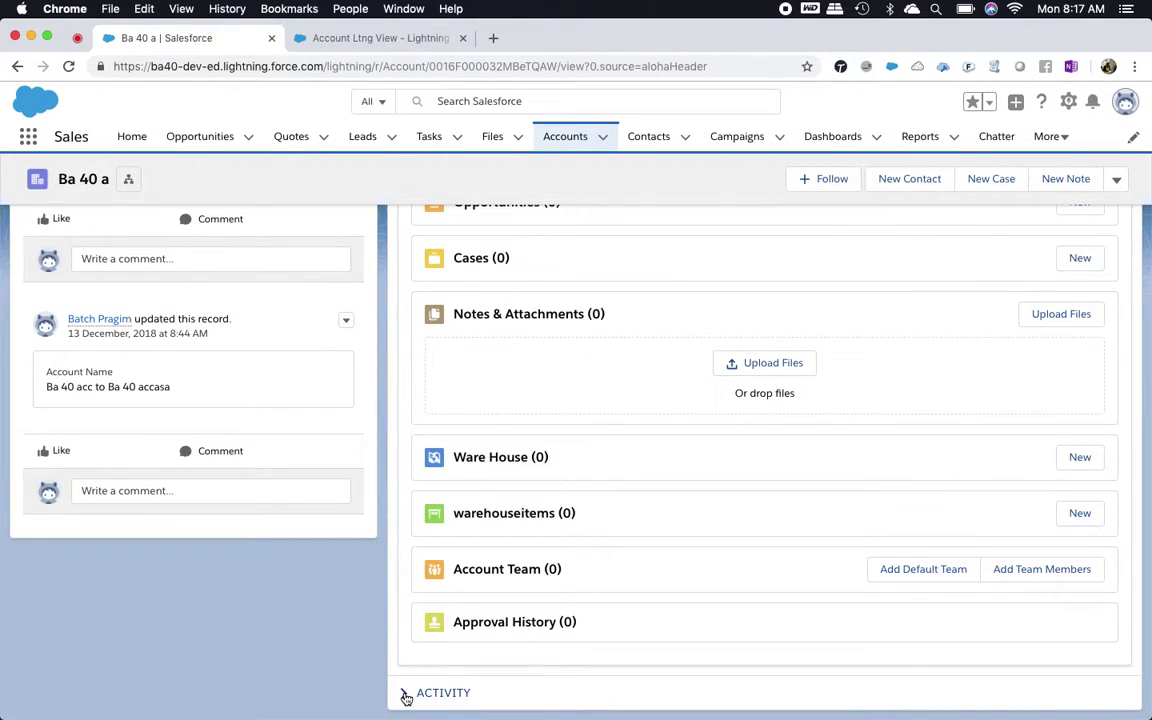
click(405, 697)
scroll(512, 408, up, 3)
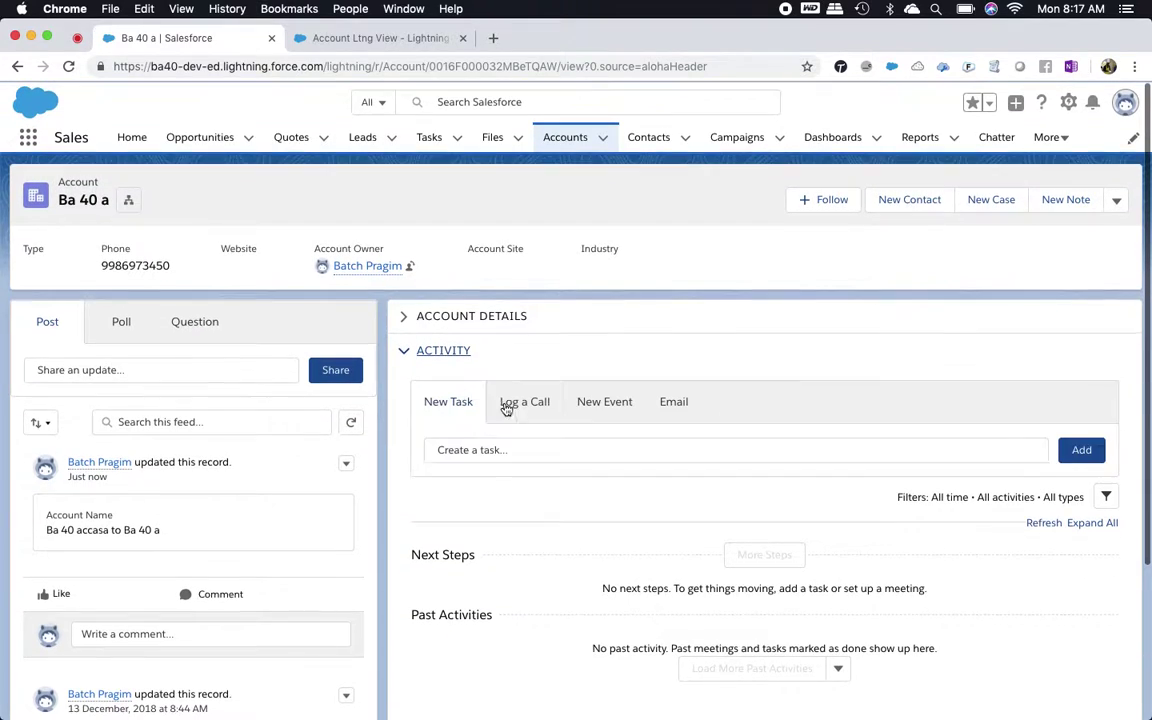
Step: Expand Account Details to review the account's detail fields, and switch the accordion back to the Activity section
click(437, 326)
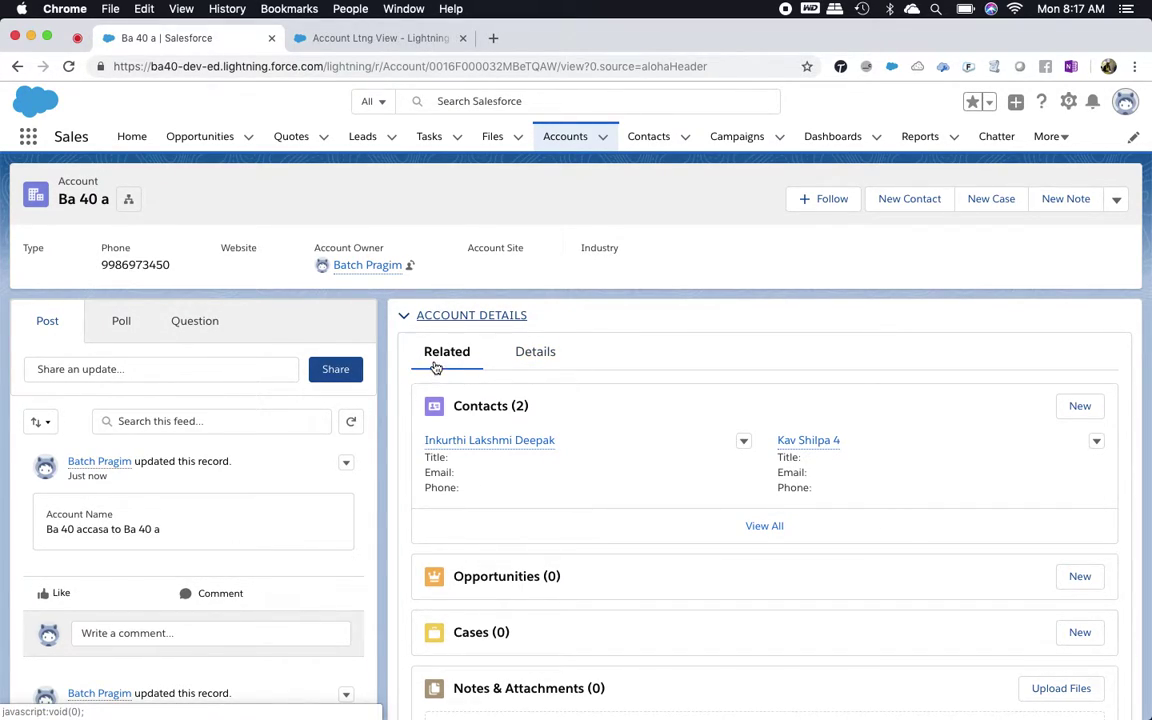
click(535, 363)
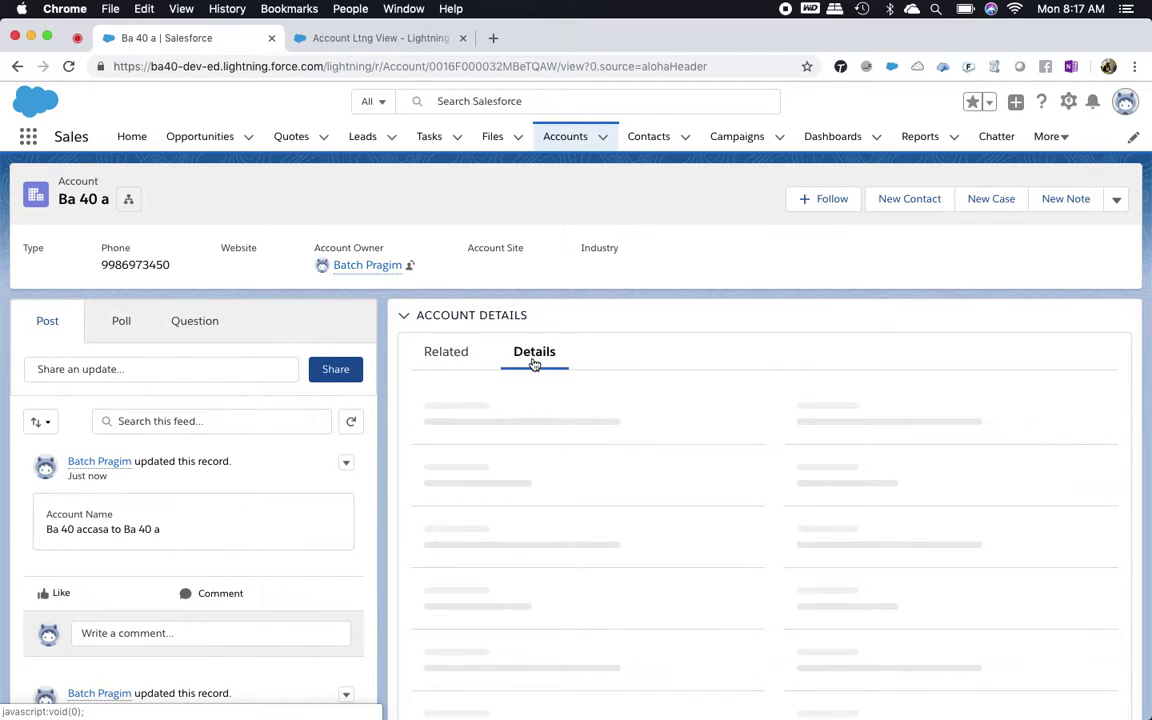
scroll(532, 362, down, 5)
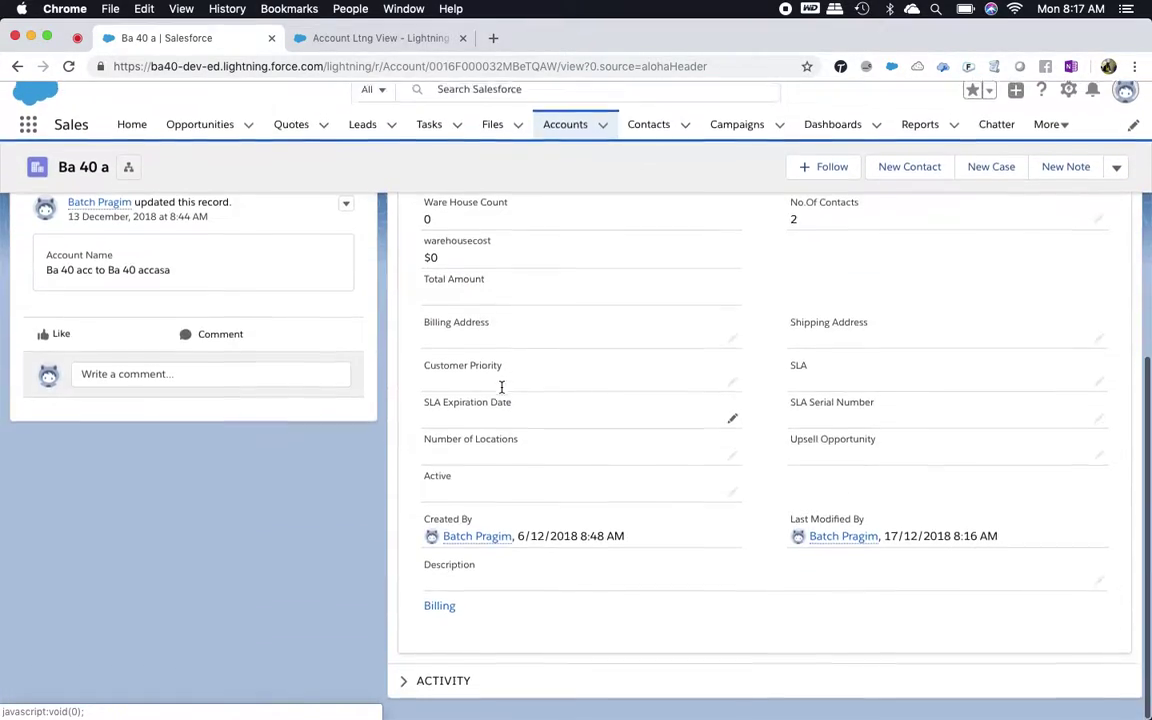
scroll(502, 390, down, 5)
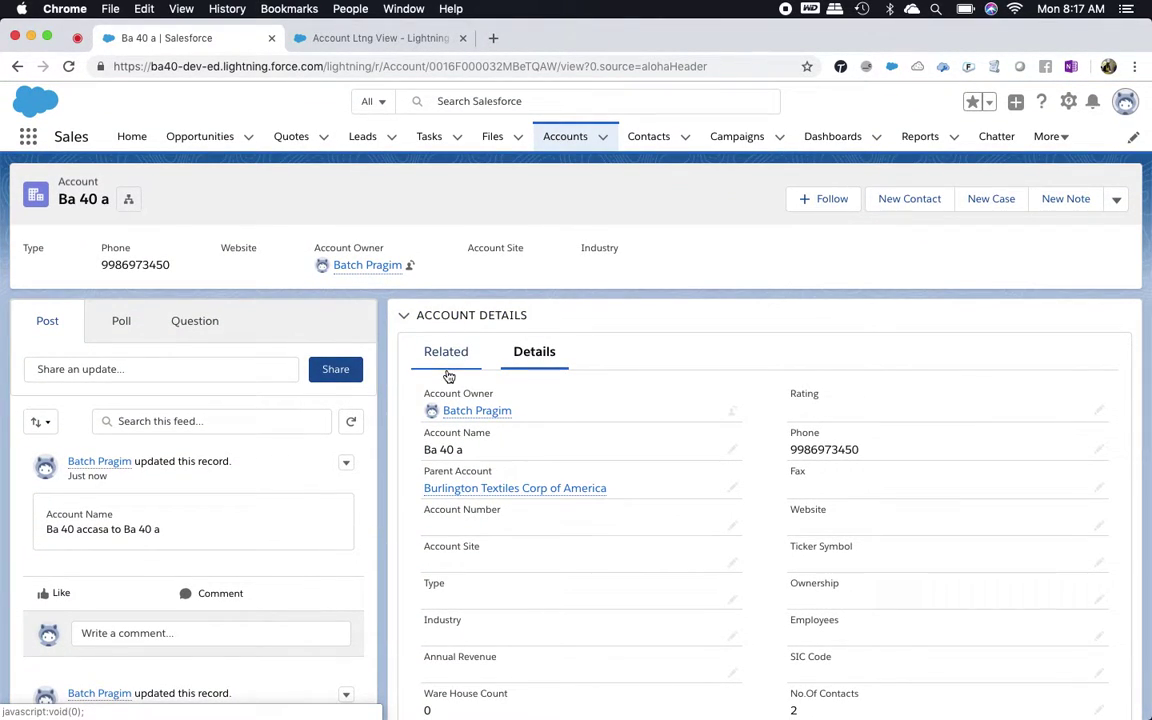
scroll(449, 376, down, 10)
mouse_move(468, 690)
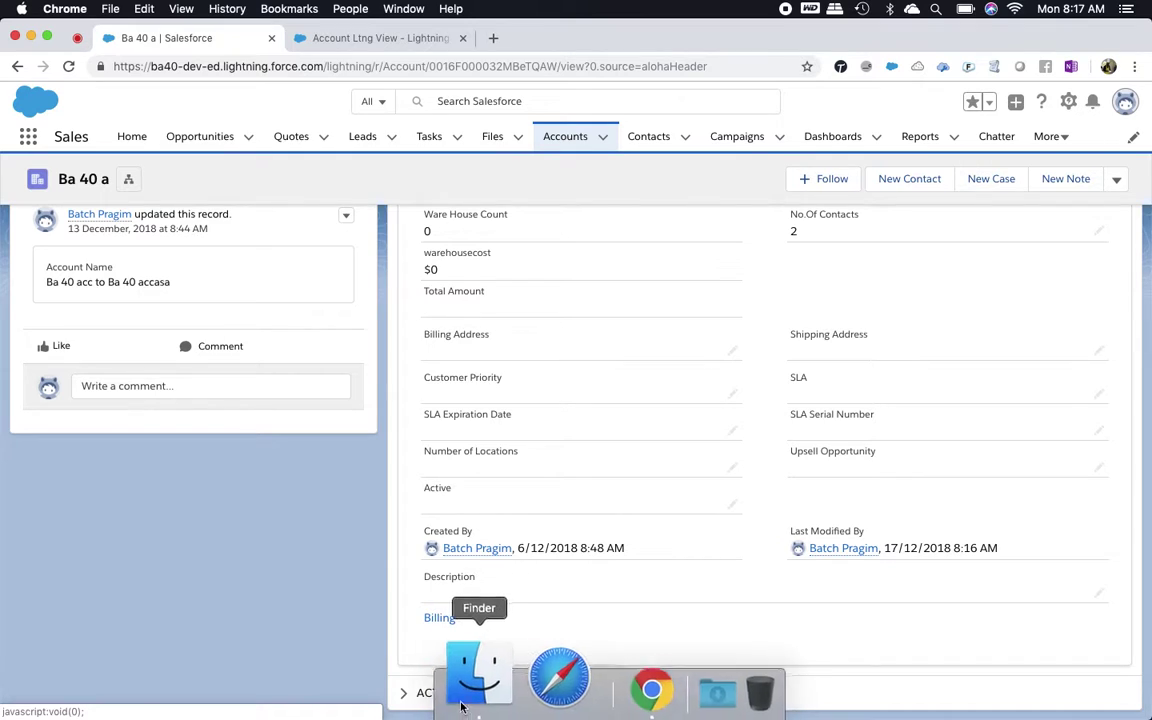
click(430, 692)
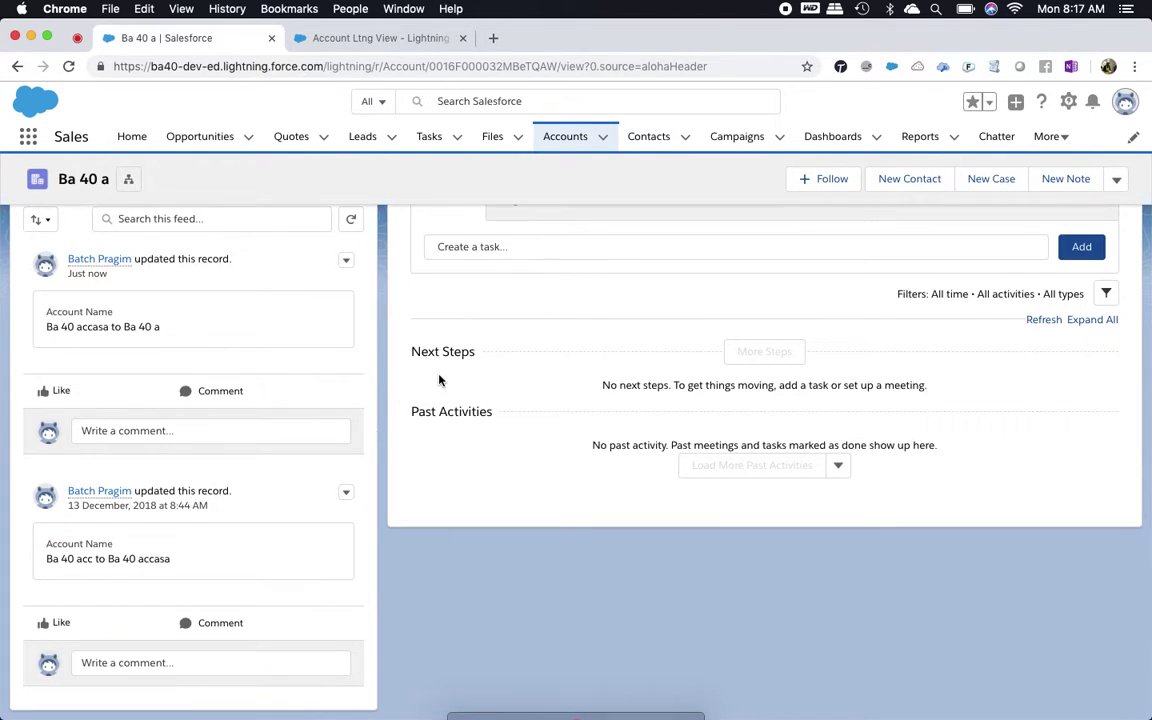
scroll(438, 379, up, 3)
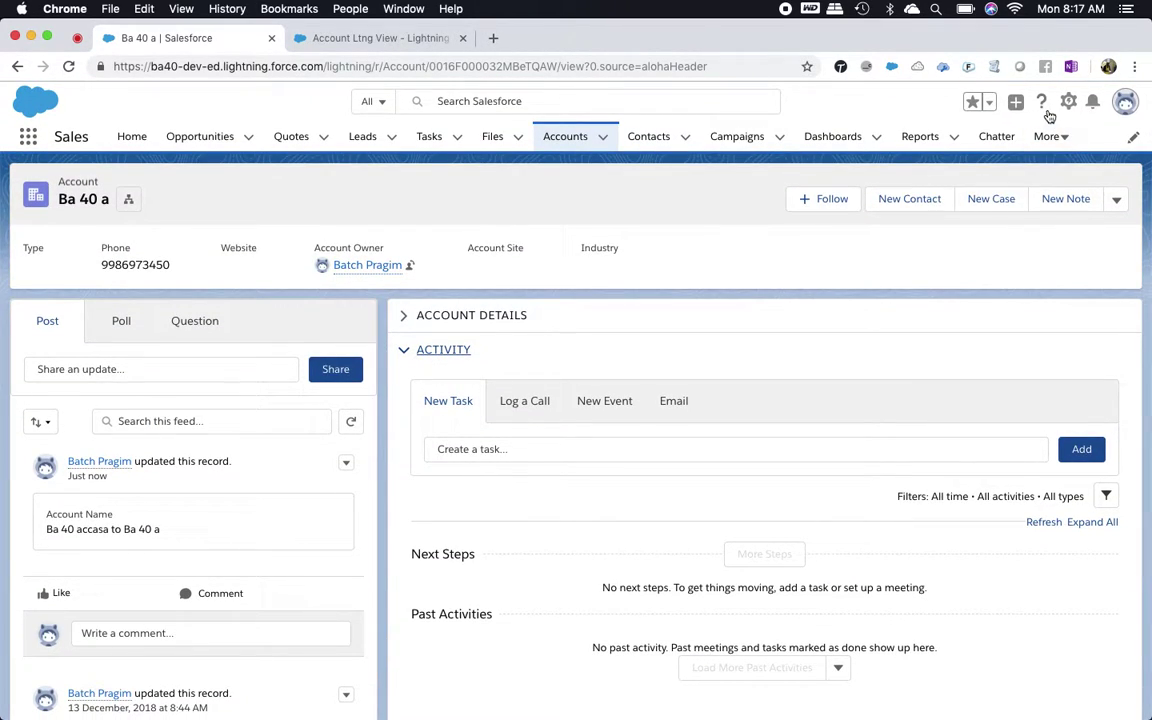
Step: Open the Ba 40 a record's page for editing and view the Highlights Panel properties in the already open Account Ltng View editor
click(1069, 103)
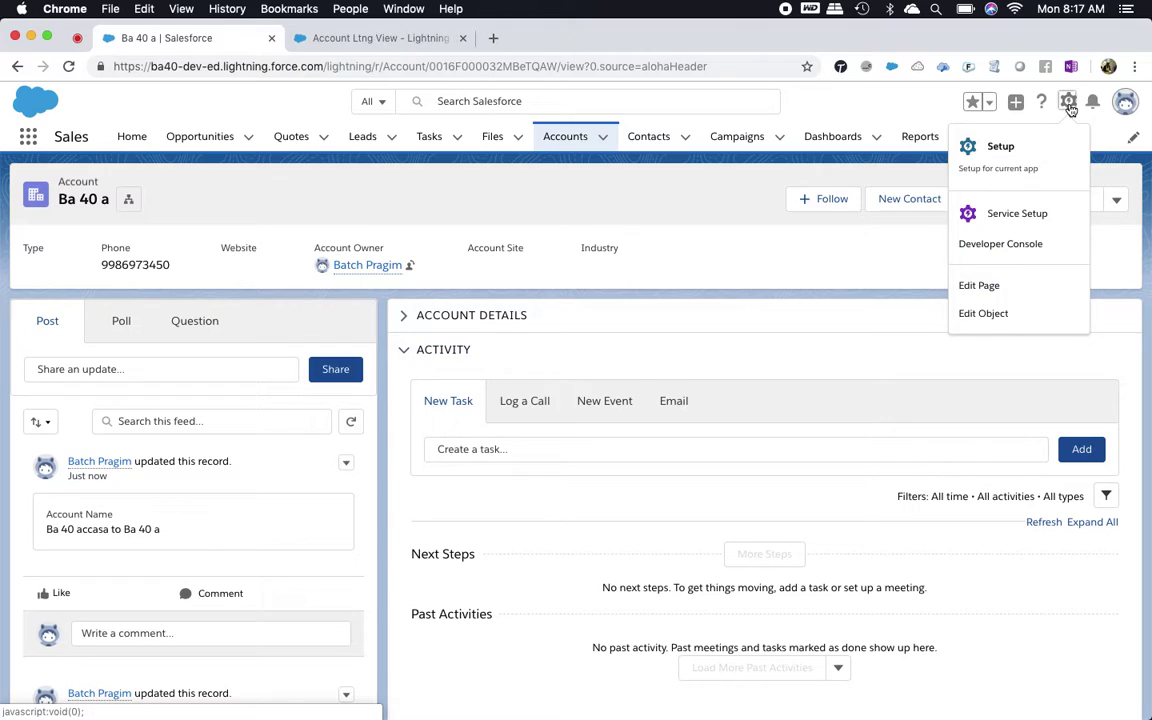
click(986, 294)
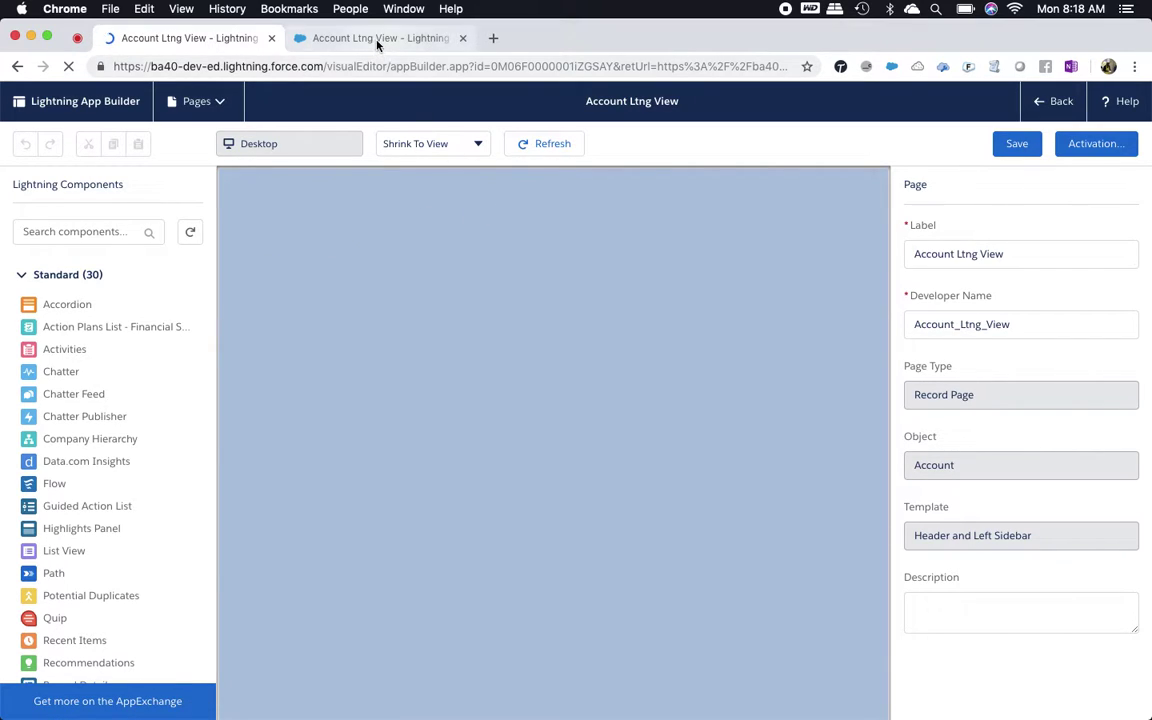
click(338, 37)
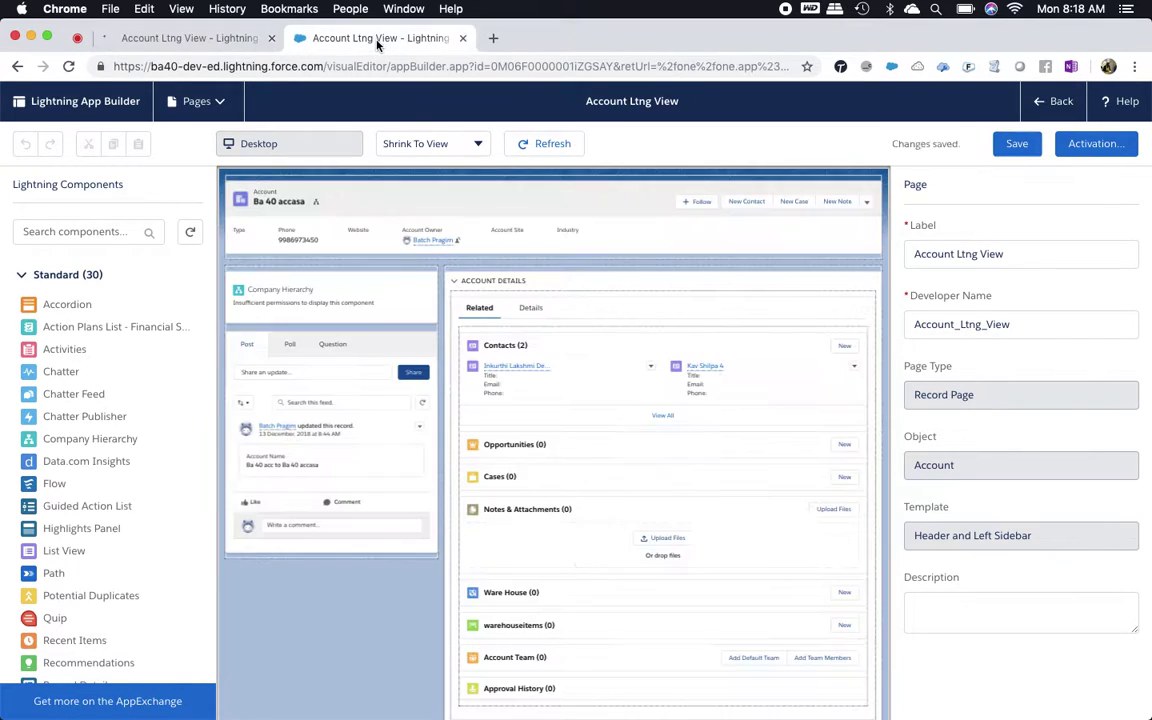
click(527, 197)
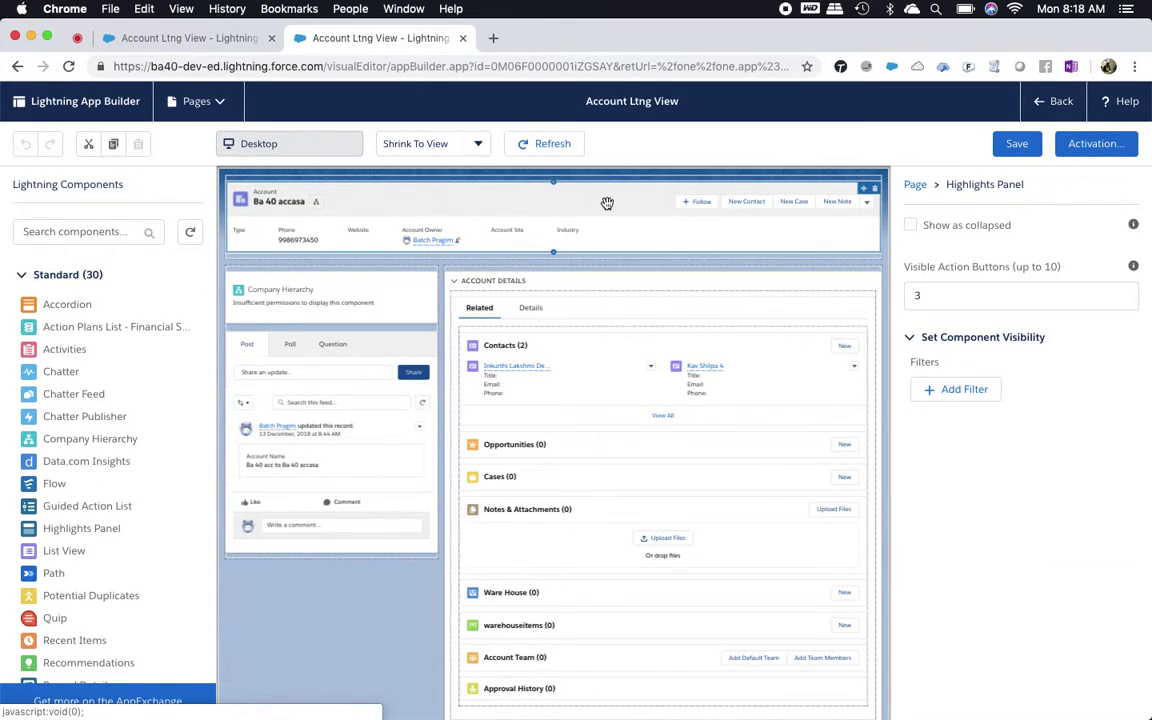
click(183, 45)
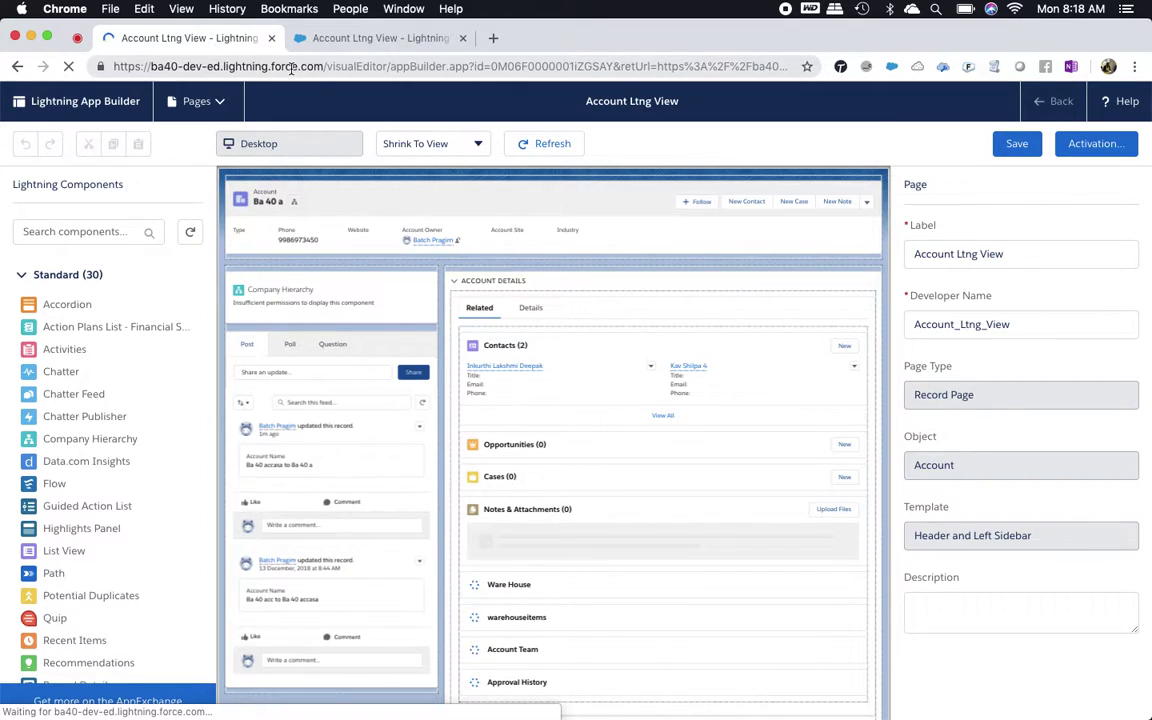
click(352, 40)
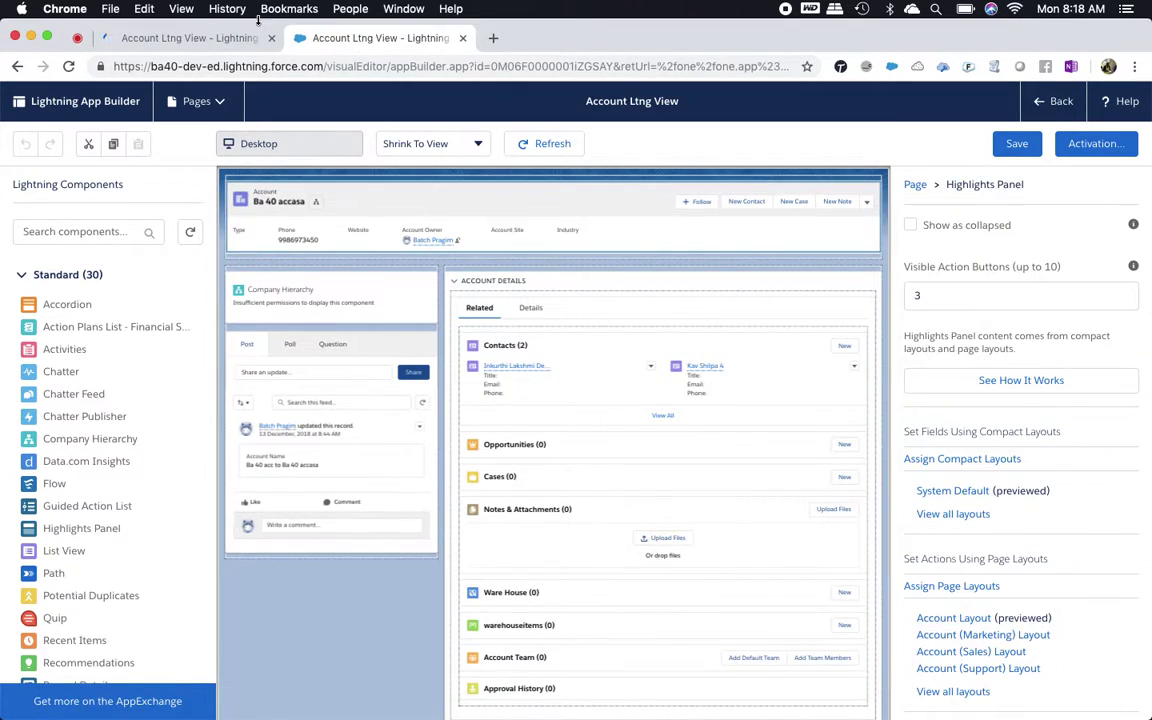
click(150, 38)
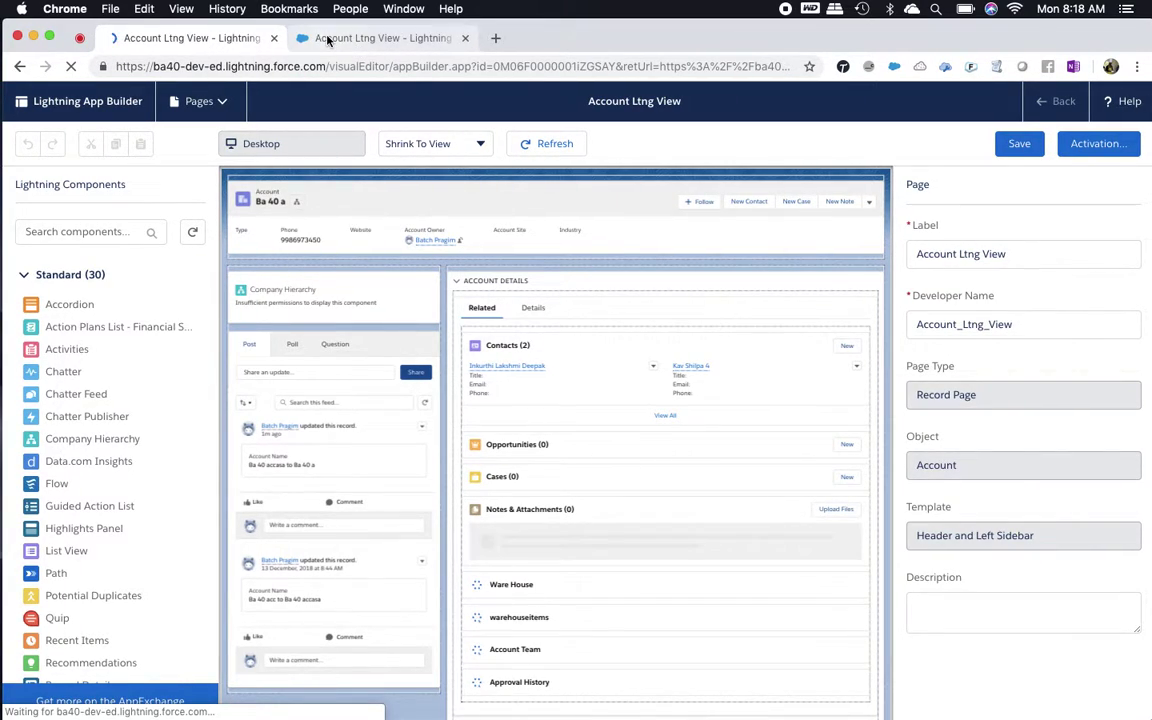
click(322, 38)
click(163, 36)
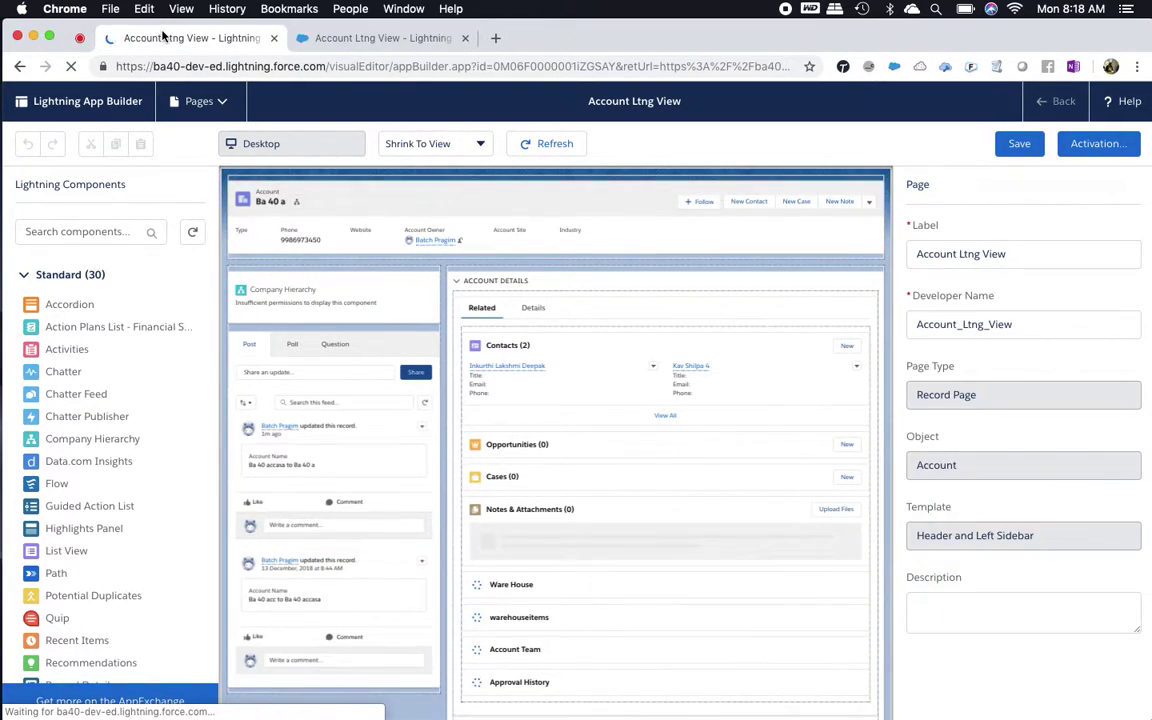
click(375, 43)
click(197, 45)
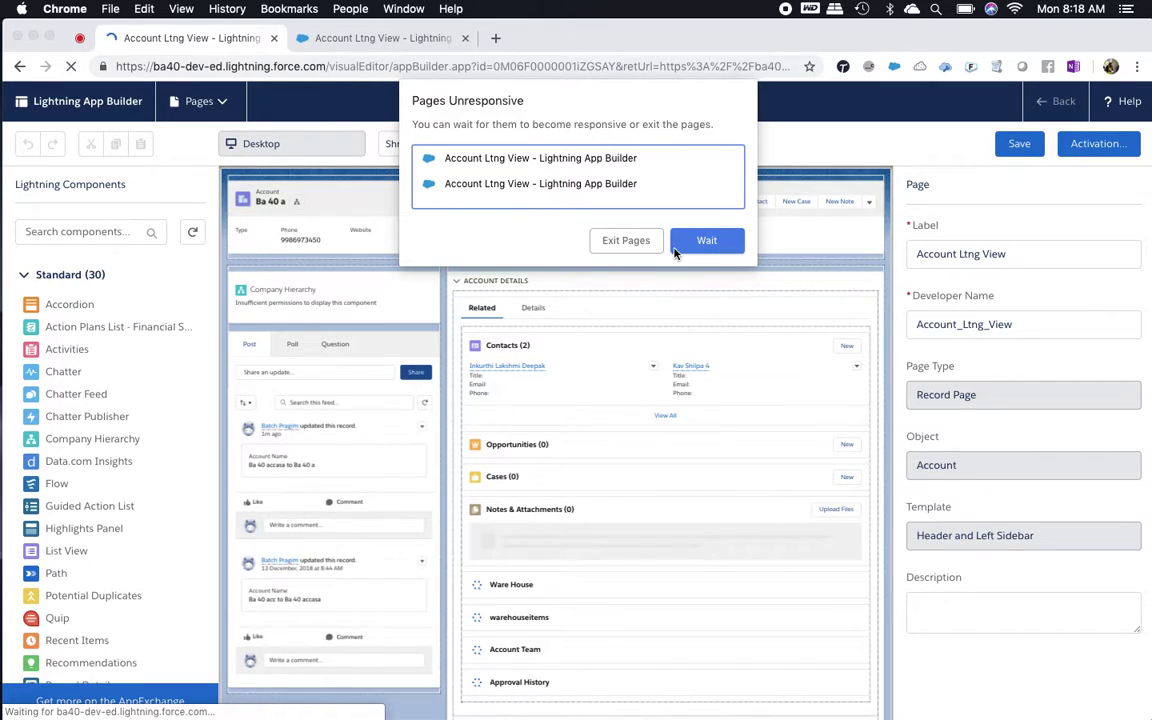
Step: Keep waiting for the unresponsive editor pages, and check the Ba 40 a record's layout and its account owner preview
click(704, 242)
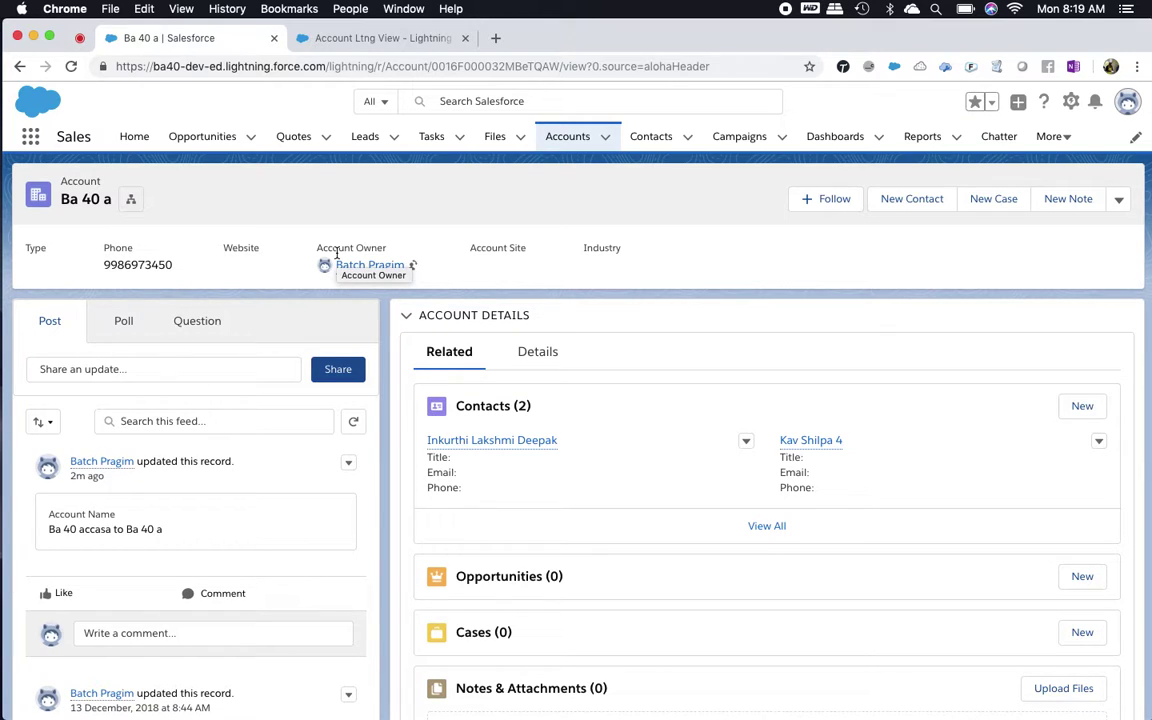
scroll(337, 255, down, 1)
scroll(337, 255, up, 1)
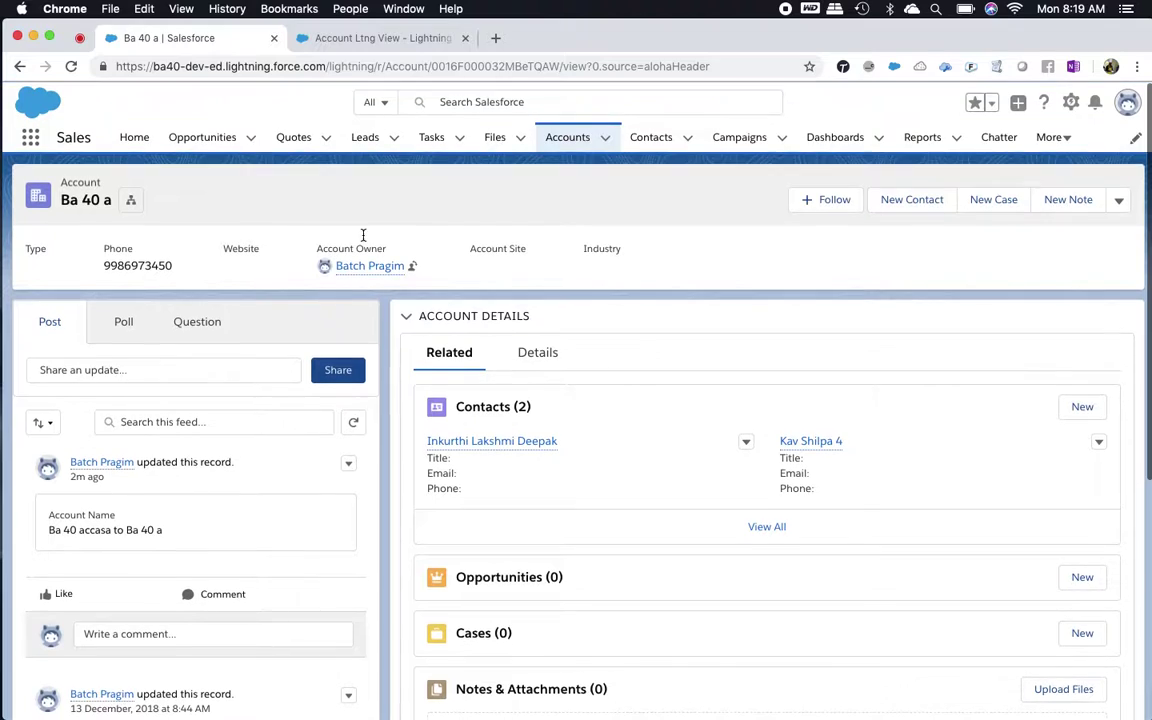
mouse_move(372, 267)
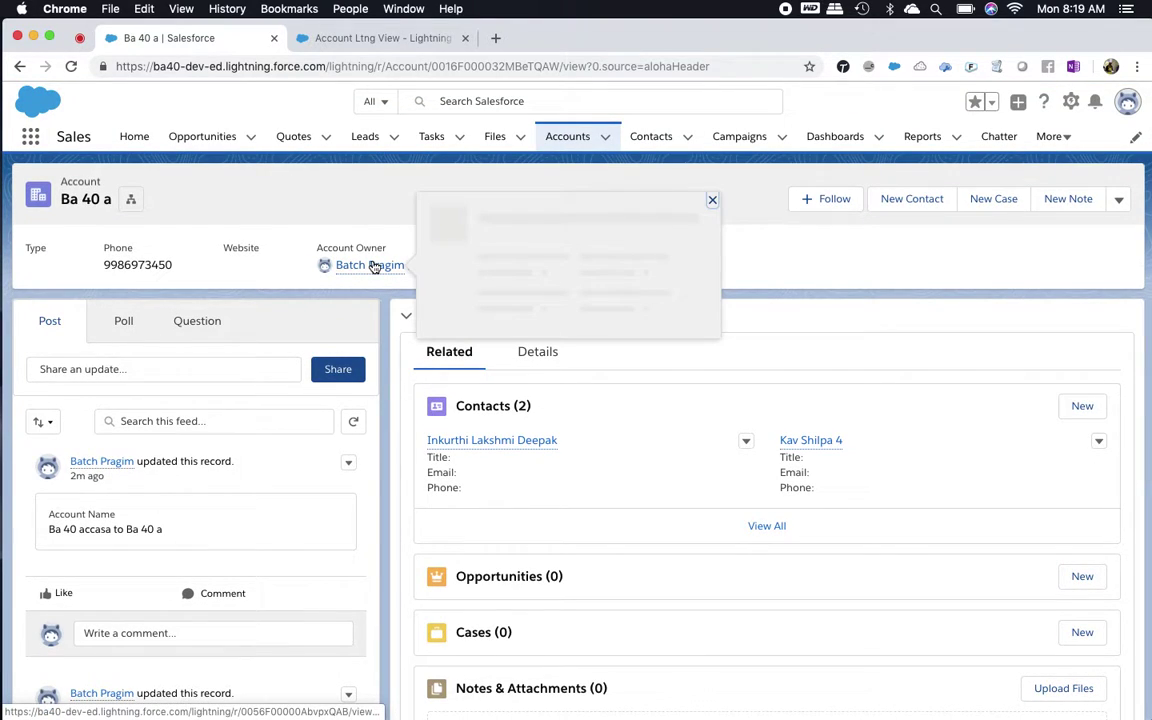
Step: In the Account Ltng View editor, add an Advanced component visibility filter to the Highlights Panel and open its field selection
click(407, 44)
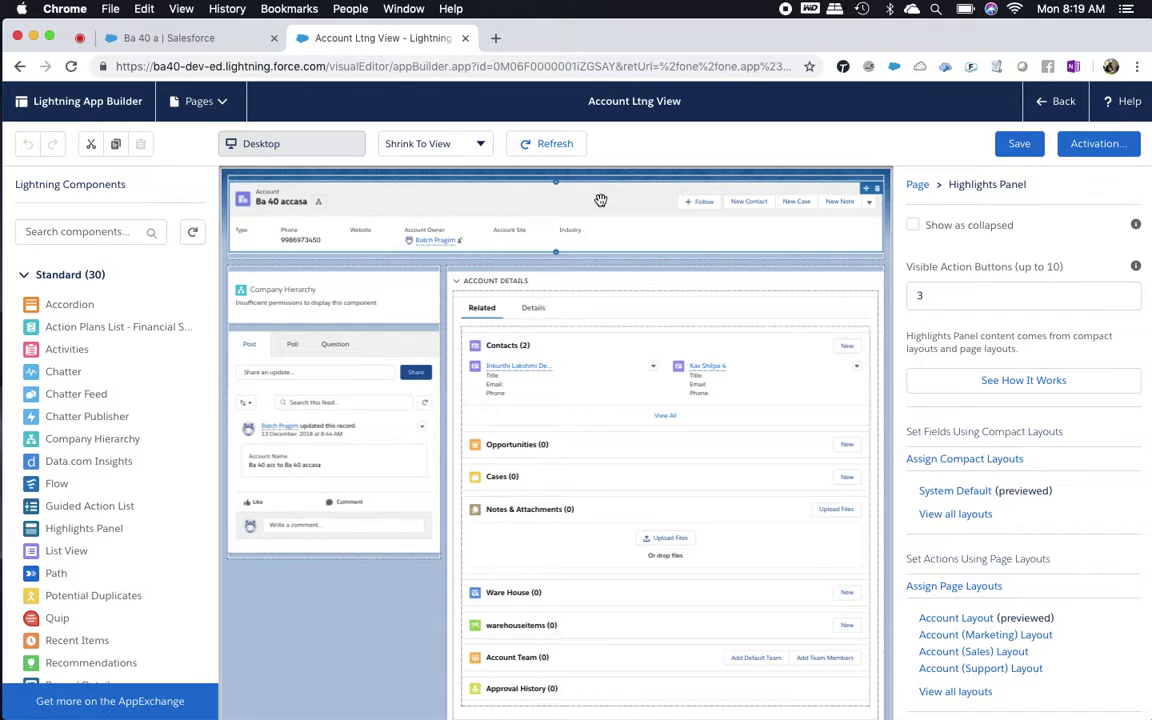
scroll(985, 390, down, 2)
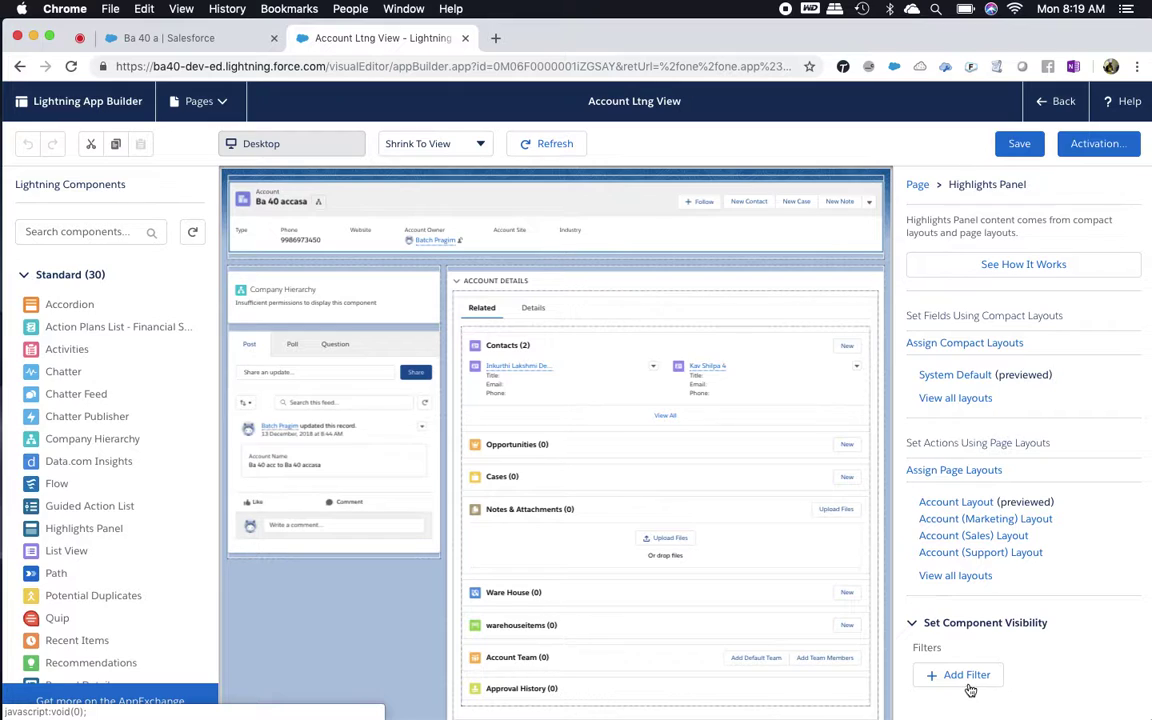
click(590, 288)
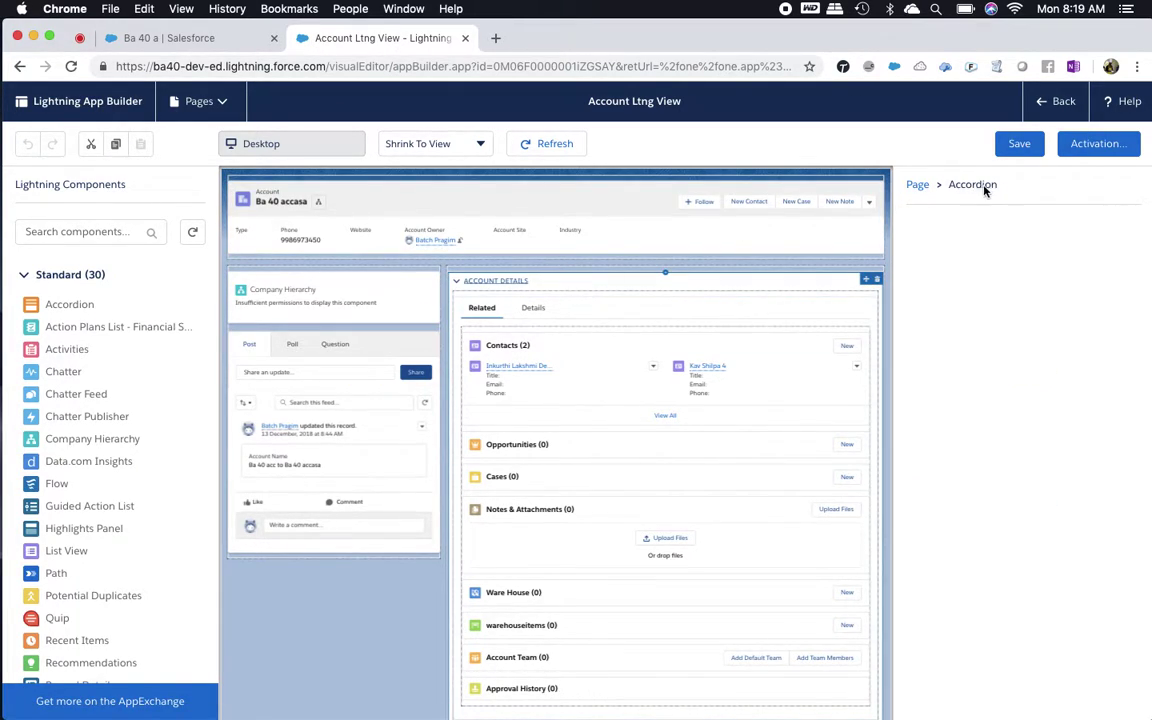
click(562, 199)
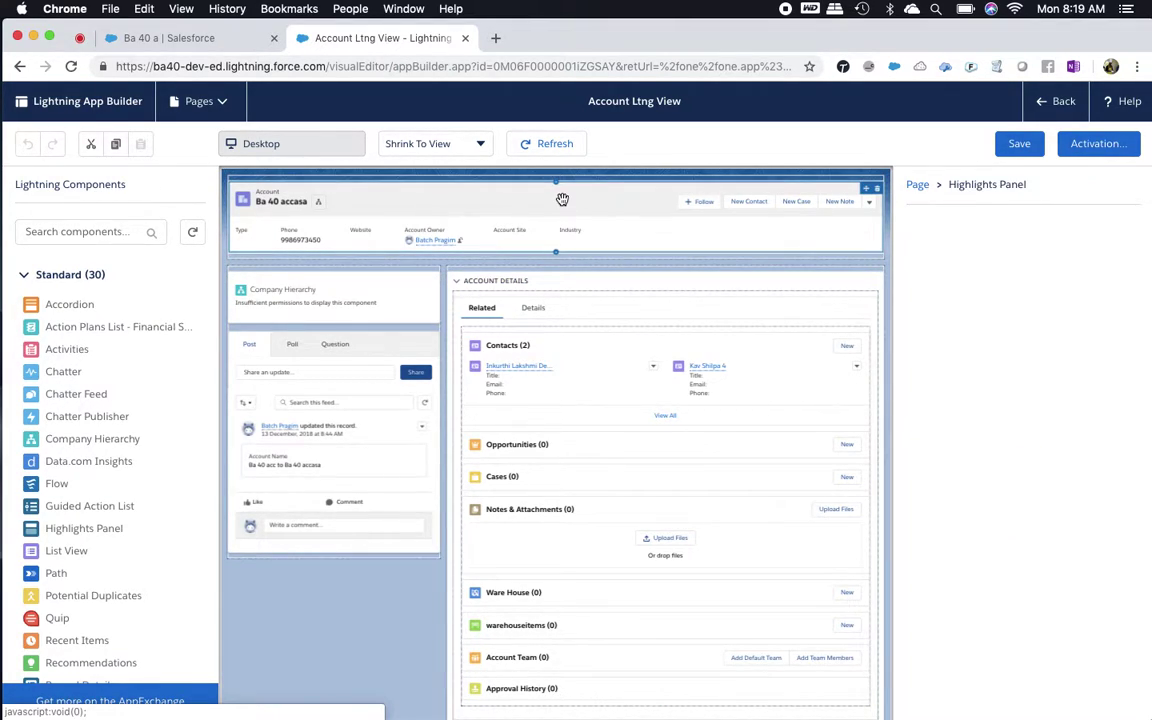
scroll(985, 520, down, 3)
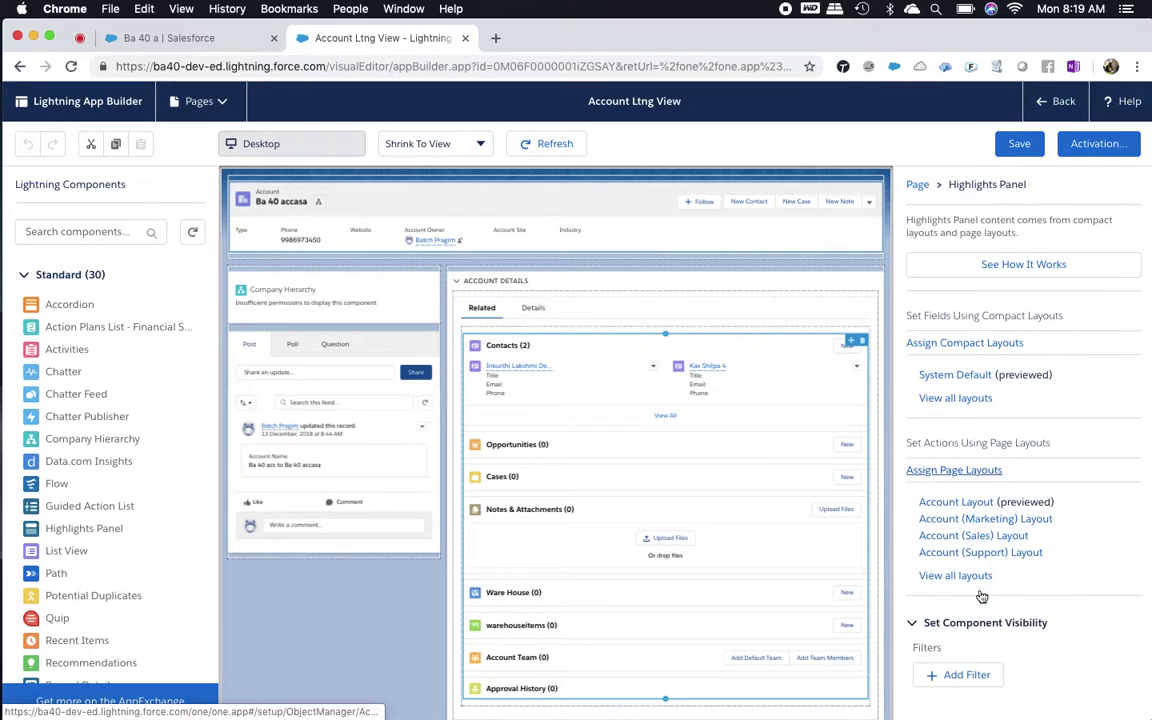
click(958, 674)
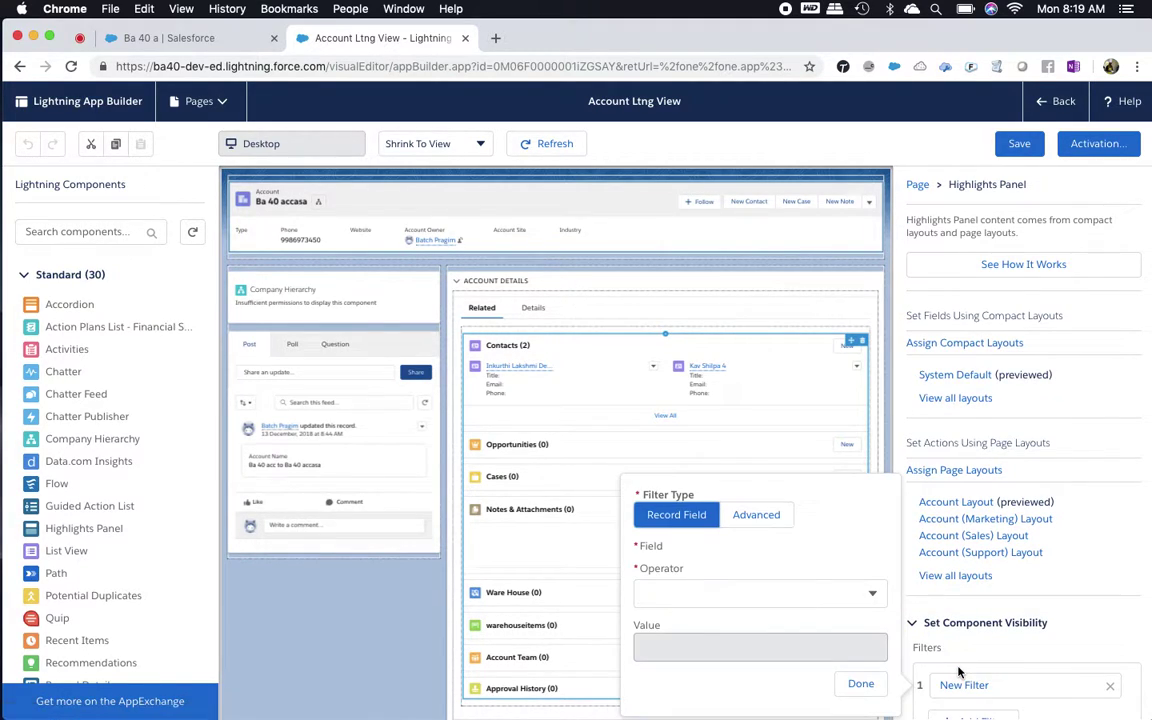
scroll(958, 672, down, 1)
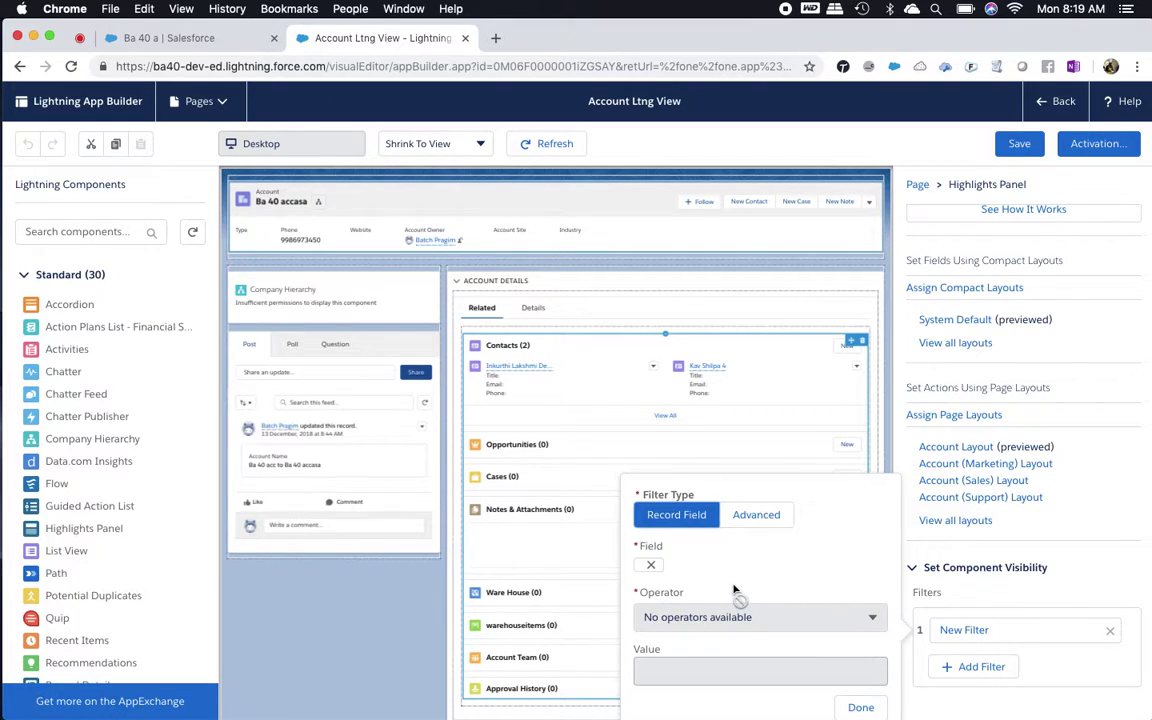
click(753, 518)
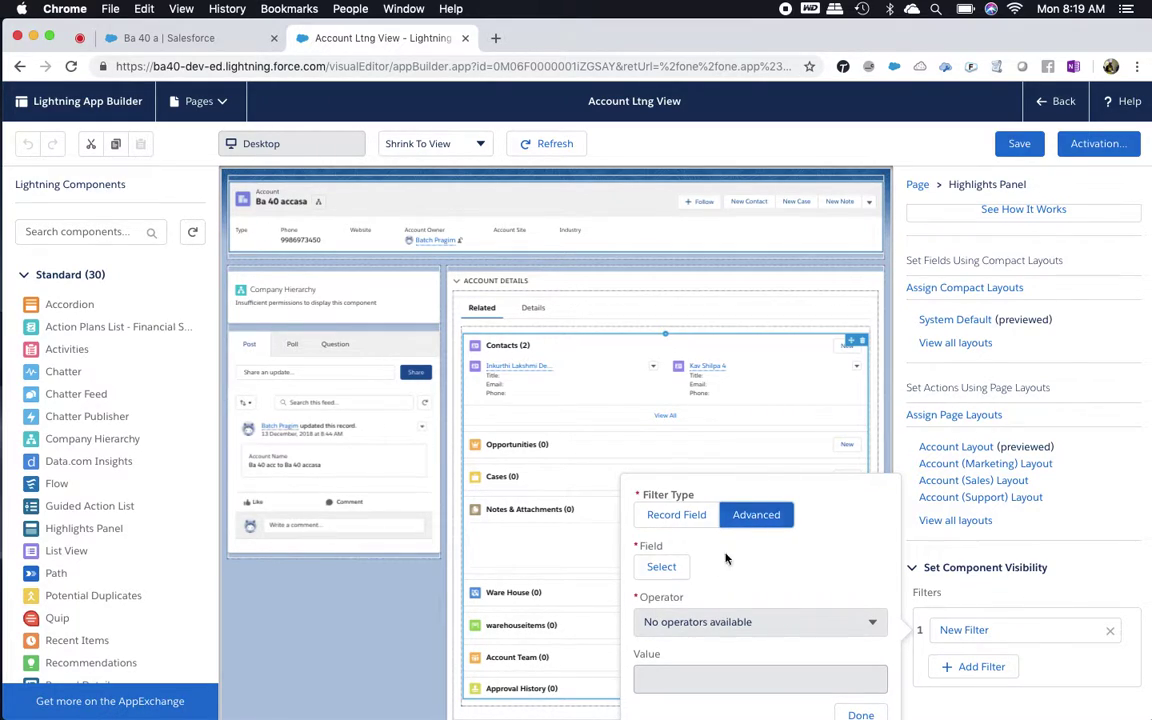
click(661, 567)
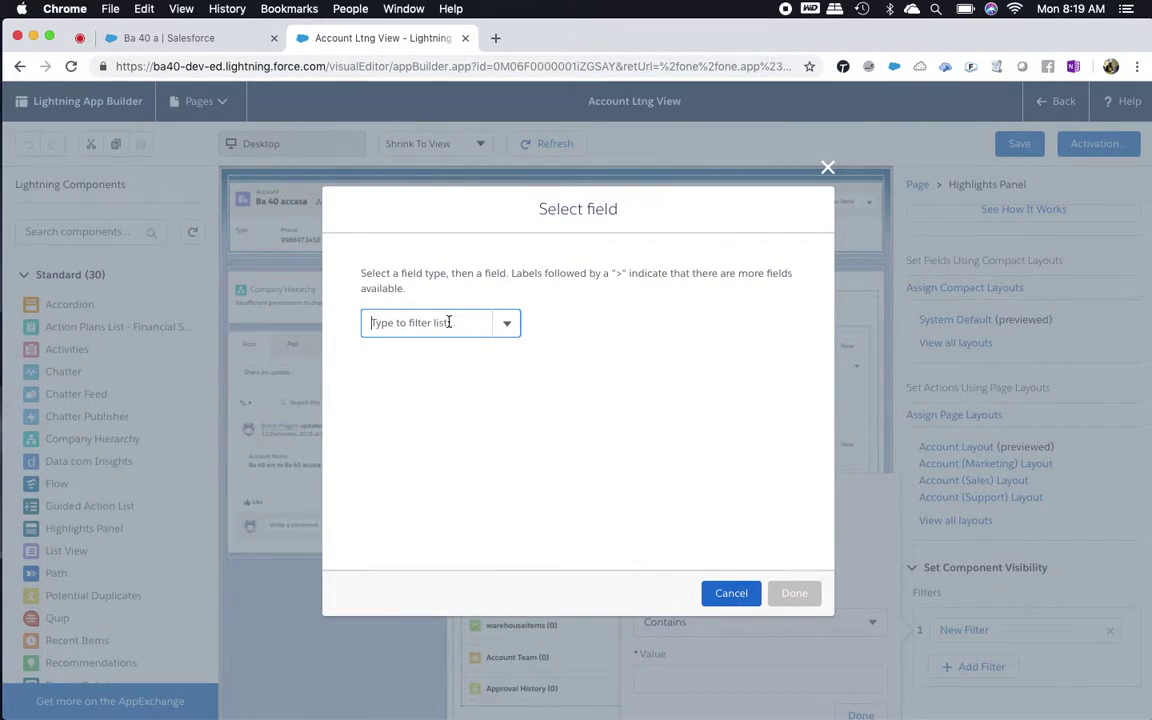
click(449, 322)
text(owner)
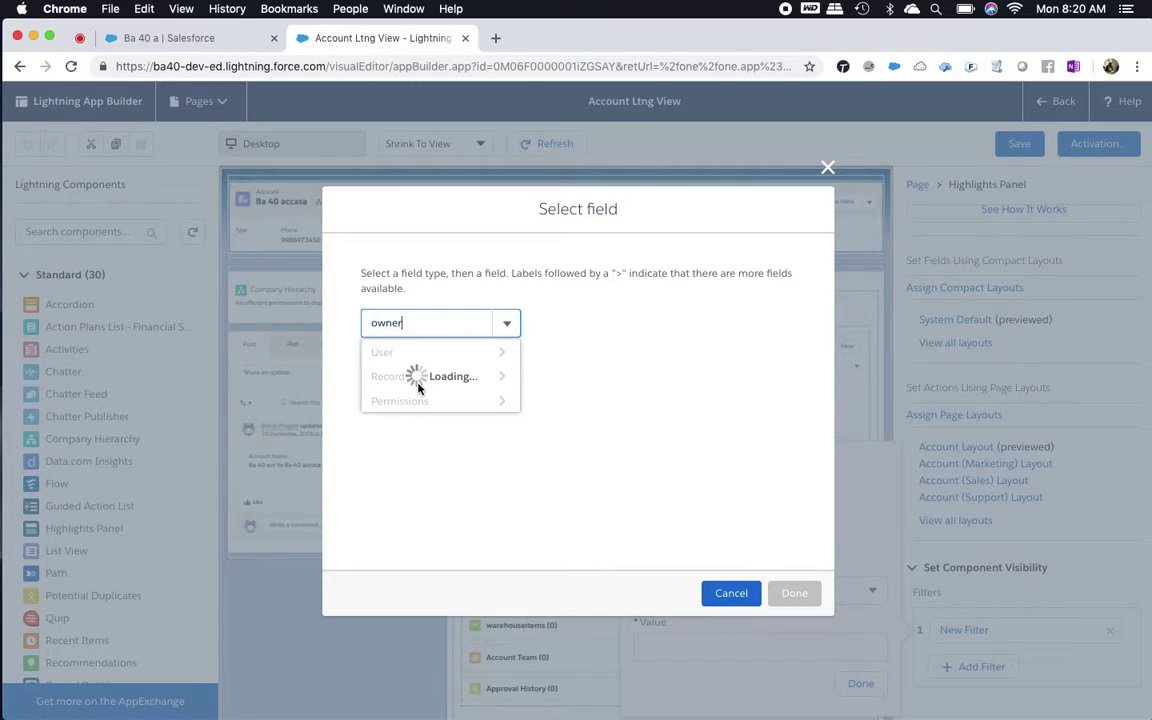
click(608, 342)
click(439, 320)
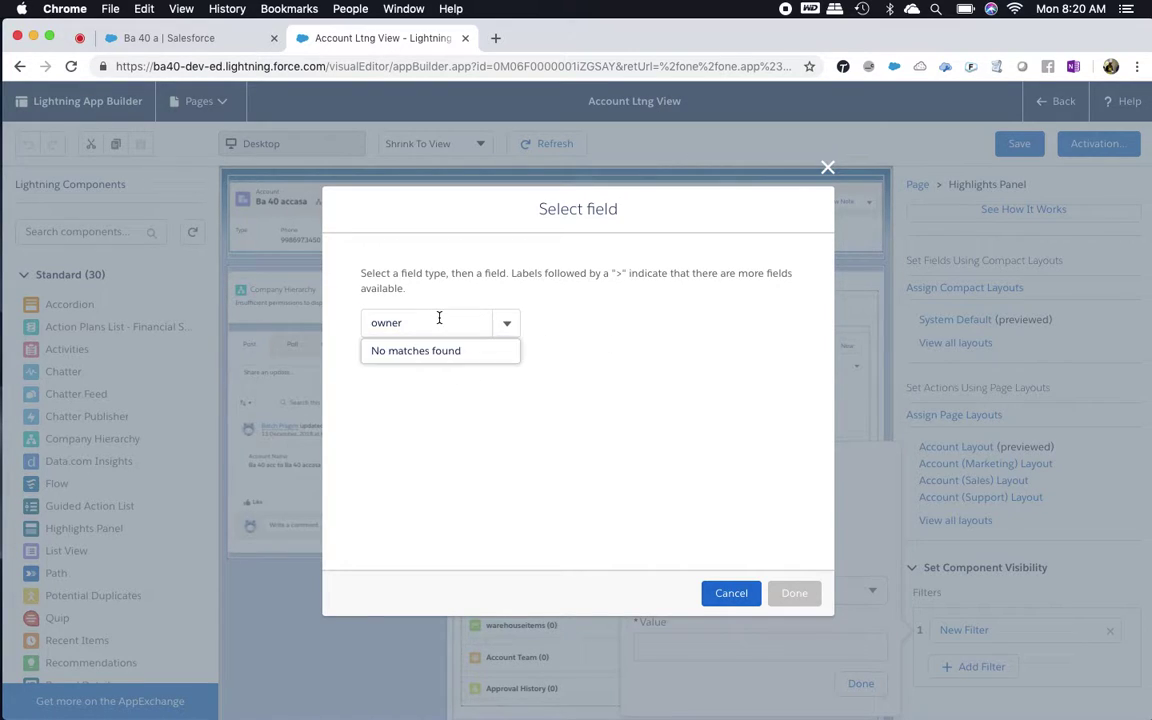
key(BackSpace)
key(BackSpace)
key(BackSpace)
key(BackSpace)
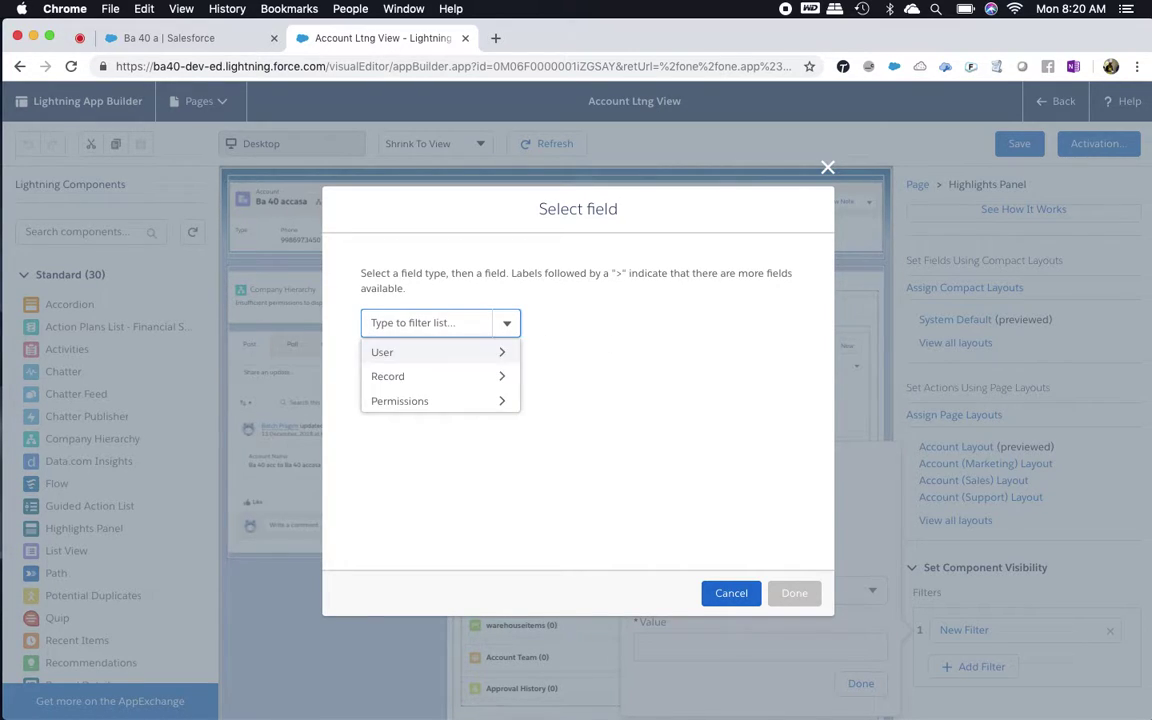
Step: Choose Record > Account Owner > Username as the field for the Highlights Panel's new visibility filter
click(455, 379)
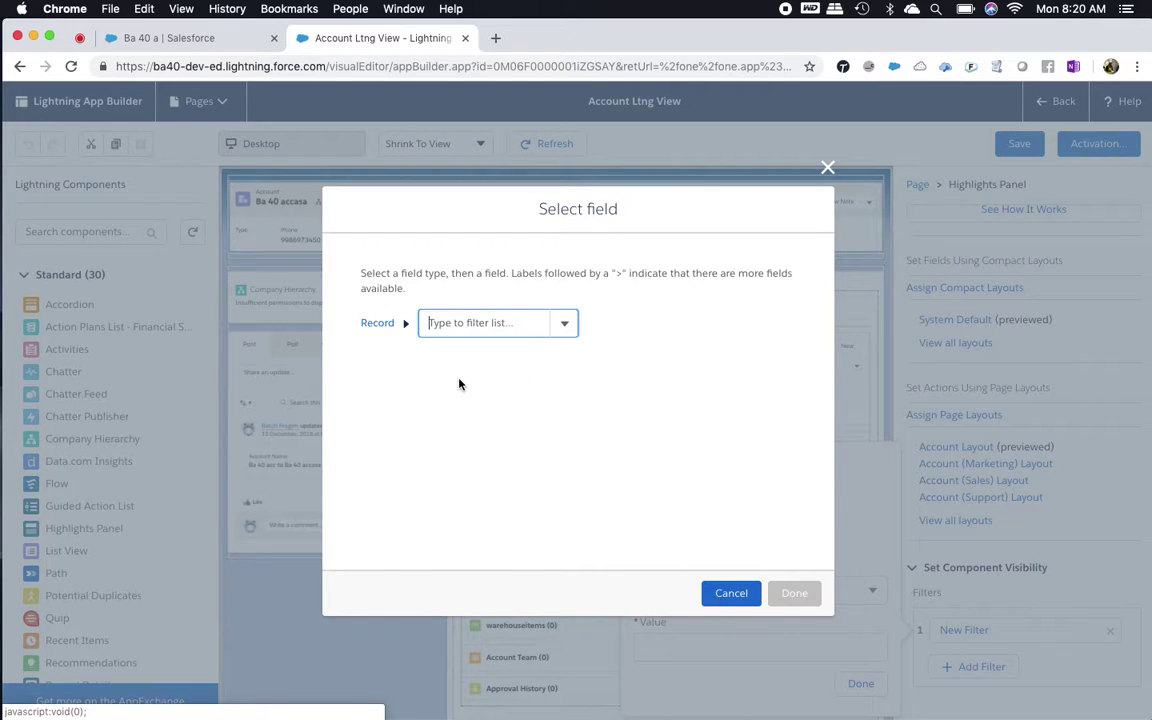
text(owner)
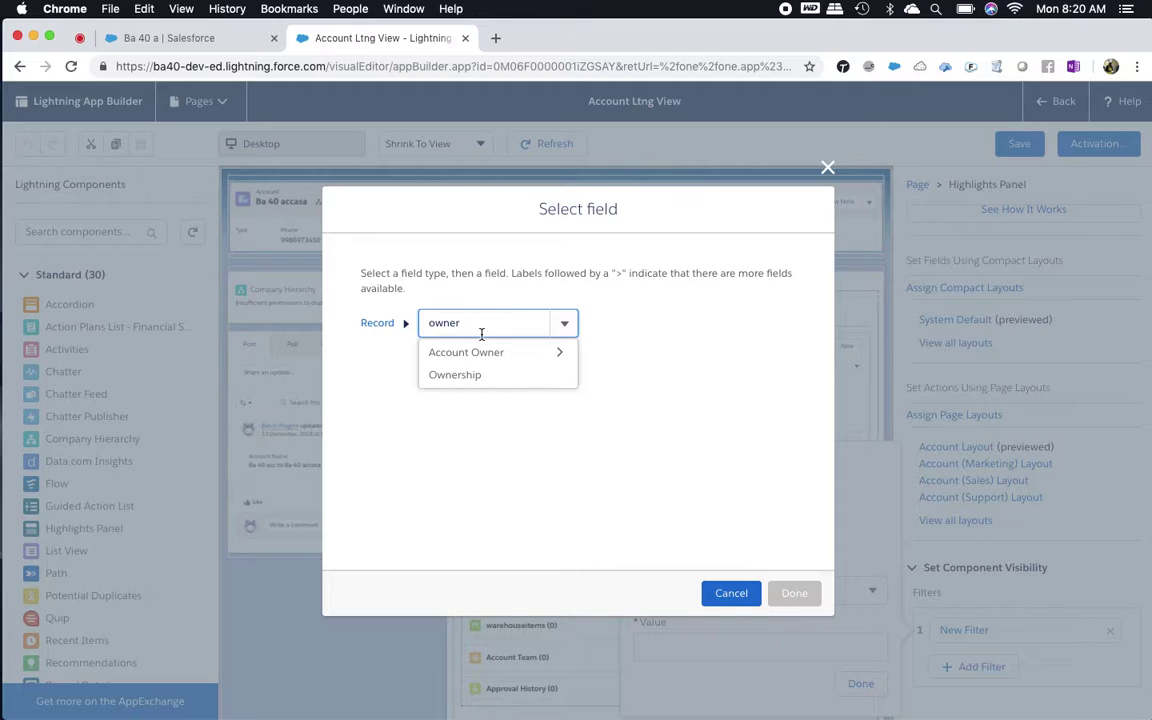
click(482, 352)
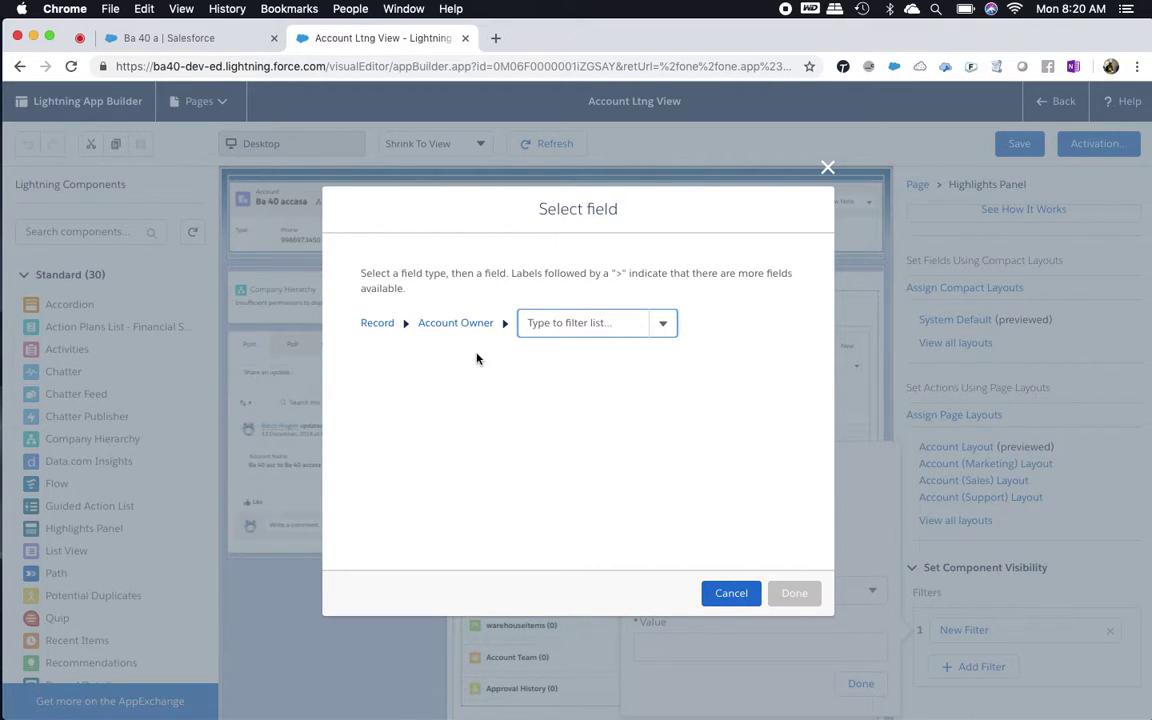
click(575, 323)
text(Id)
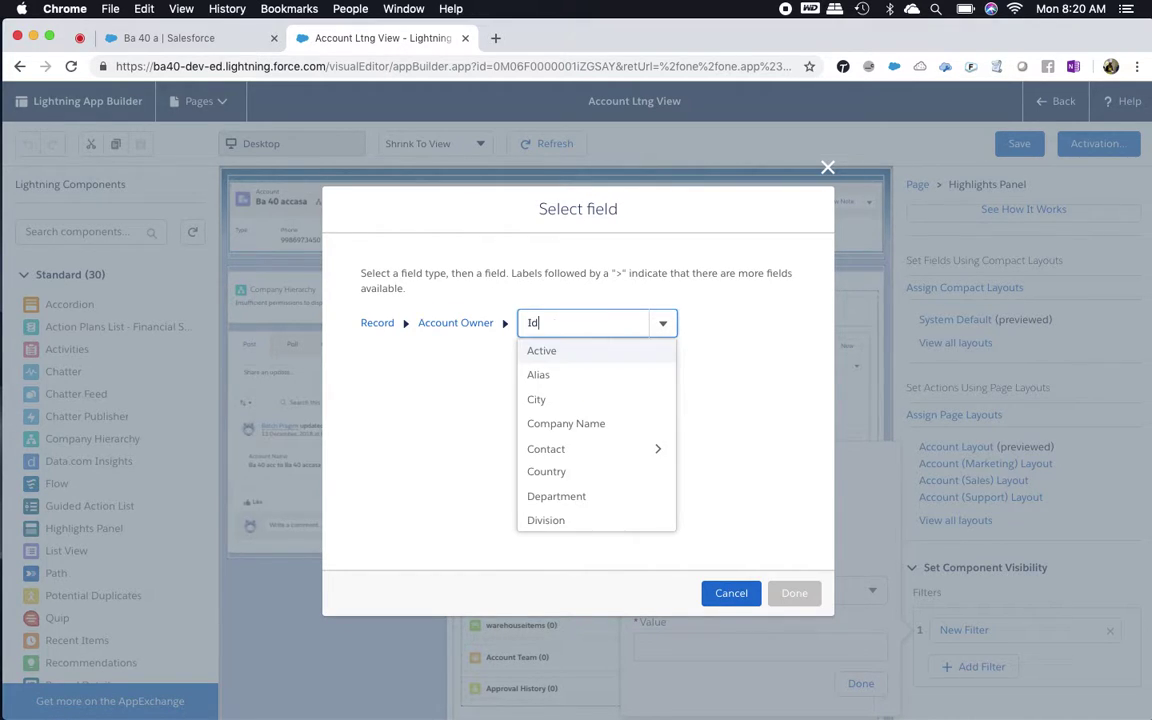
key(BackSpace)
key(BackSpace)
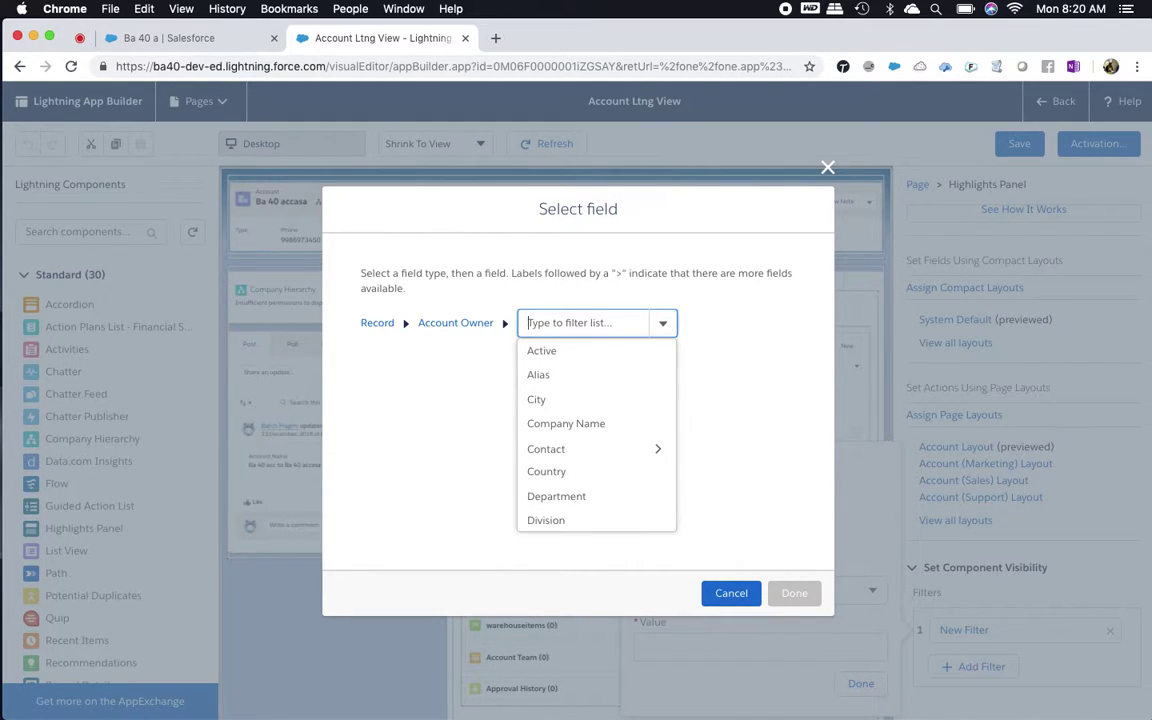
text(user)
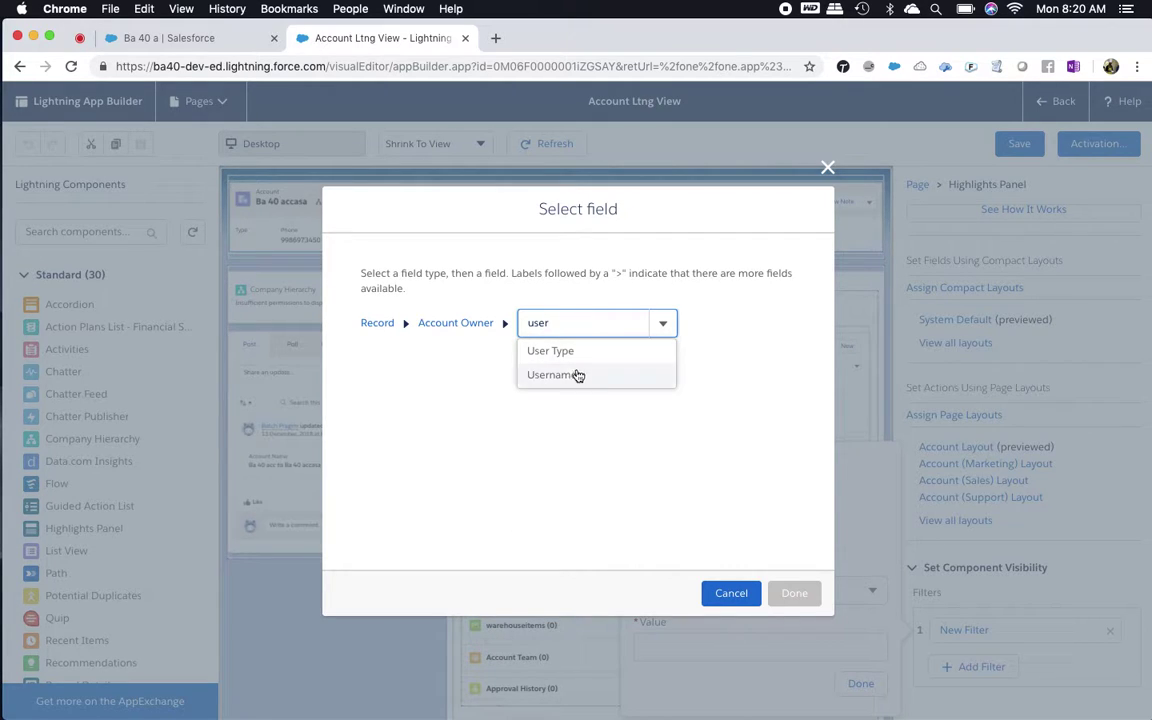
click(575, 377)
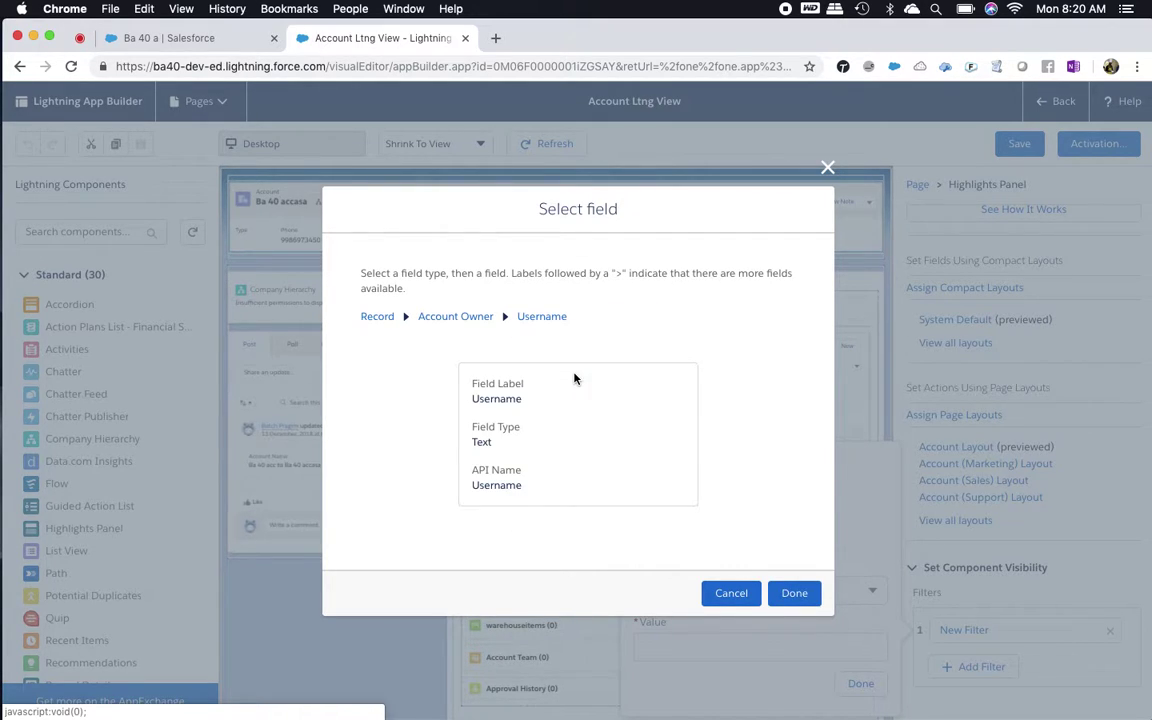
click(787, 594)
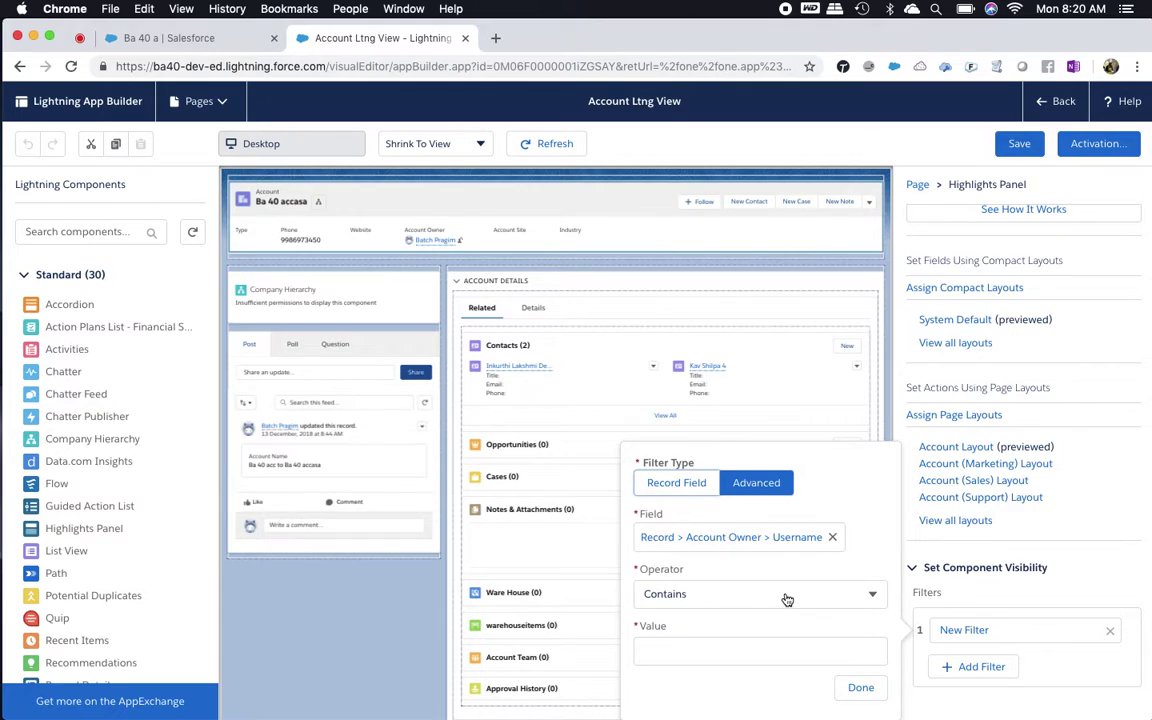
Step: Switch to the Google Meet call, stop the current presentation and present the entire screen again with the sharing notice hidden
click(158, 37)
click(344, 37)
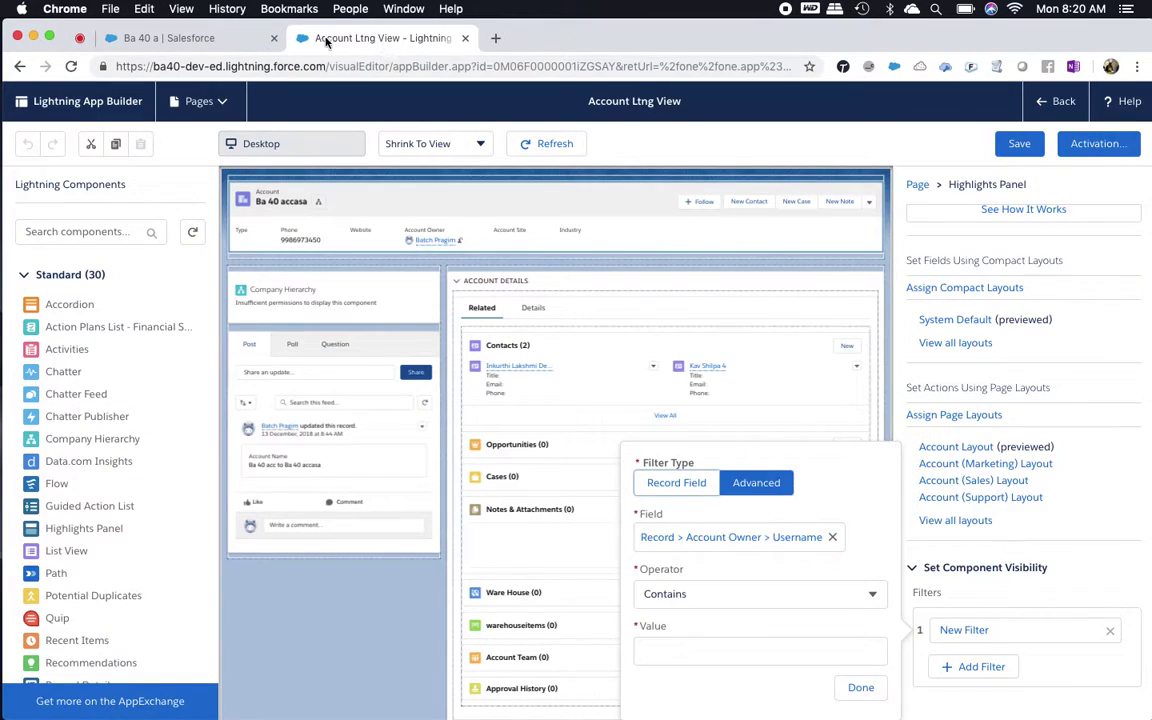
click(81, 38)
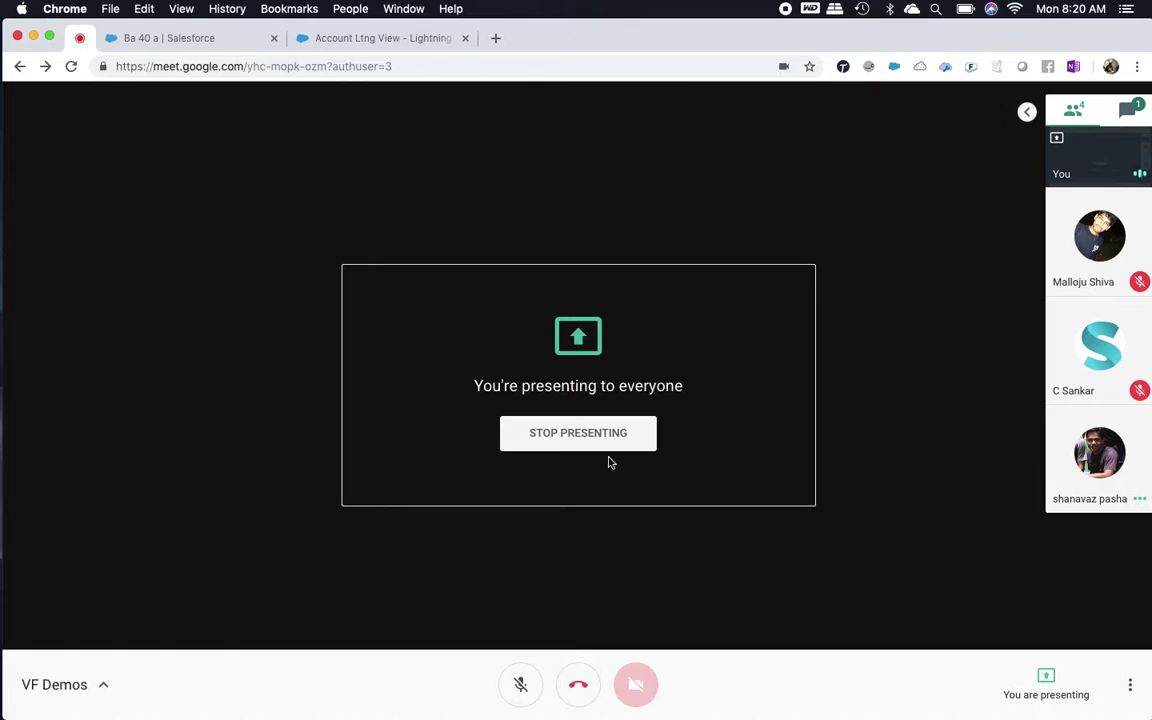
click(1046, 680)
click(1040, 617)
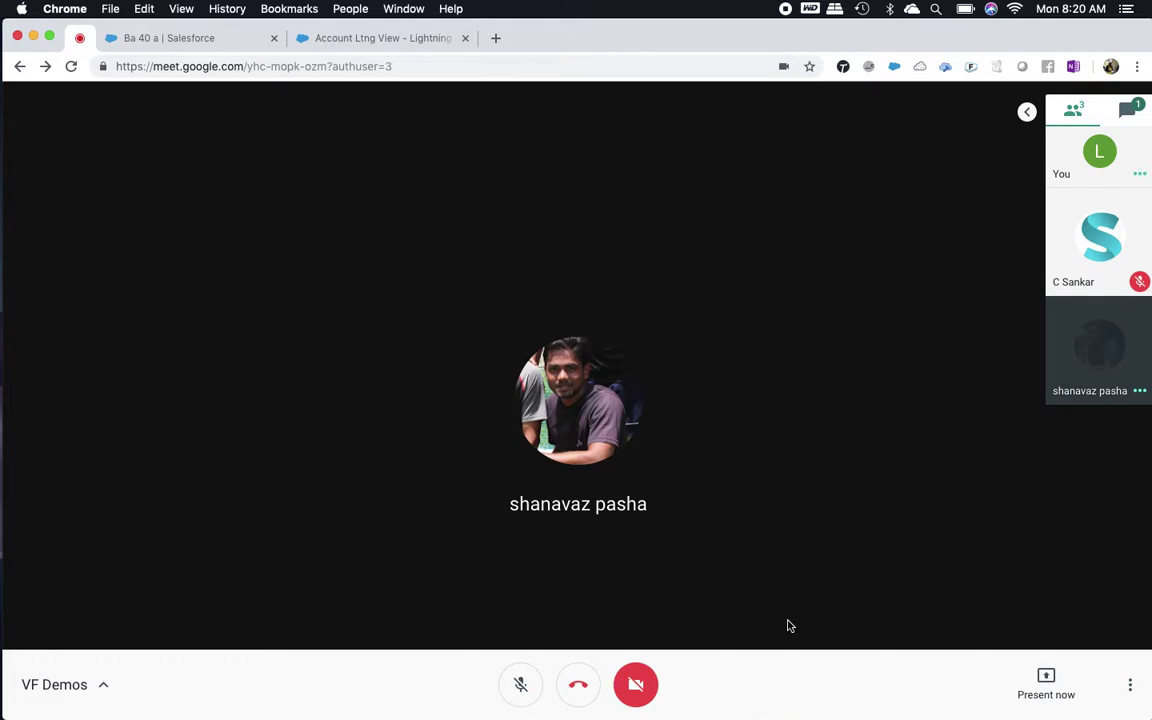
click(1067, 693)
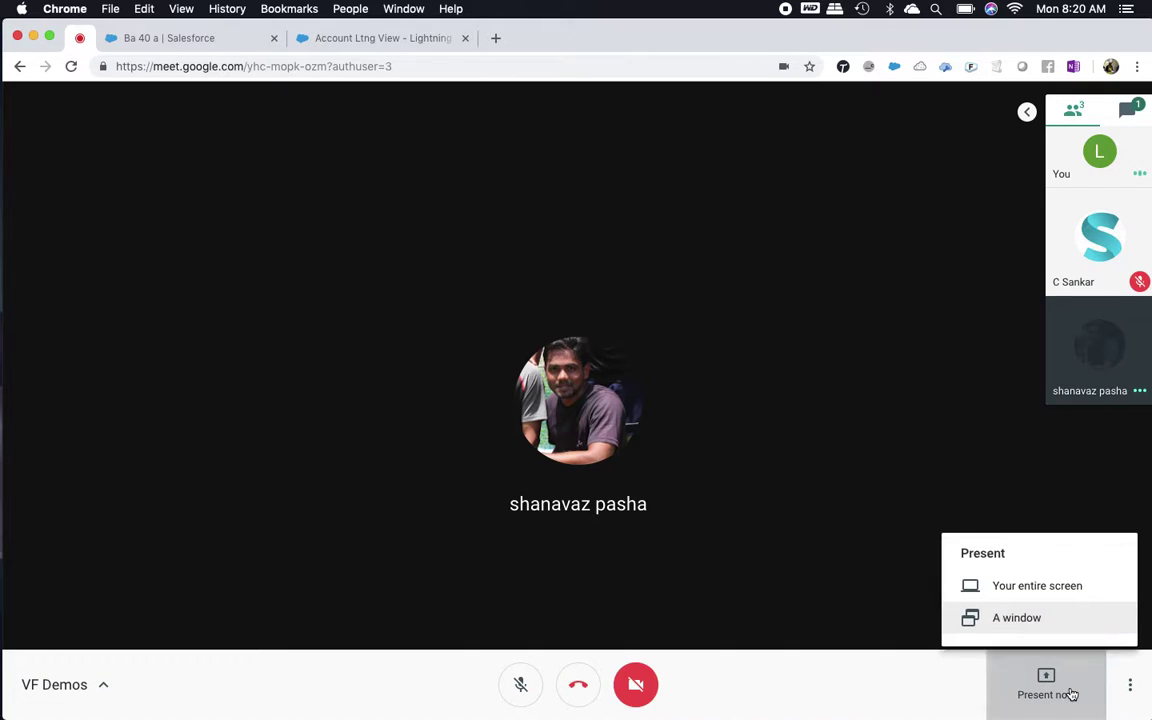
click(1048, 588)
click(779, 486)
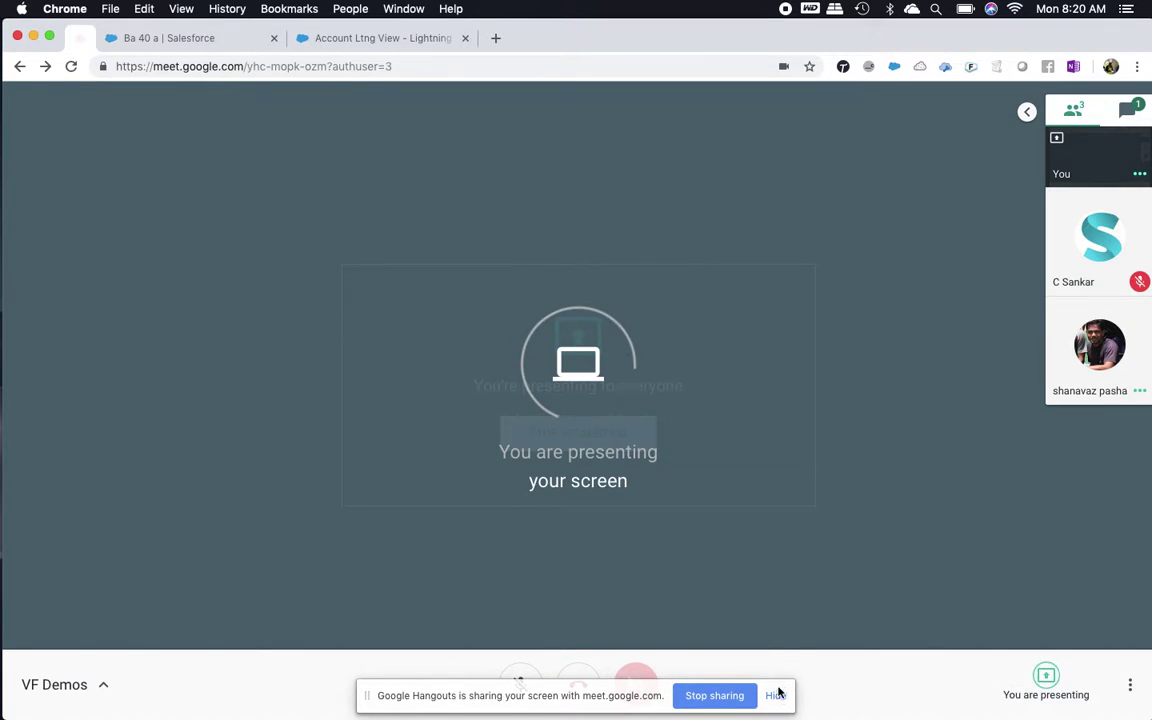
click(776, 695)
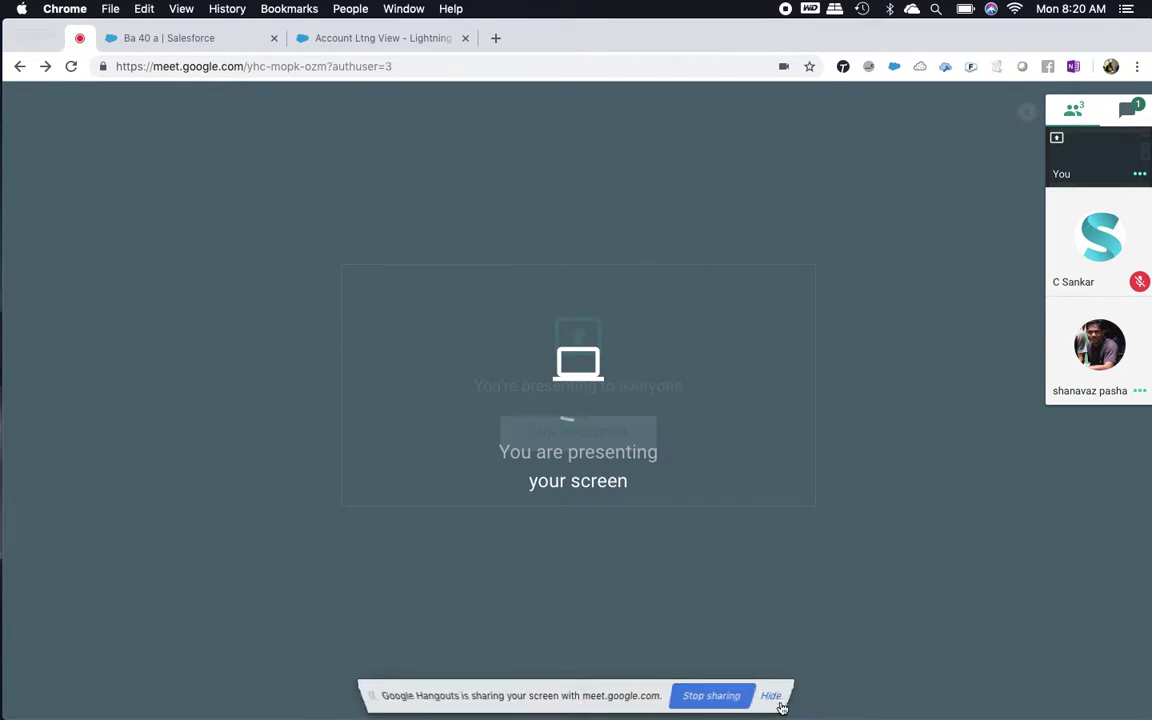
Step: Back in the Account Ltng View editor, clear the visibility filter's field and reselect Record > Account Owner > Username
click(397, 42)
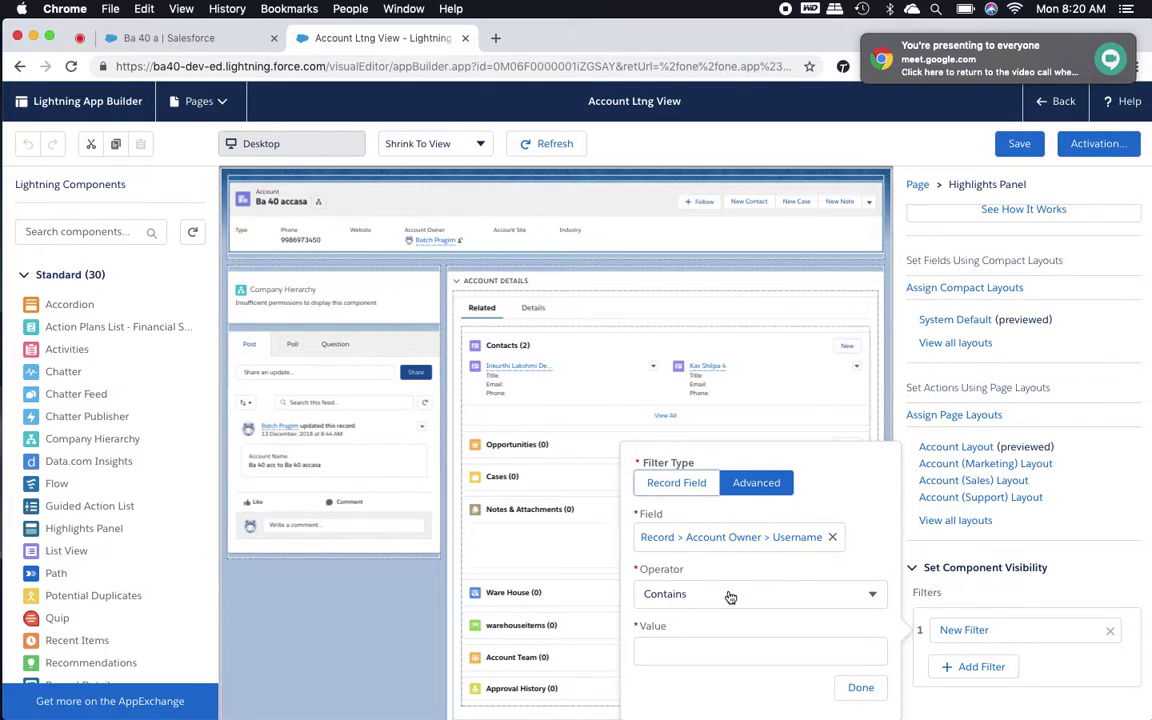
click(713, 649)
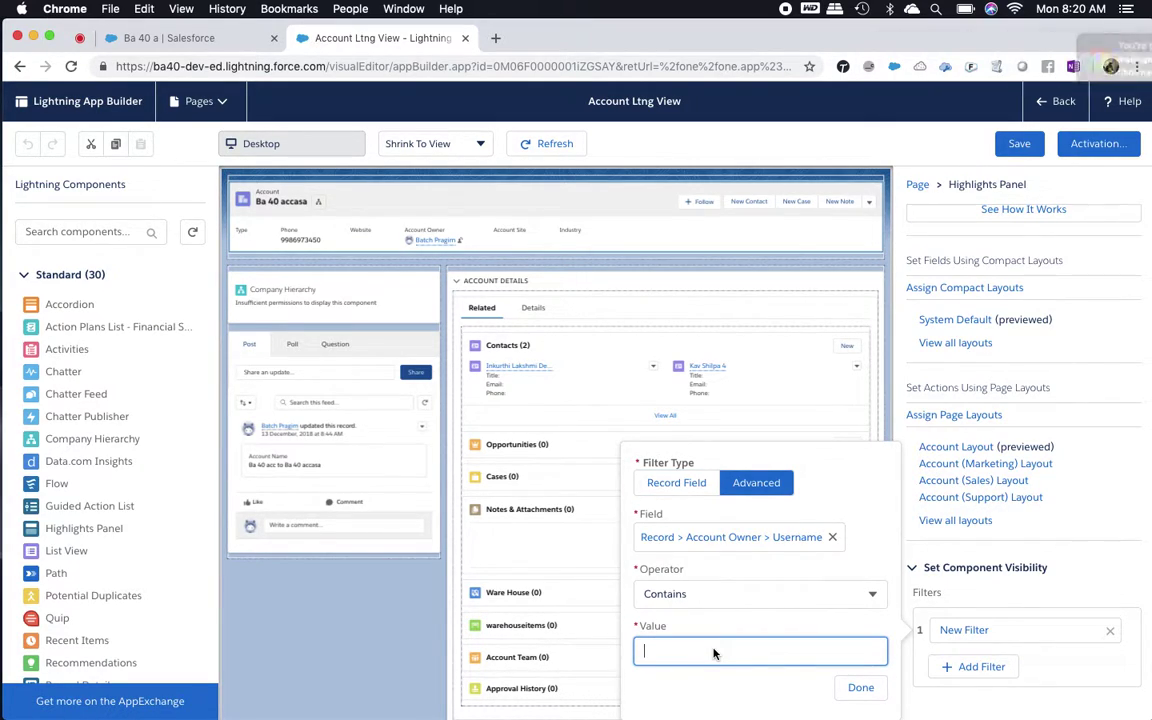
click(834, 538)
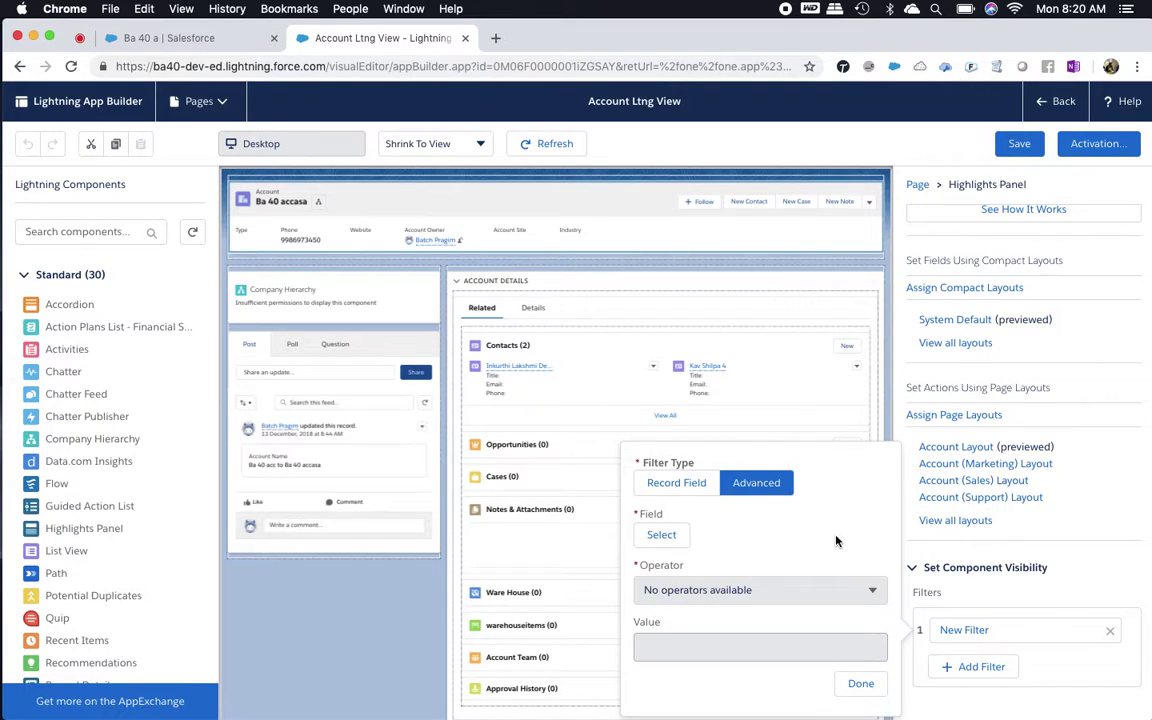
click(661, 536)
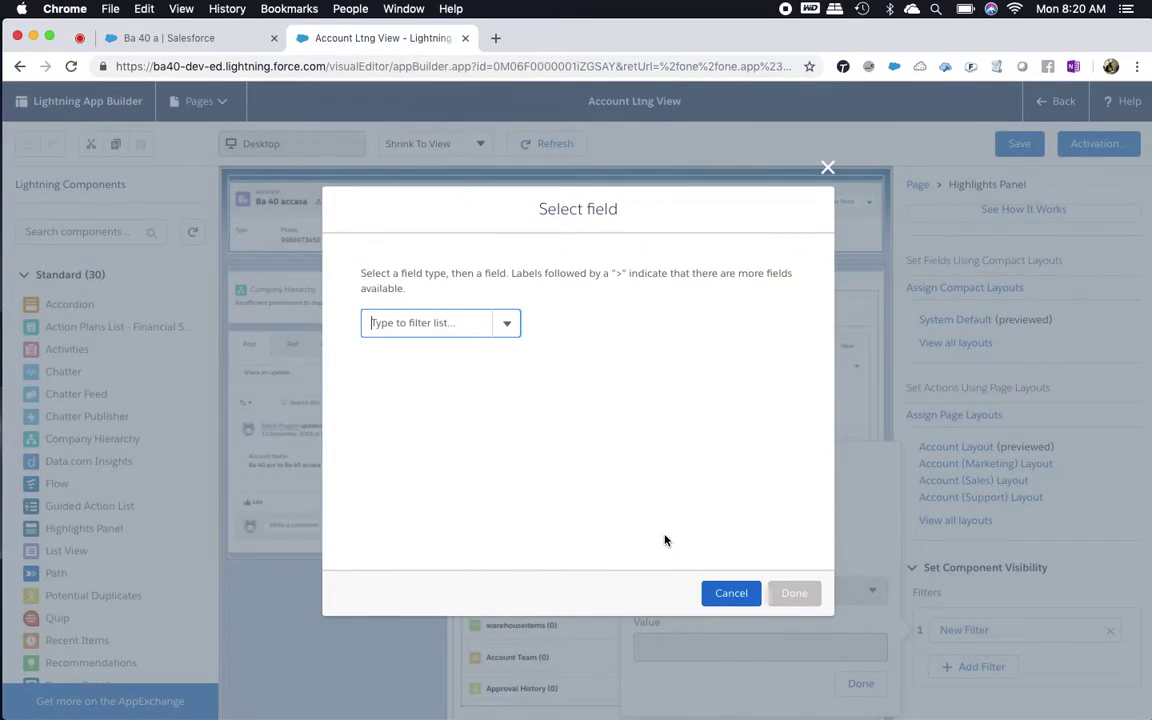
click(424, 326)
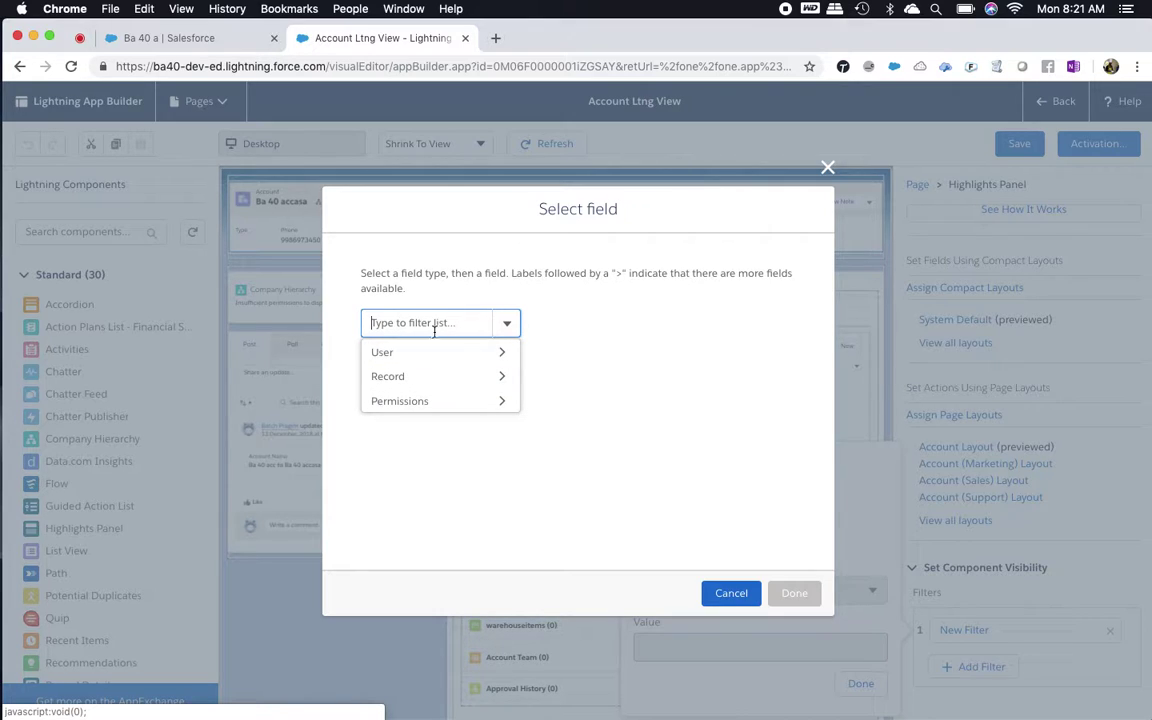
click(496, 378)
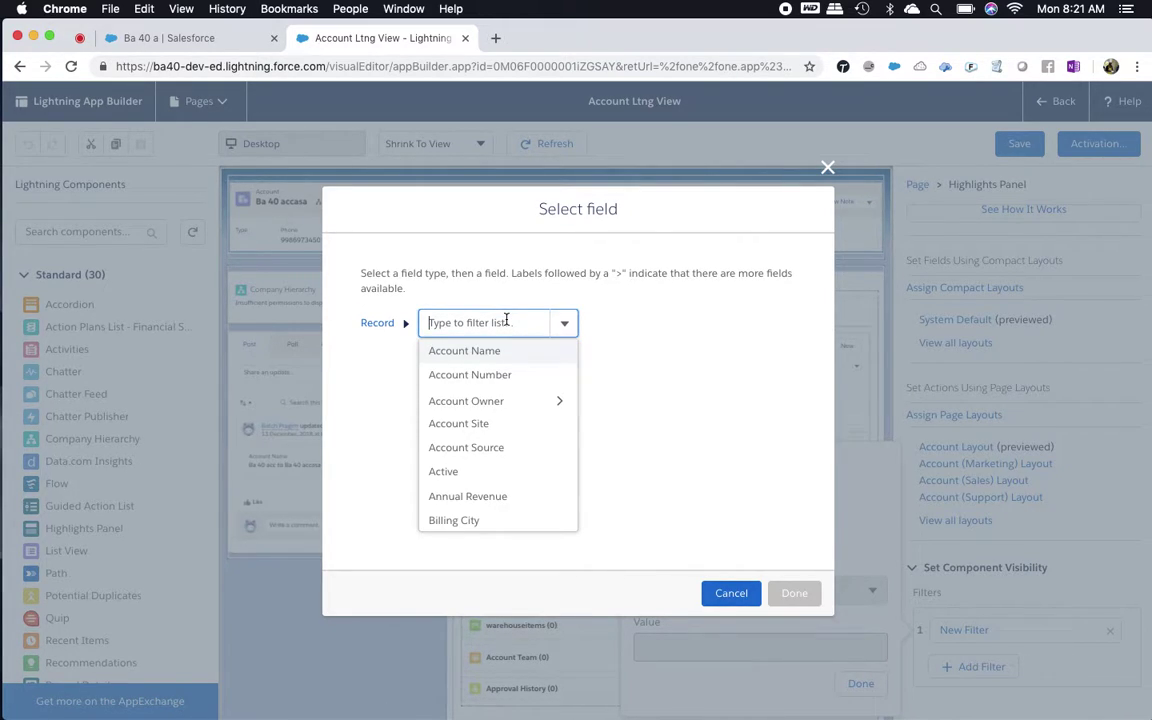
click(547, 409)
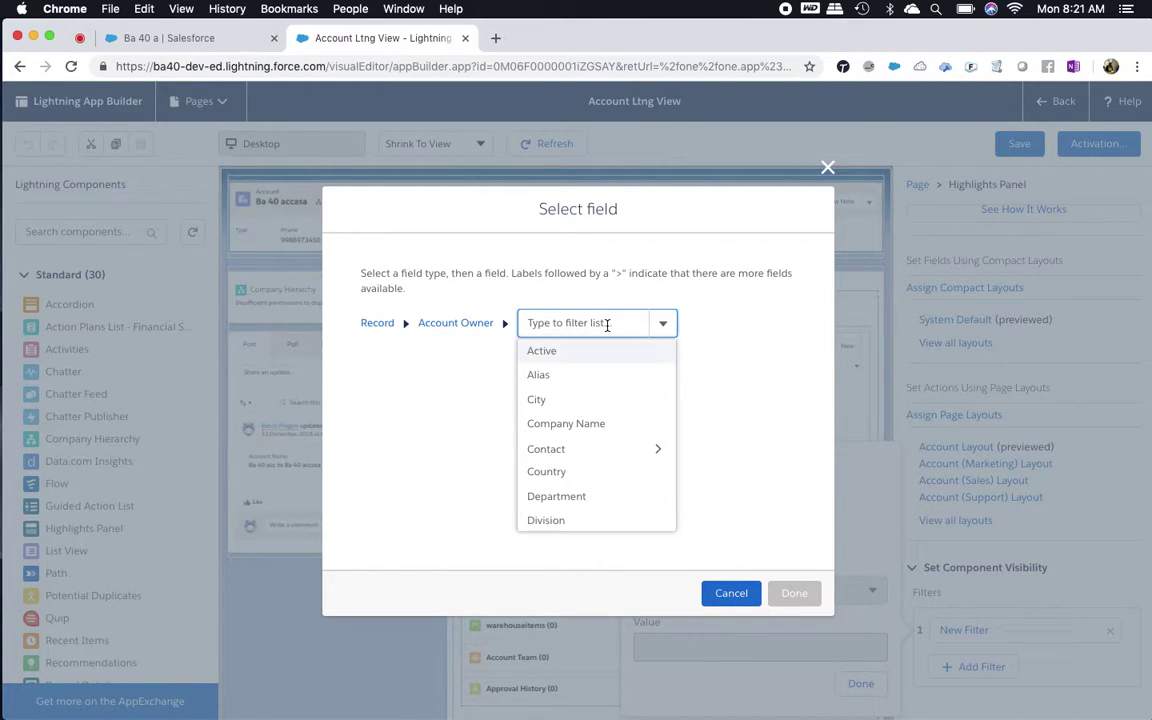
text(user)
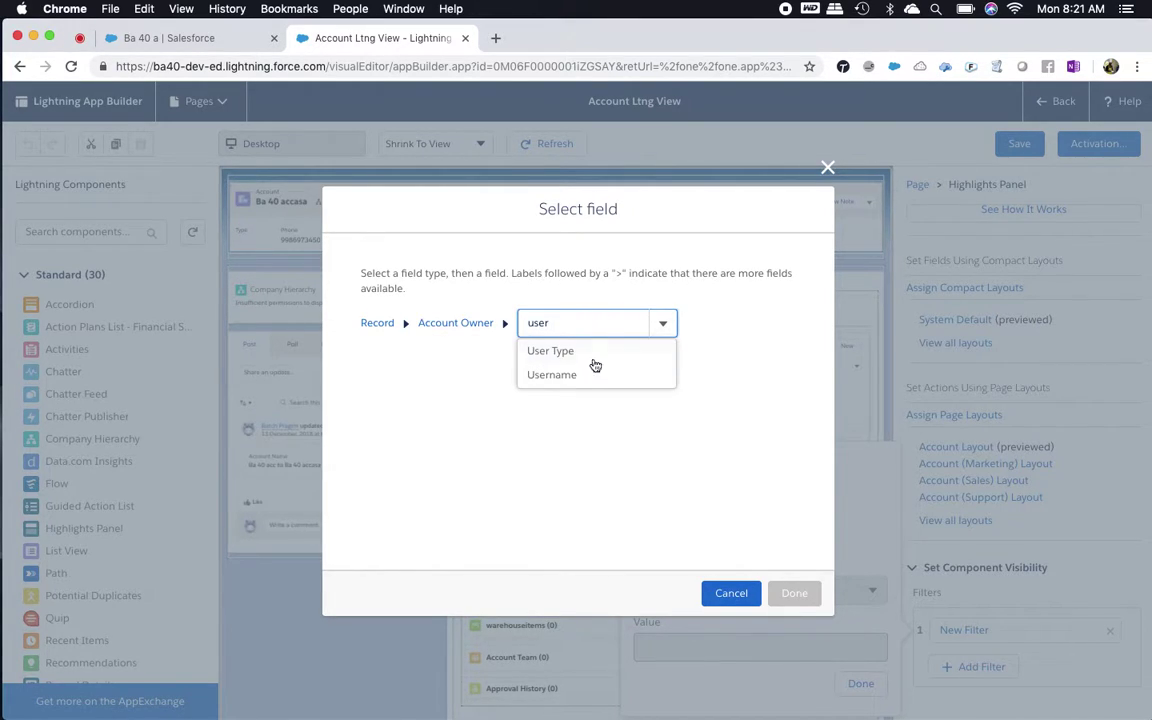
click(588, 377)
click(797, 595)
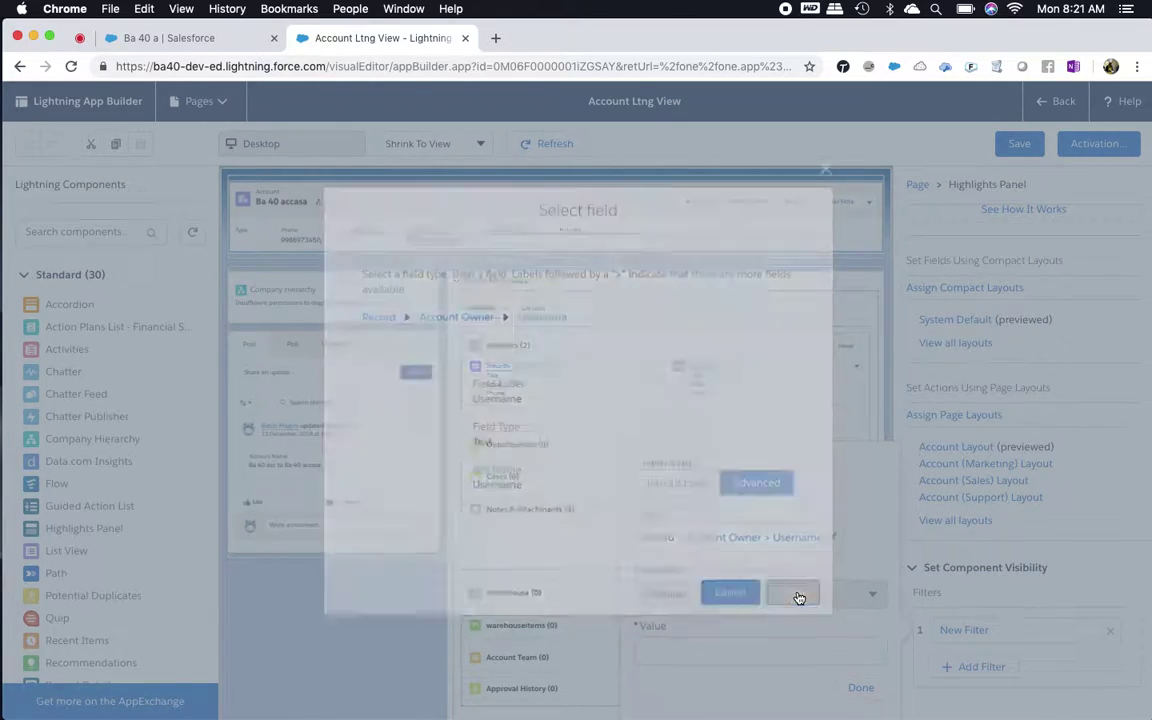
Step: Set the operator of the Highlights Panel's Username visibility filter to Equal and start entering its value
click(677, 595)
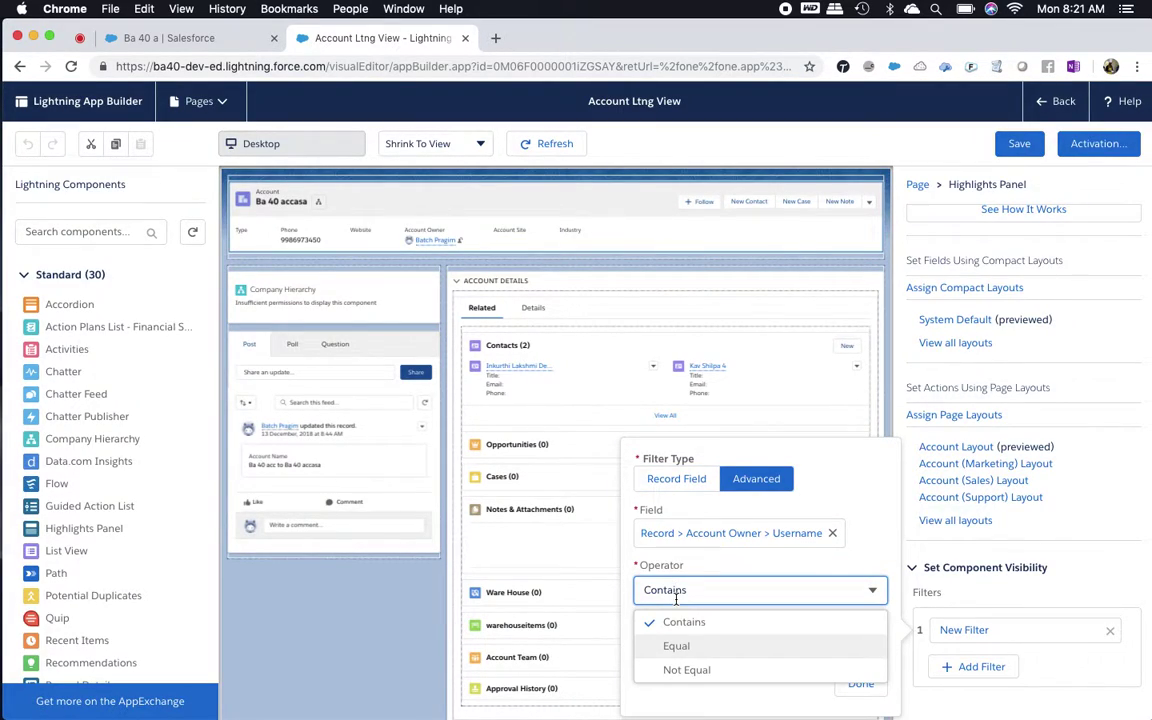
click(676, 647)
click(676, 645)
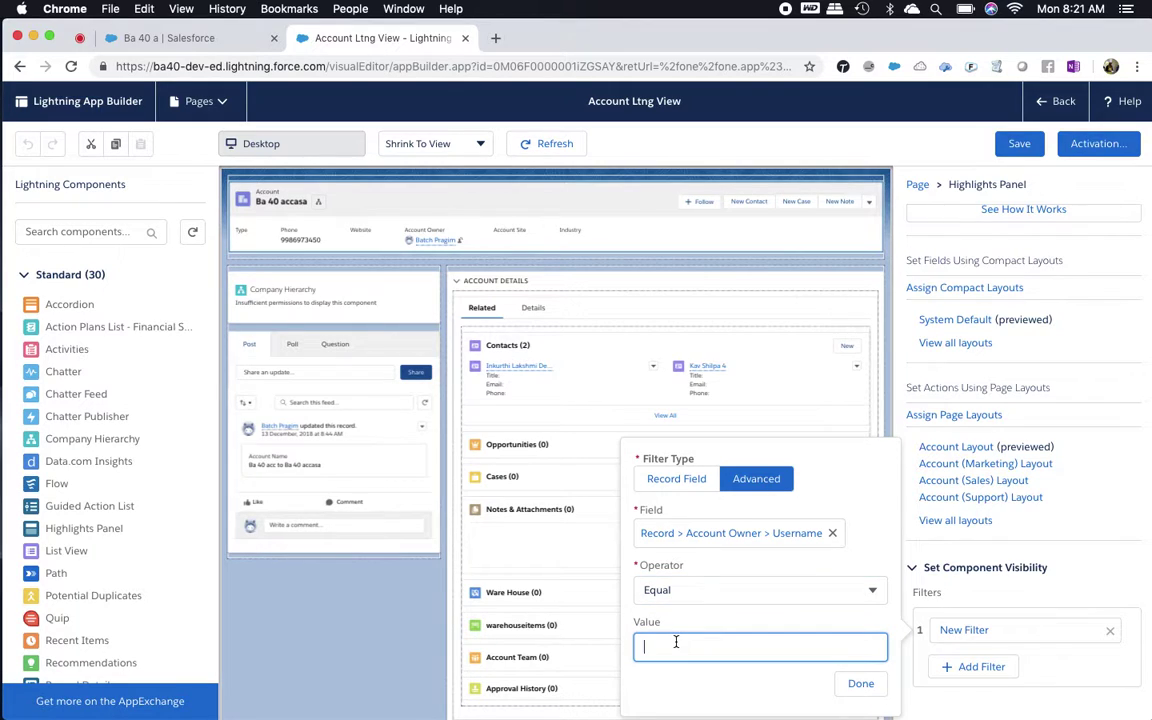
Step: Switch the Highlights Panel's visibility filter to the Record Field type and choose Account Name as its field
click(698, 492)
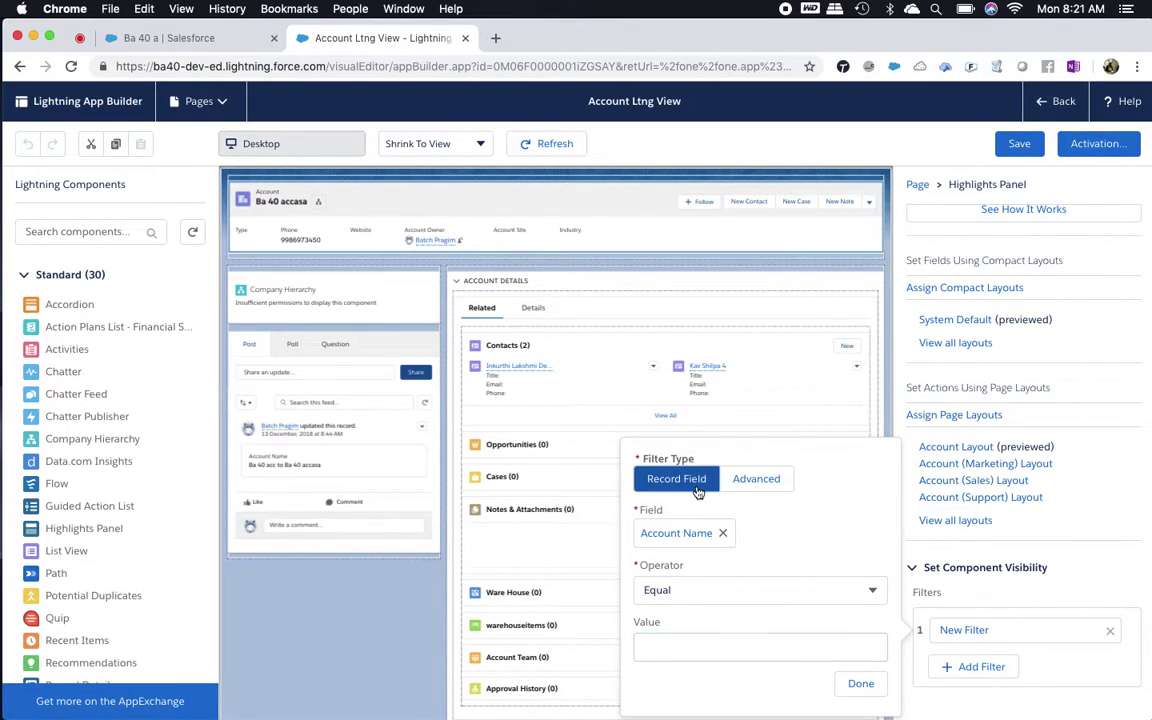
click(724, 536)
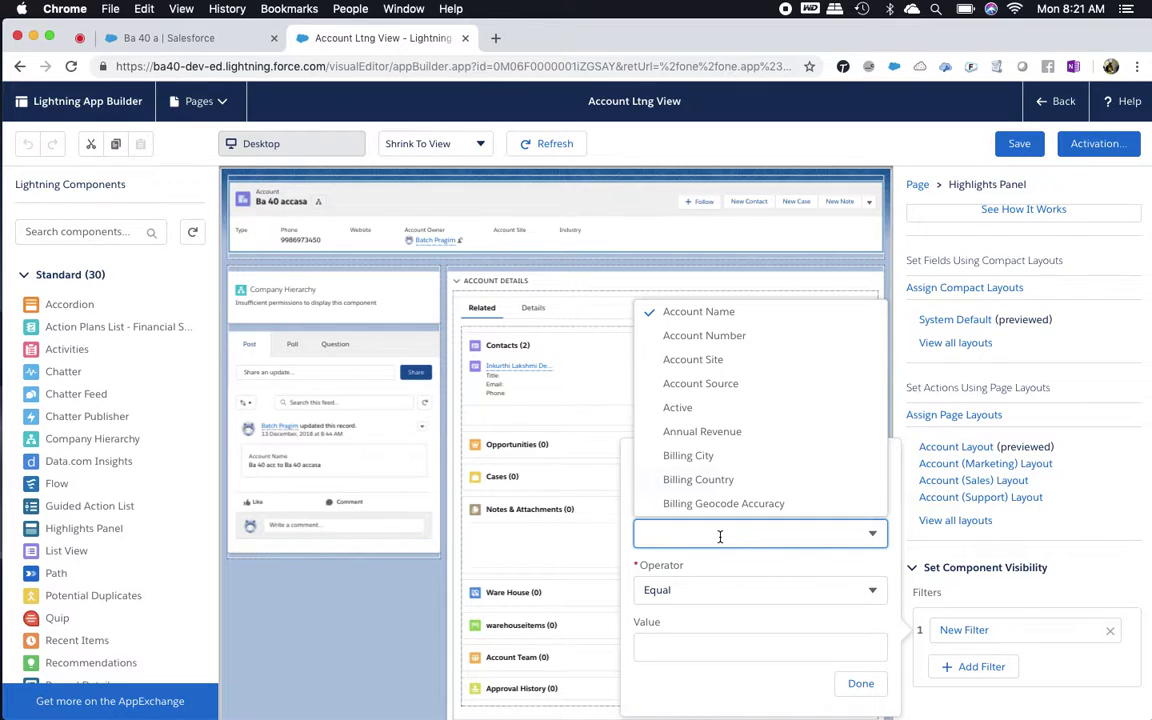
click(161, 38)
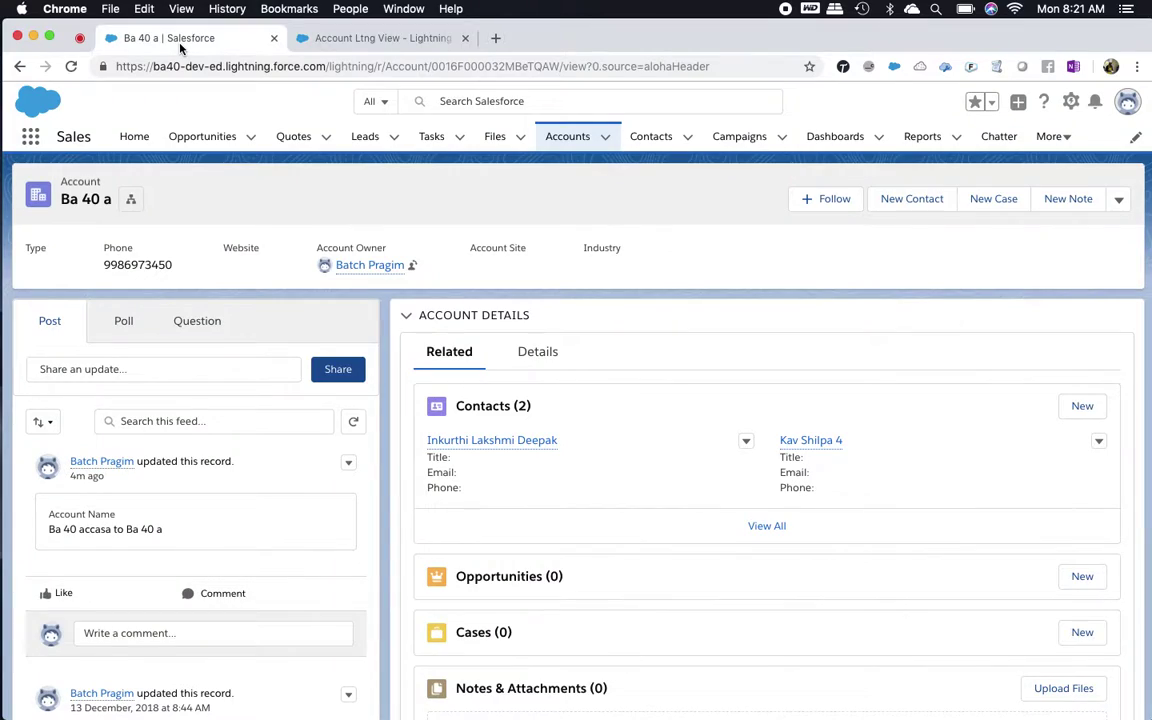
click(348, 38)
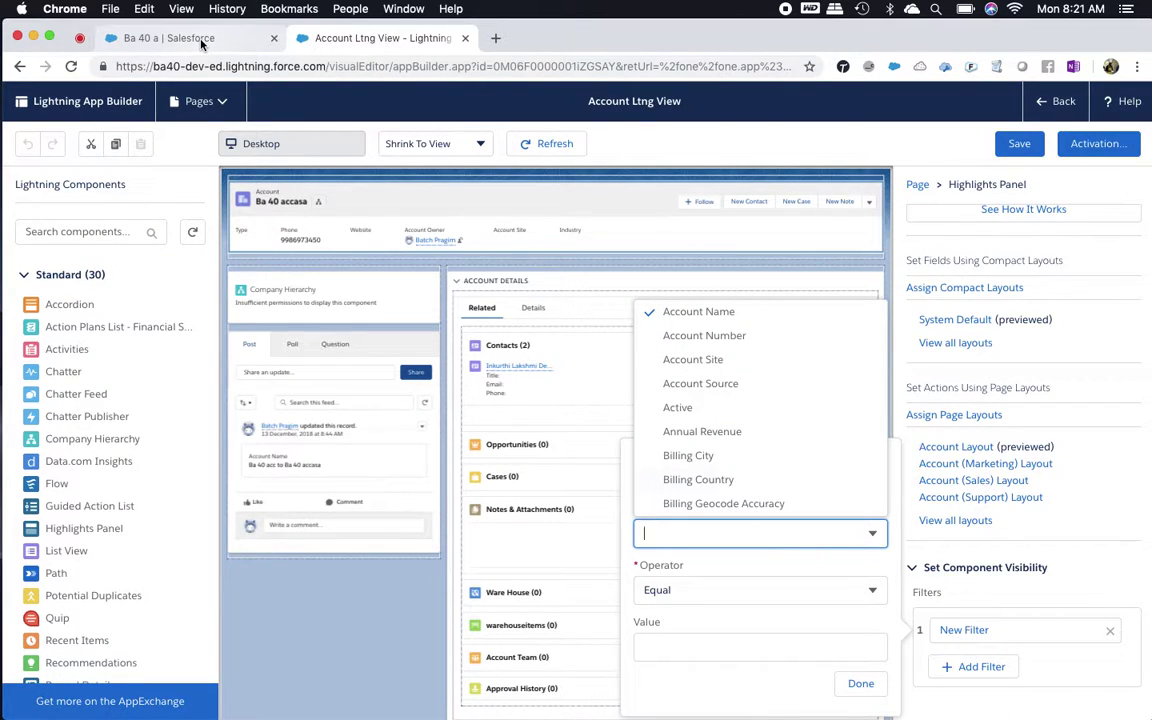
click(698, 312)
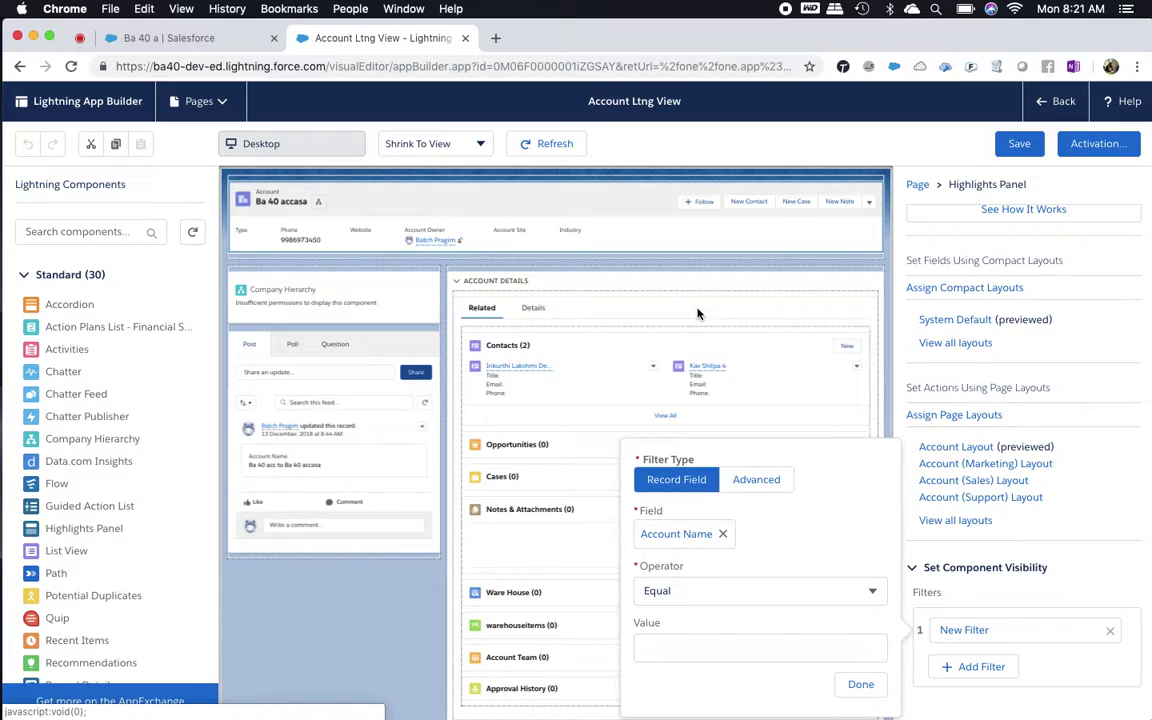
Step: Set the Account Name filter to Contains BA, finish it and save the Account Ltng View page
click(684, 590)
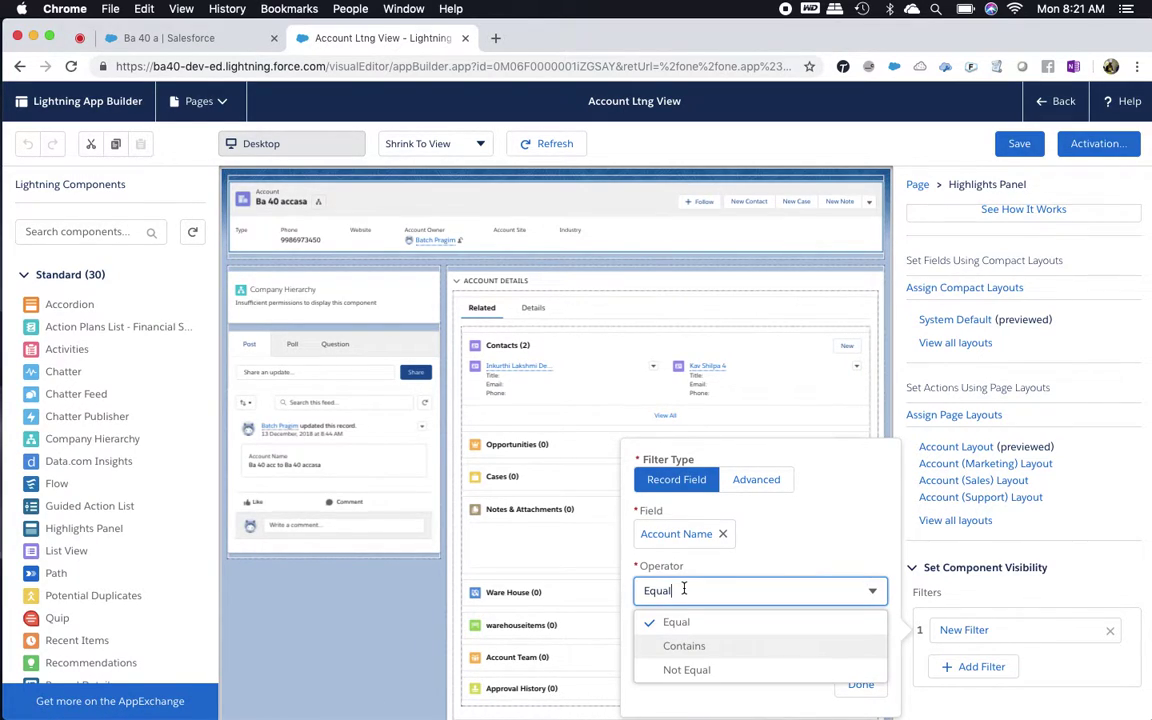
click(686, 647)
click(667, 648)
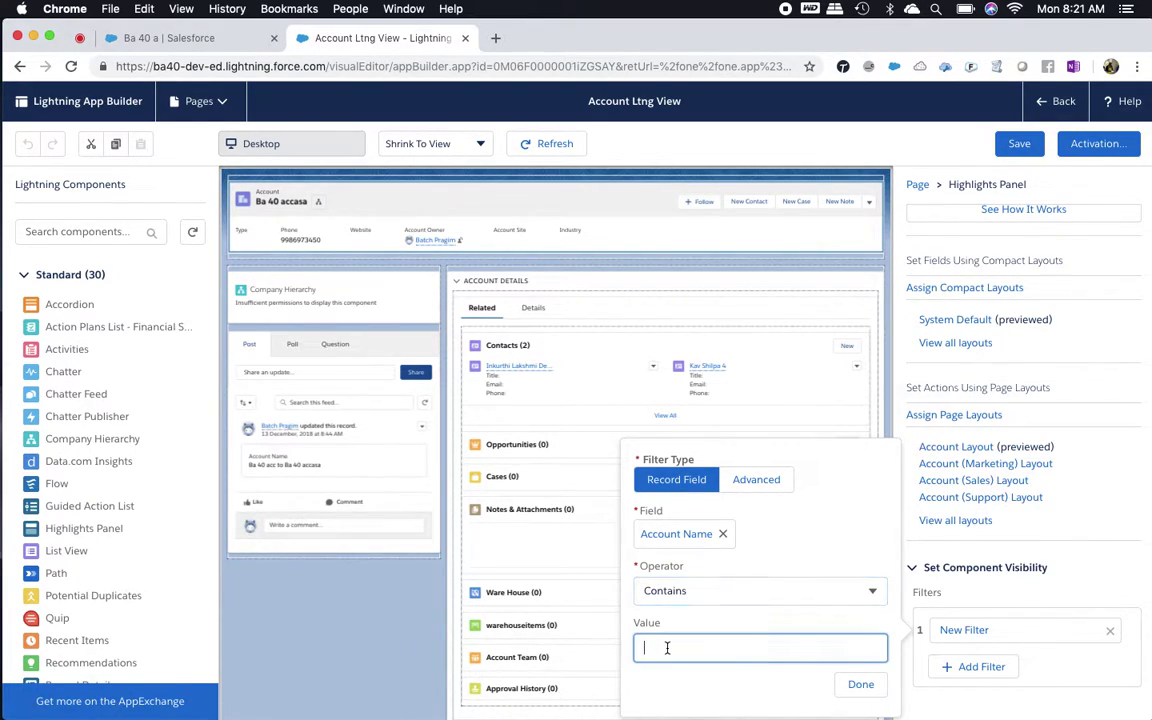
click(862, 687)
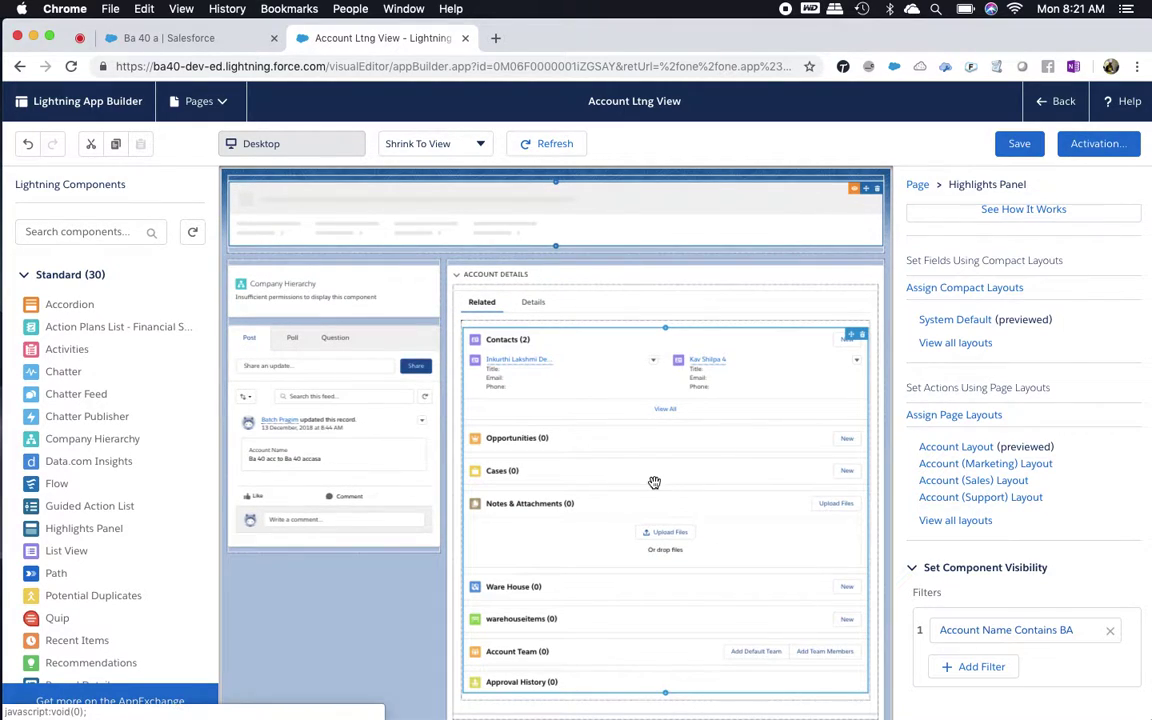
click(1013, 147)
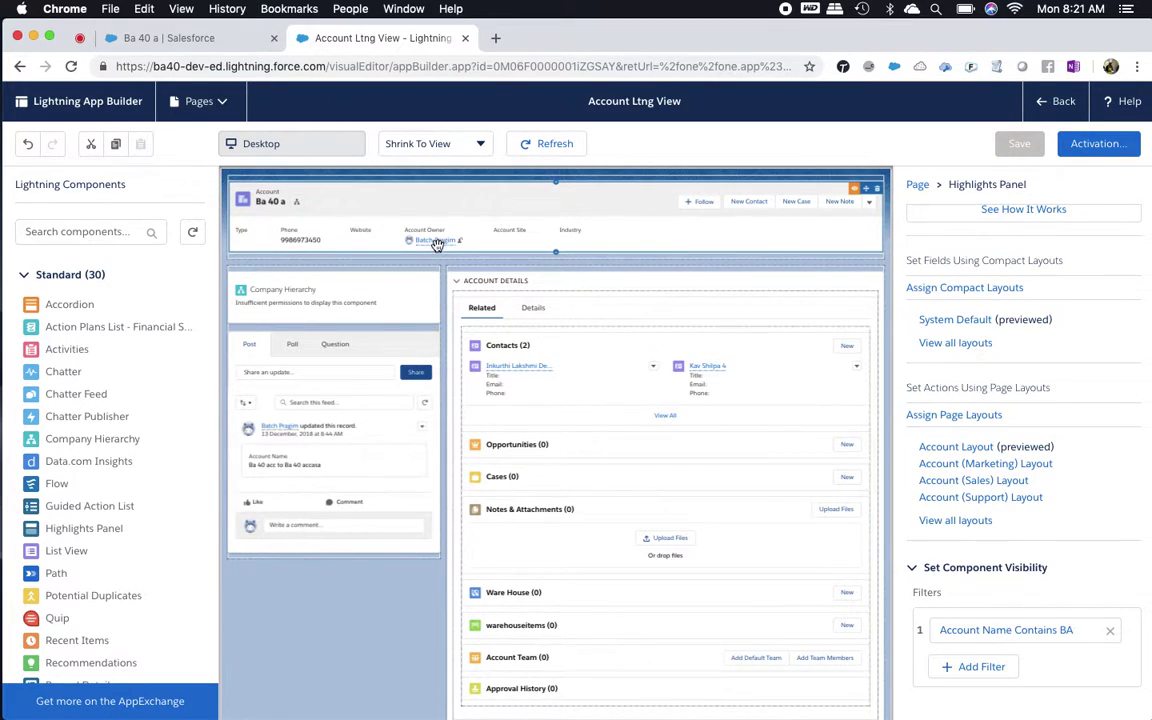
Step: Leave the page editor and reload the Ba 40 a account record to check its Highlights Panel
click(1064, 100)
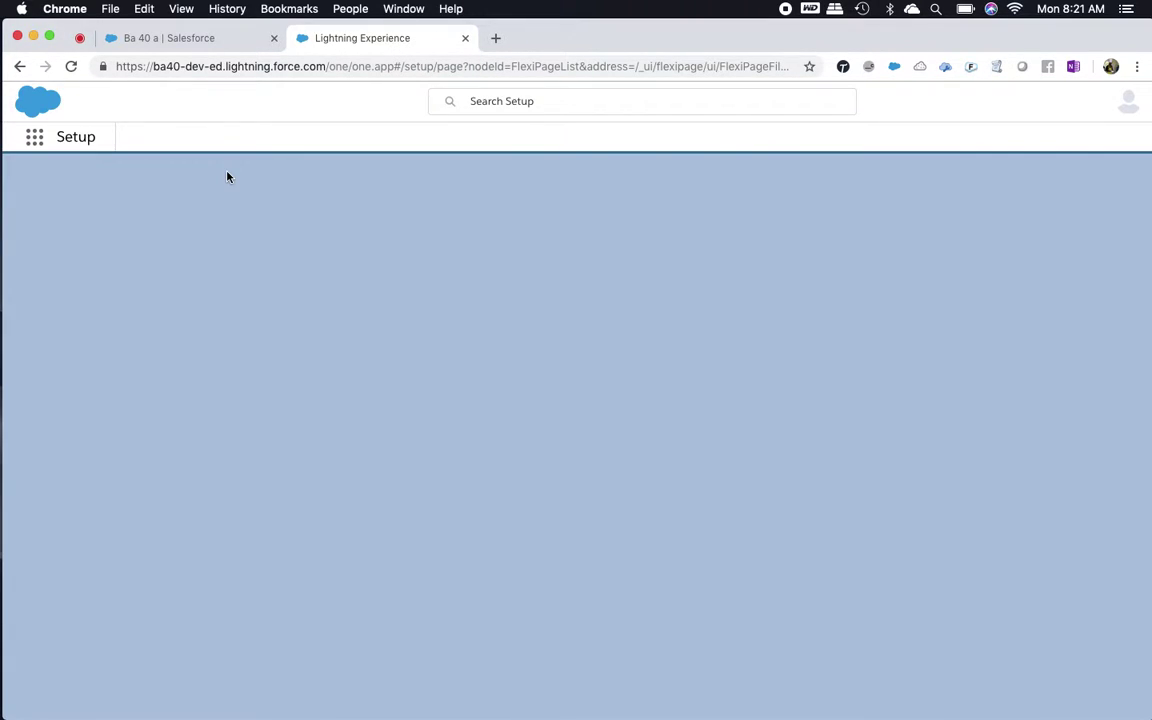
click(210, 37)
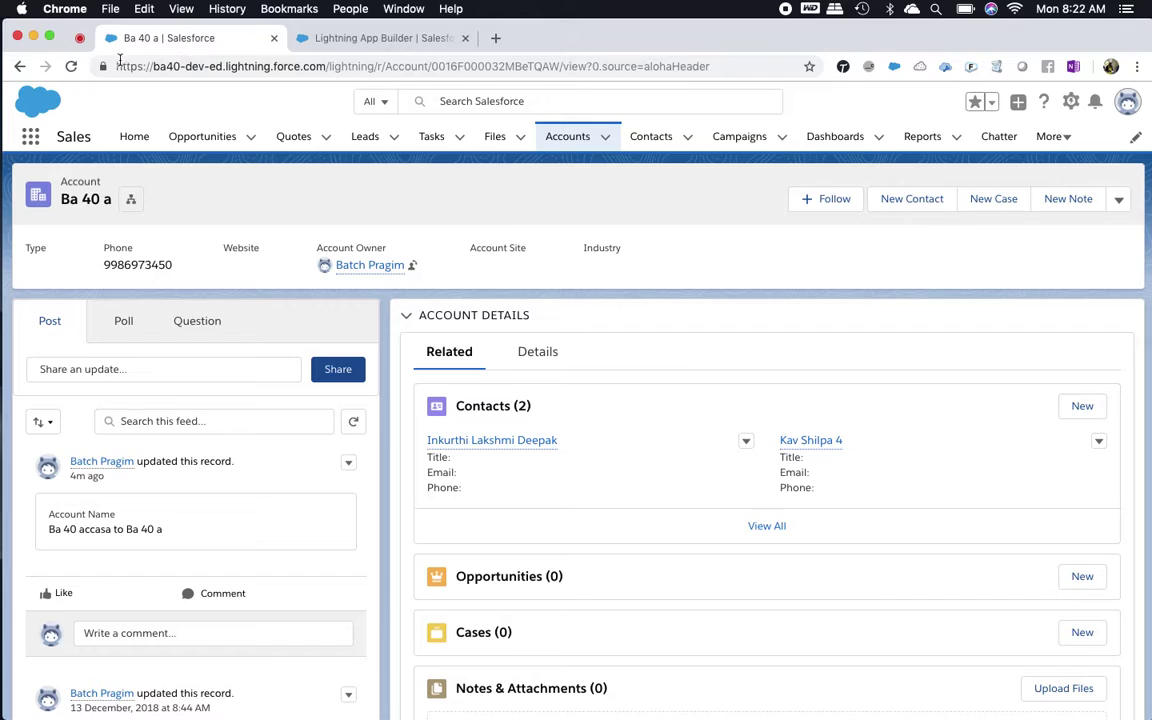
click(71, 66)
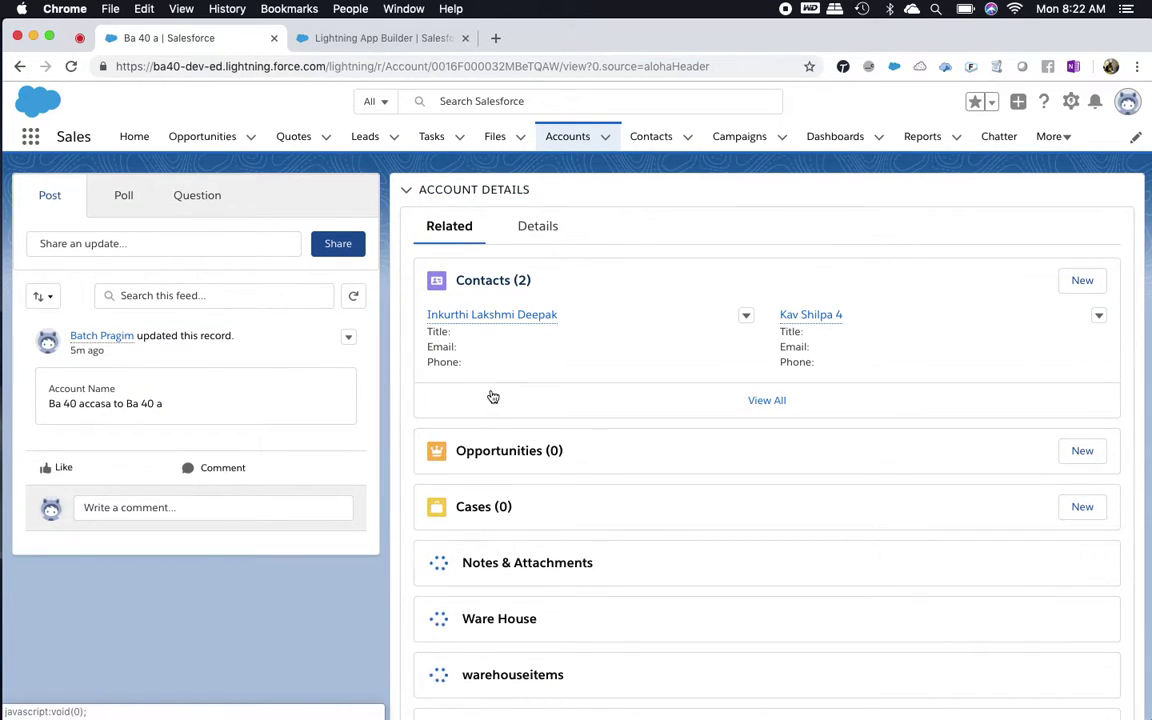
Step: In the account's details, rename the account B 40 a and save the record
click(535, 228)
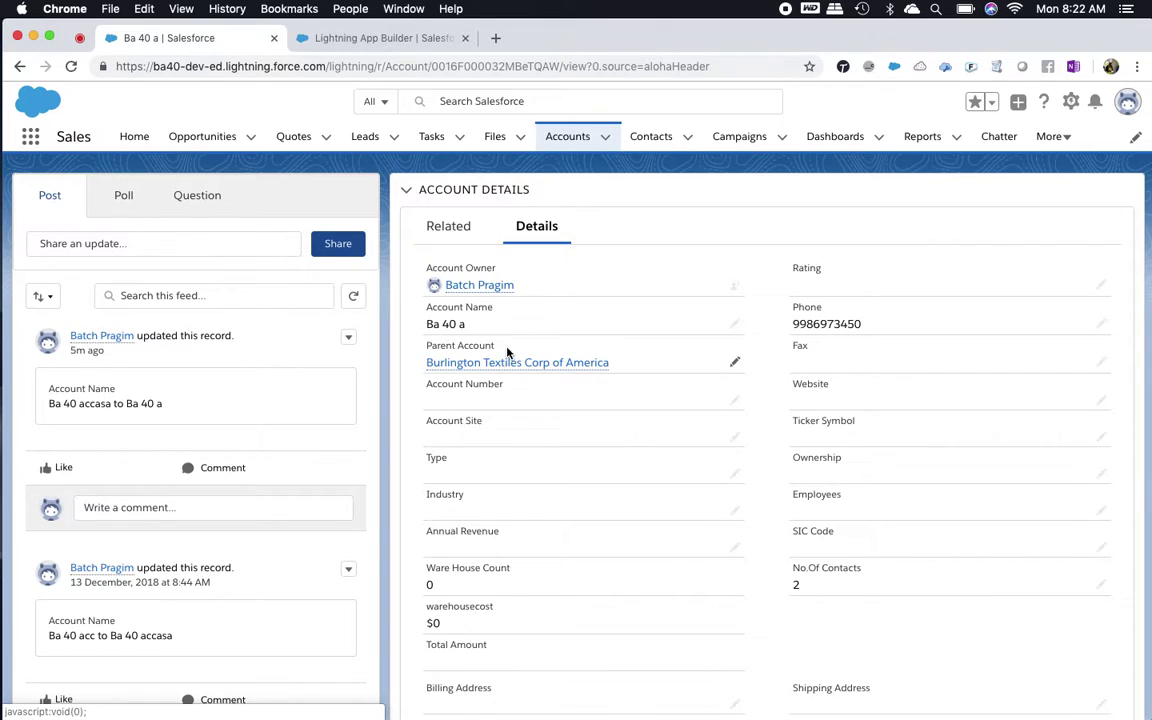
click(735, 324)
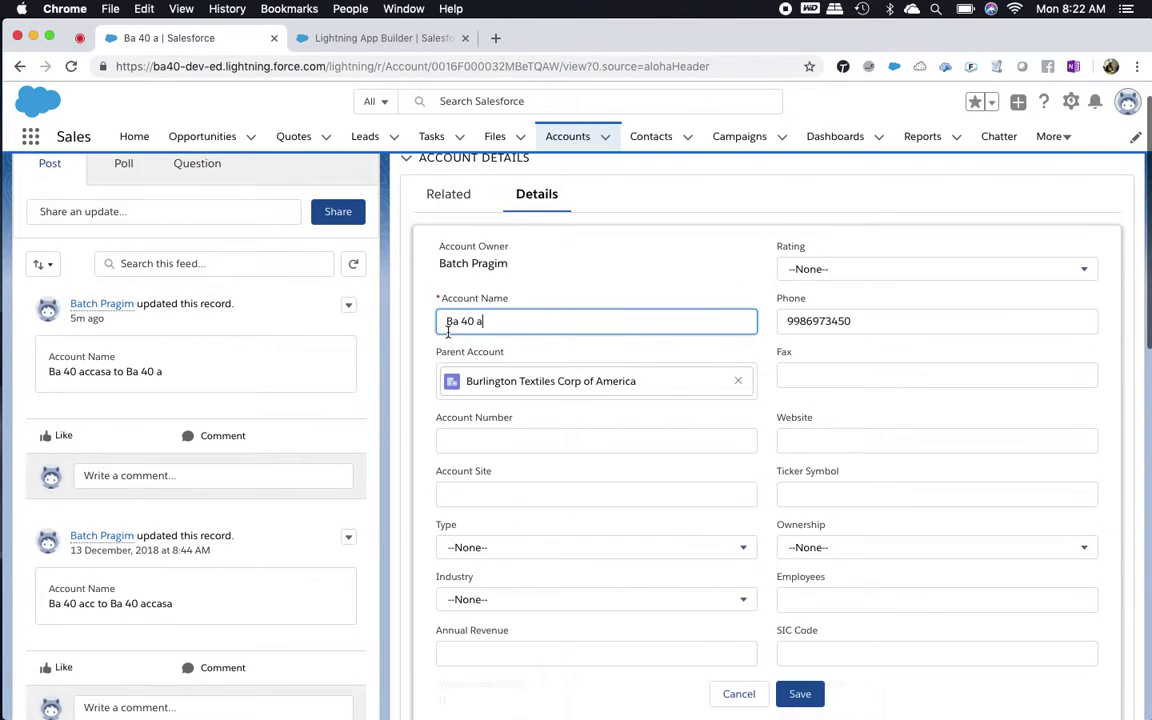
click(457, 321)
key(BackSpace)
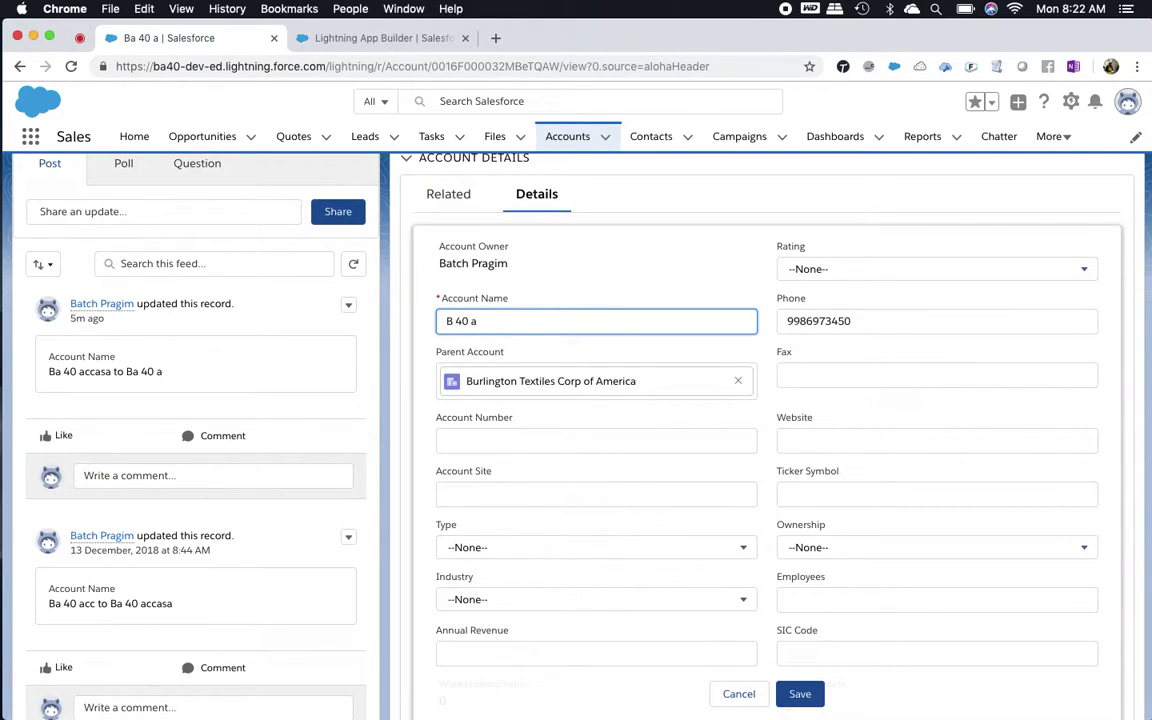
click(812, 694)
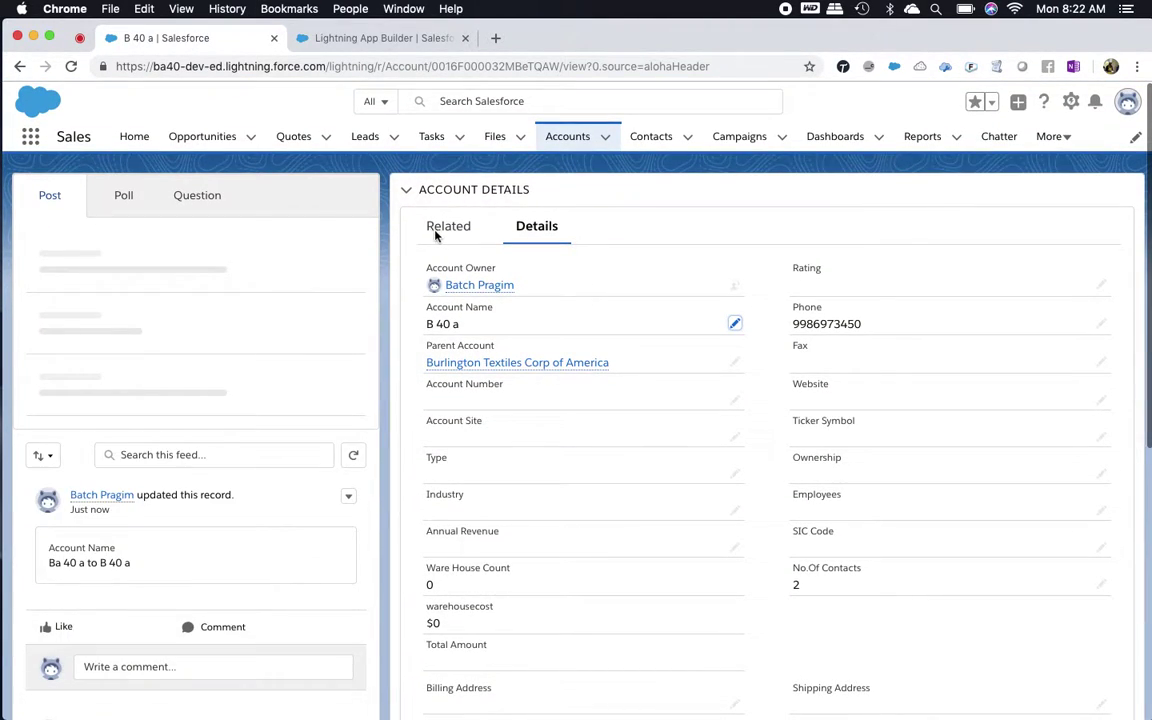
Step: Check the account's related lists, then change its Account Name to pragim and save the record
click(445, 228)
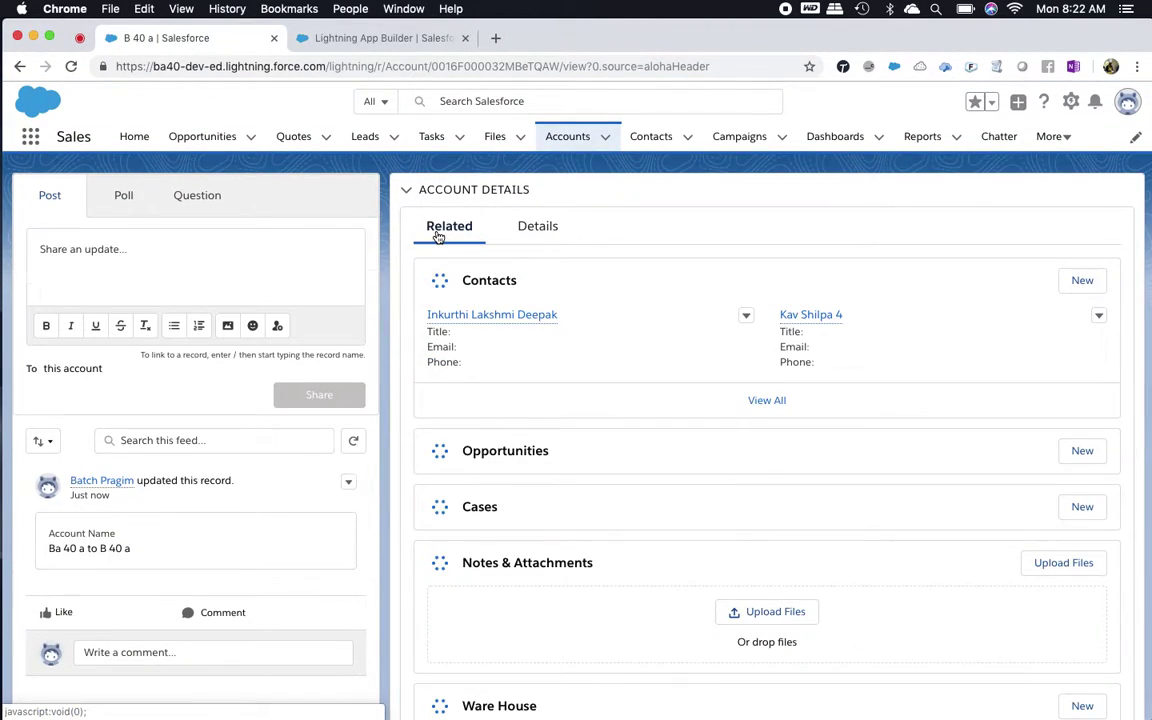
click(537, 228)
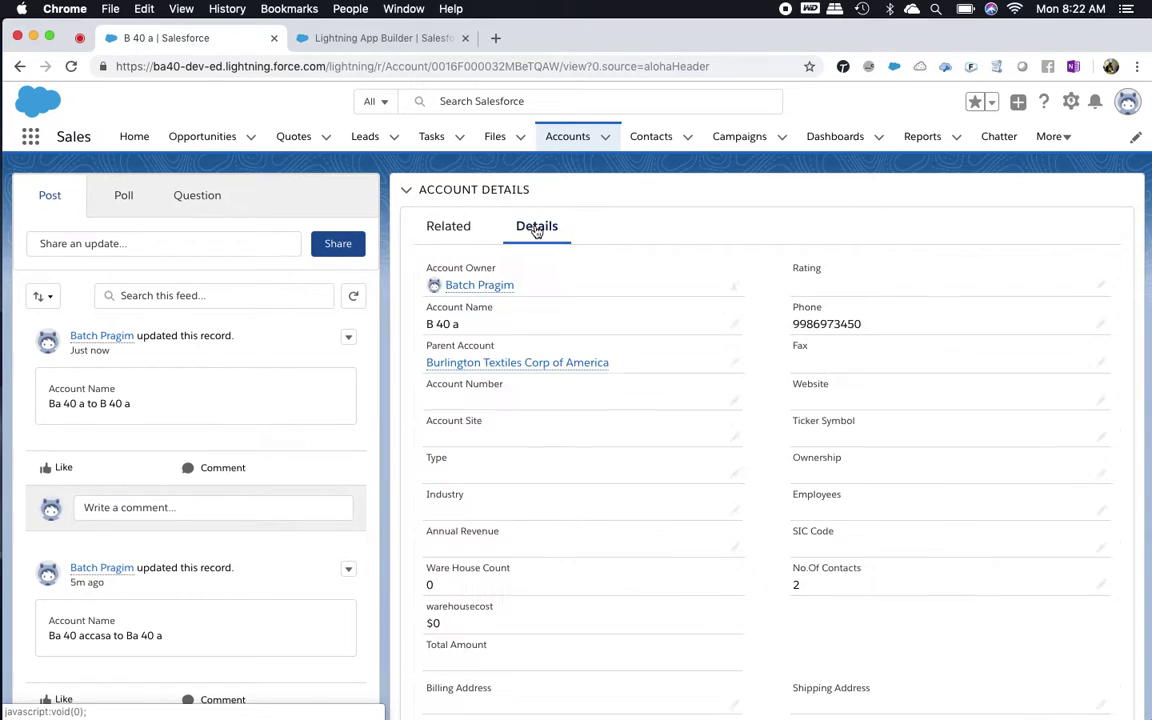
click(735, 325)
click(512, 345)
key(super+a)
text(pragim)
click(800, 694)
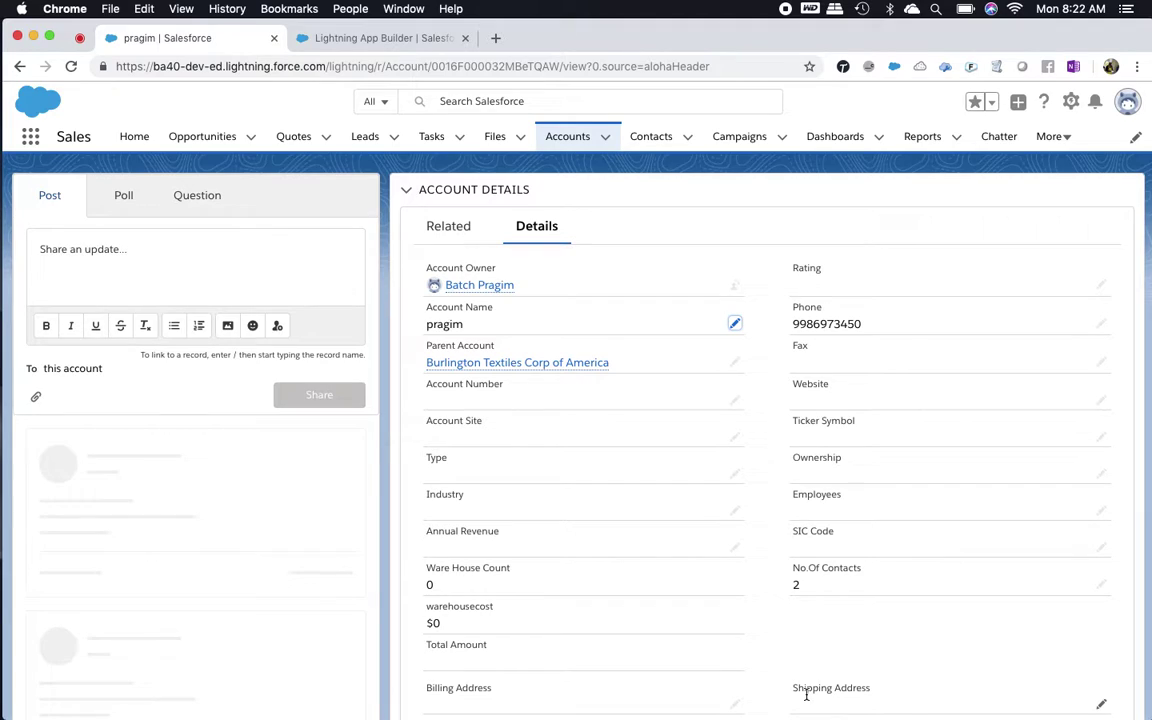
Step: Change the Account Name to pragimBA and save the record to test the Highlights Panel's filter
click(735, 323)
click(544, 348)
text(BA)
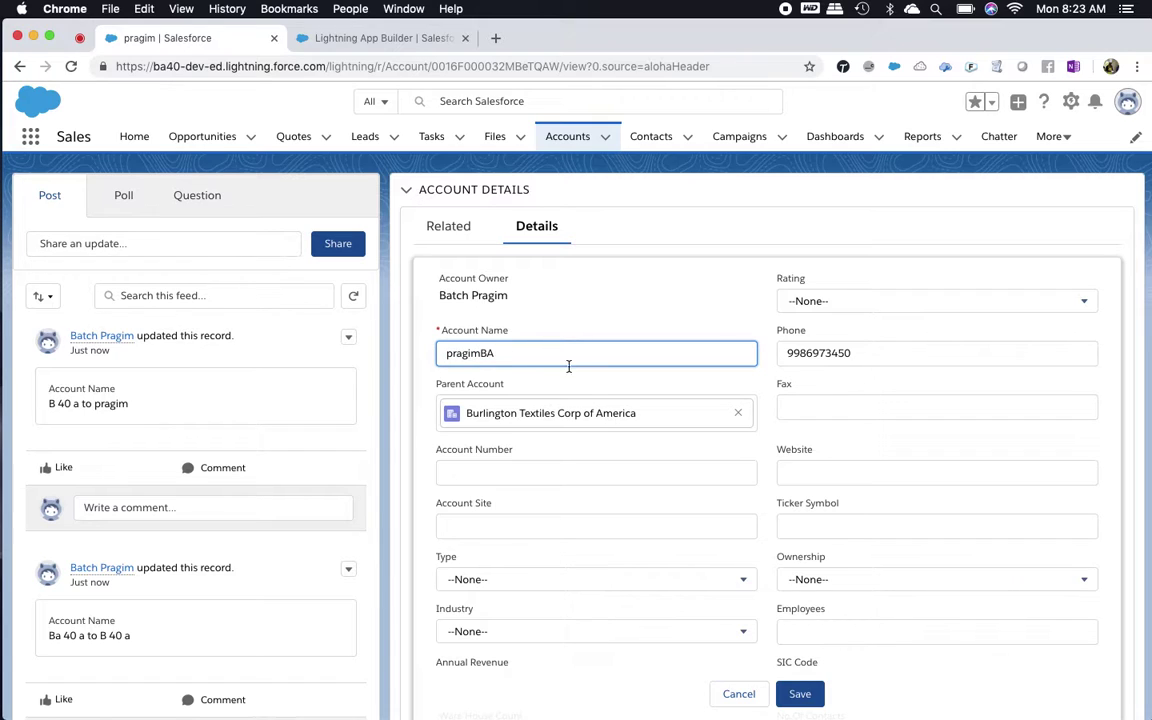
click(810, 693)
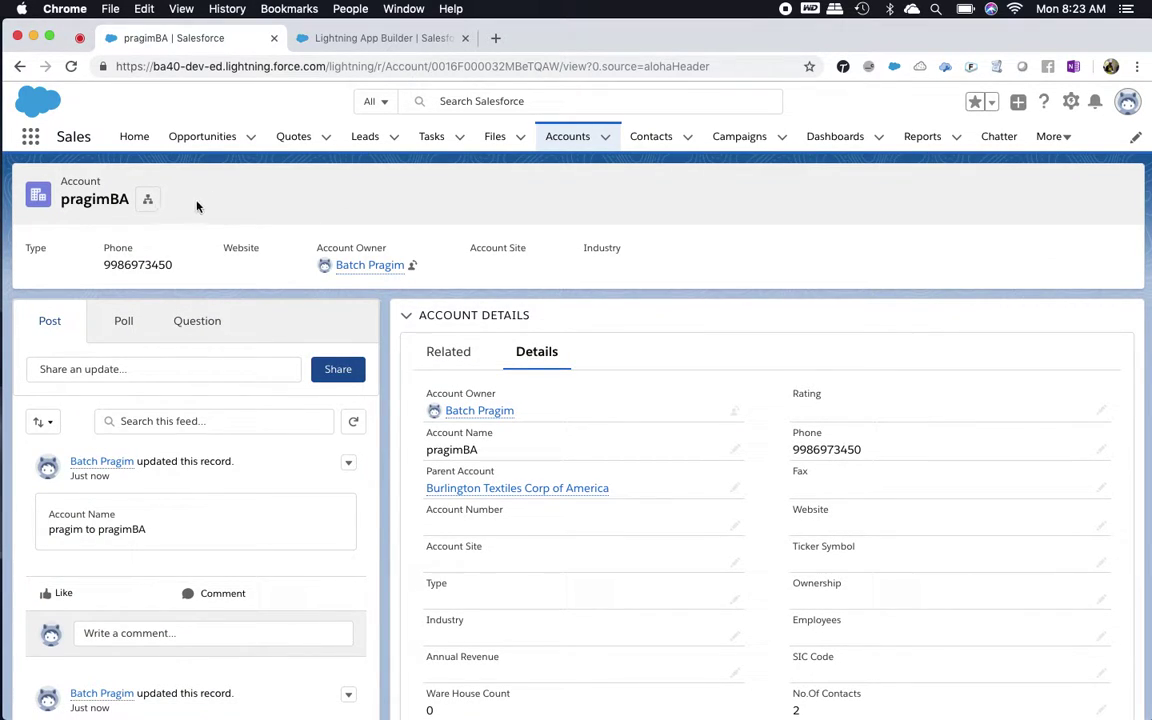
Step: Reopen Account Ltng View in the Lightning App Builder and review the Highlights Panel's component visibility filter
click(404, 37)
click(241, 391)
click(205, 38)
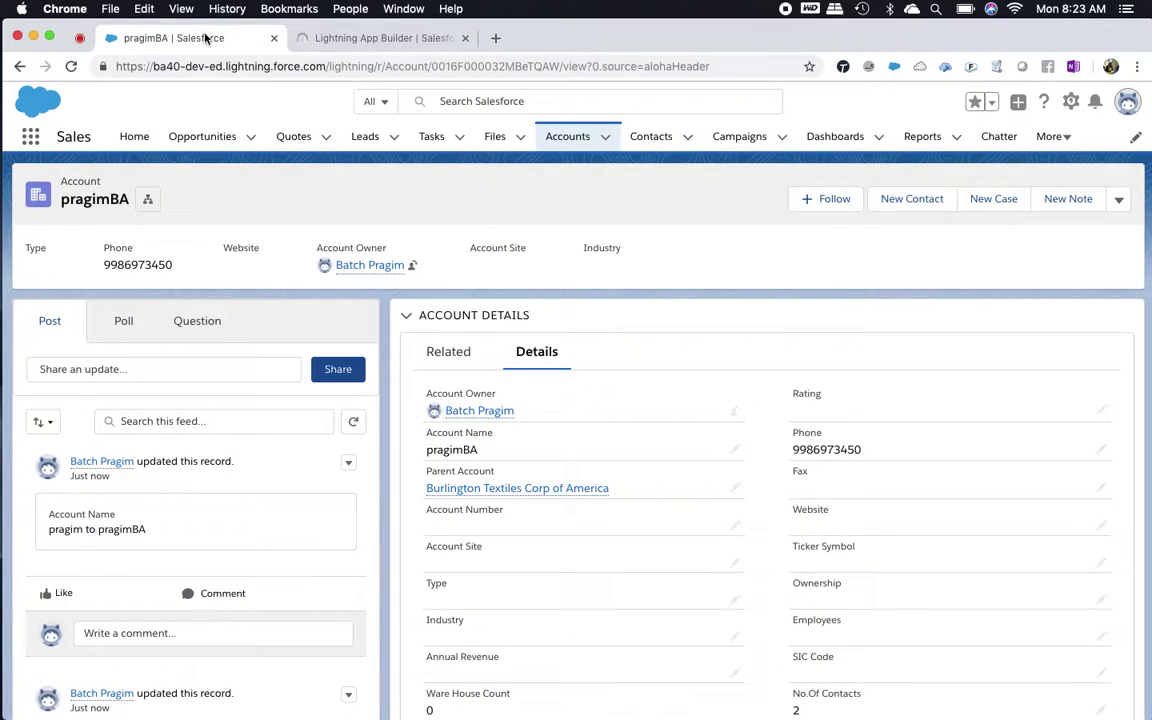
click(322, 36)
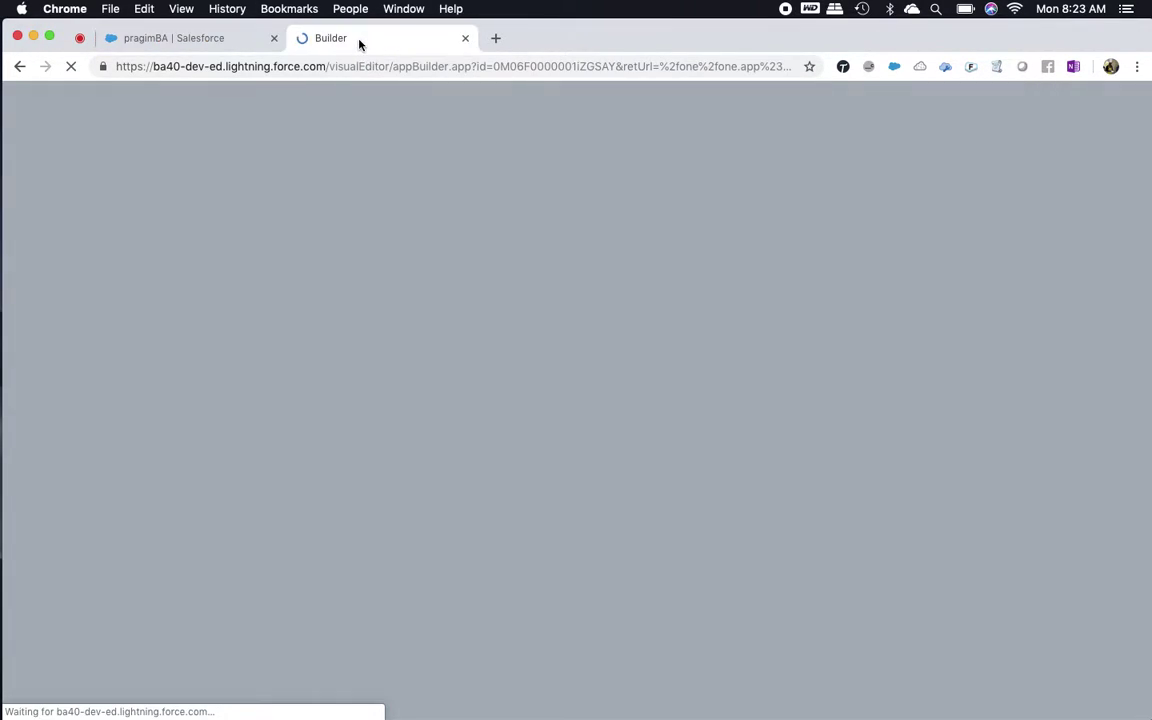
click(220, 40)
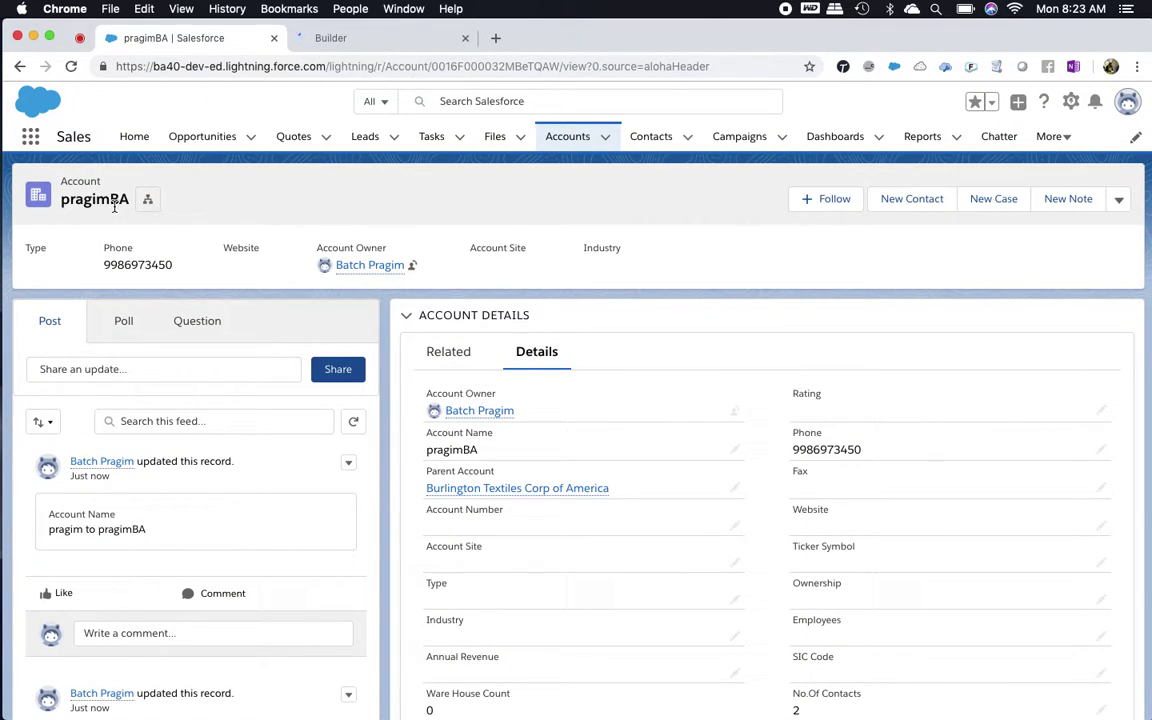
click(363, 38)
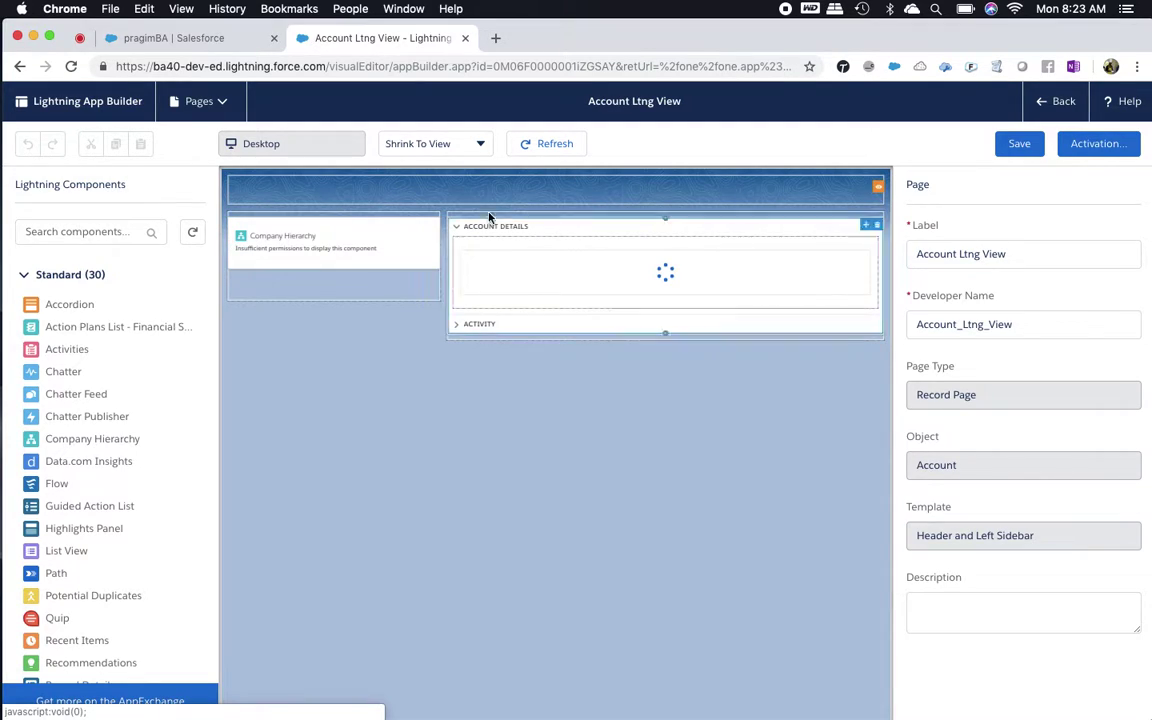
click(780, 190)
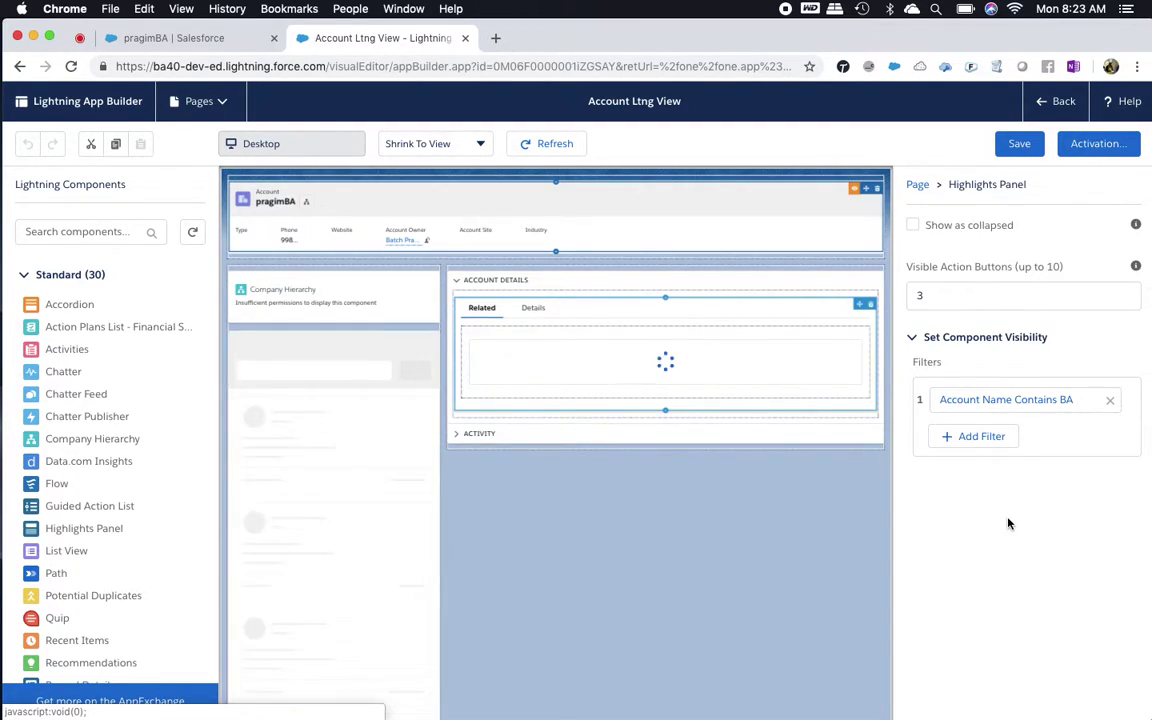
scroll(997, 500, down, 4)
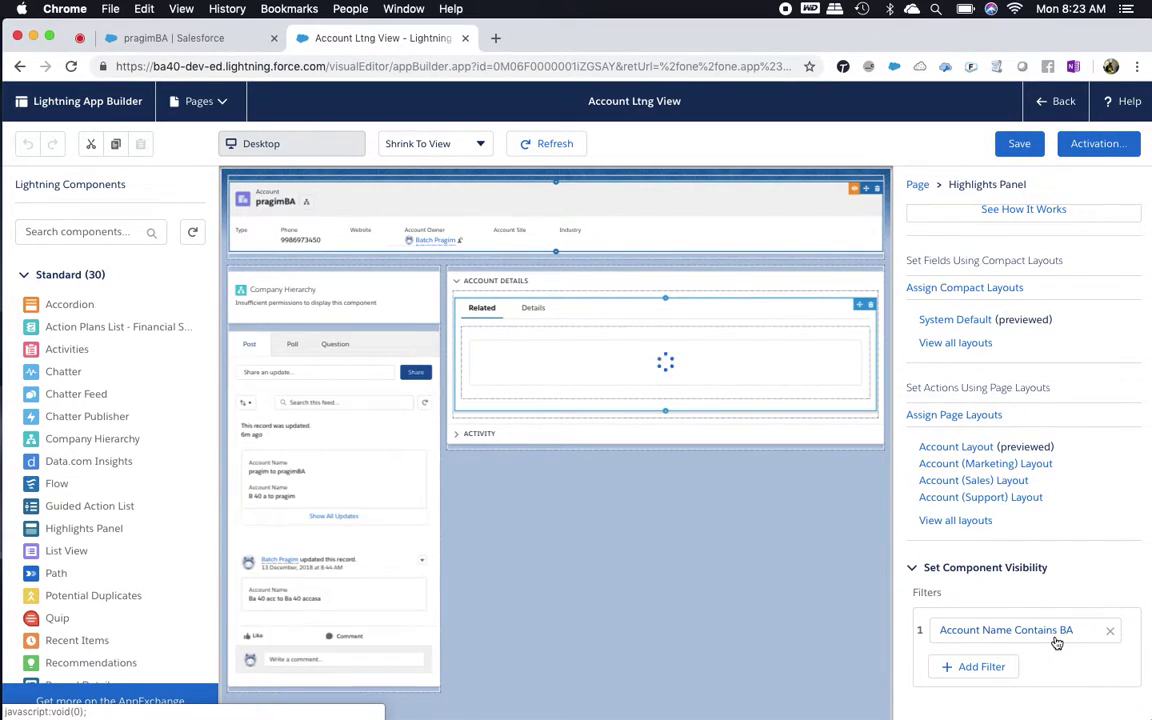
Step: Back on the account record, change the Account Name to pragimB, save it and check the page header
click(230, 38)
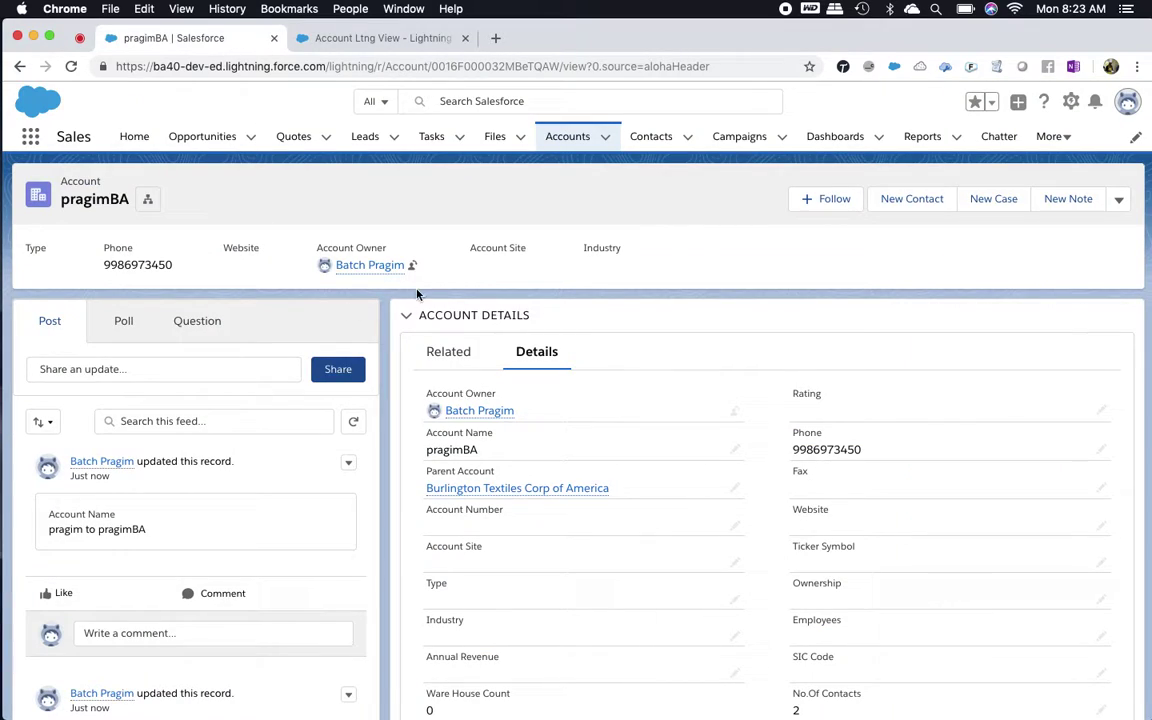
click(734, 449)
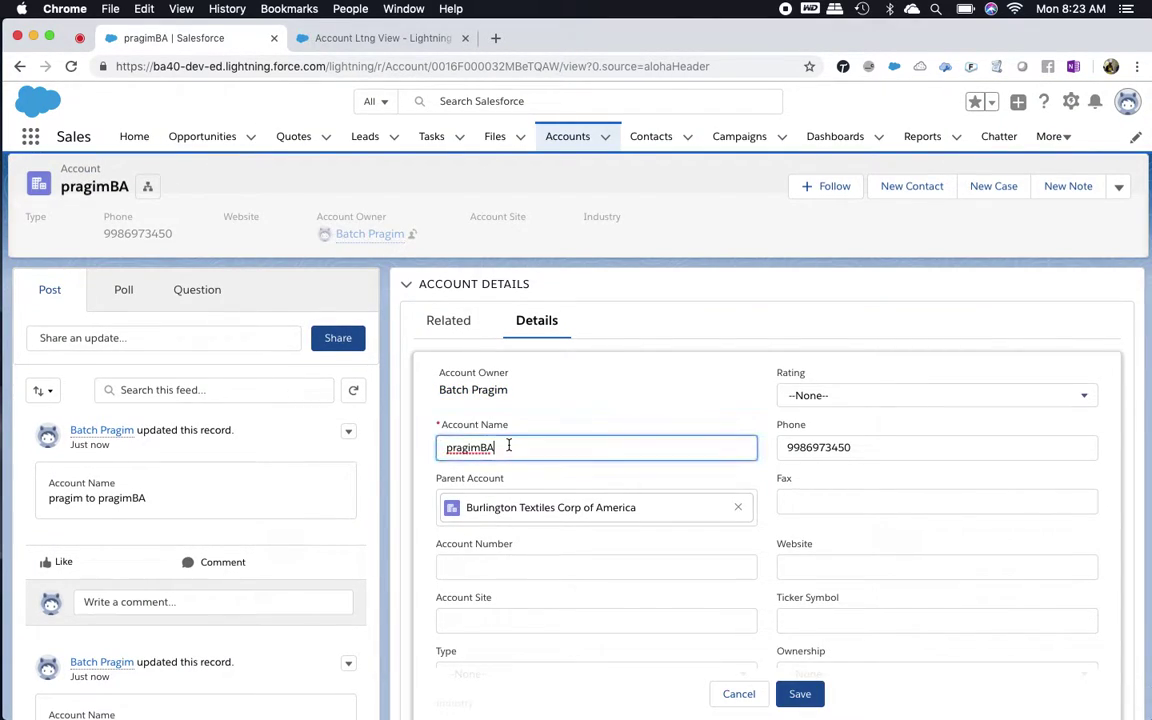
key(BackSpace)
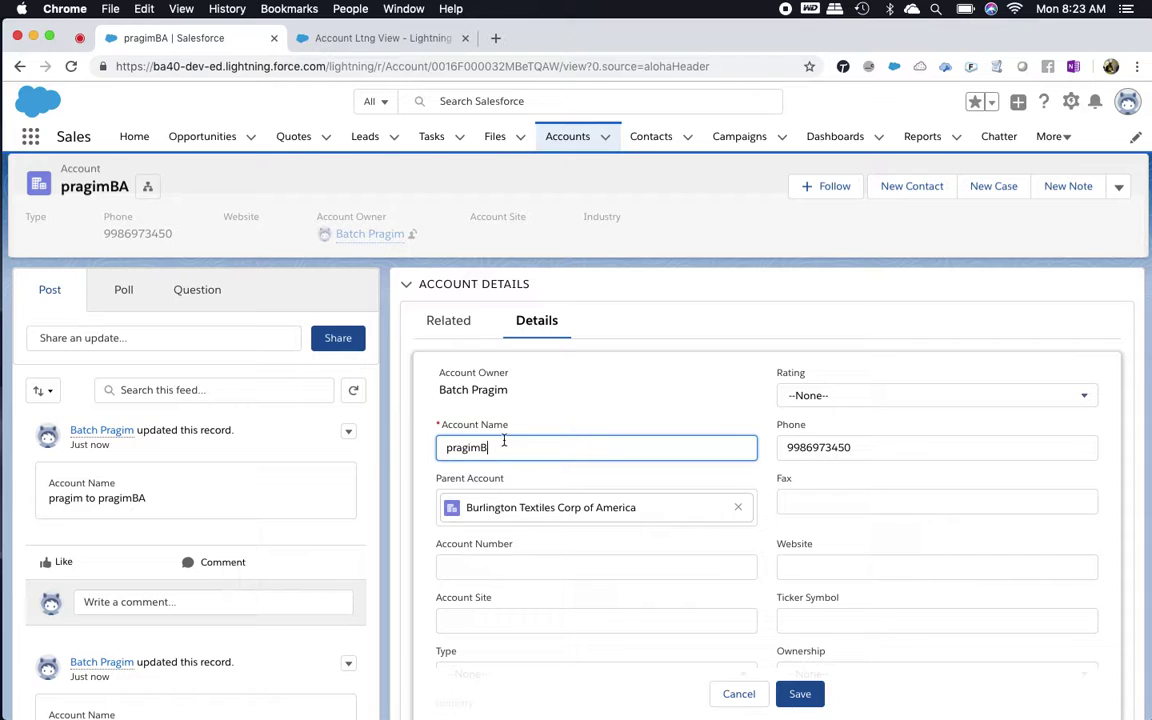
click(800, 694)
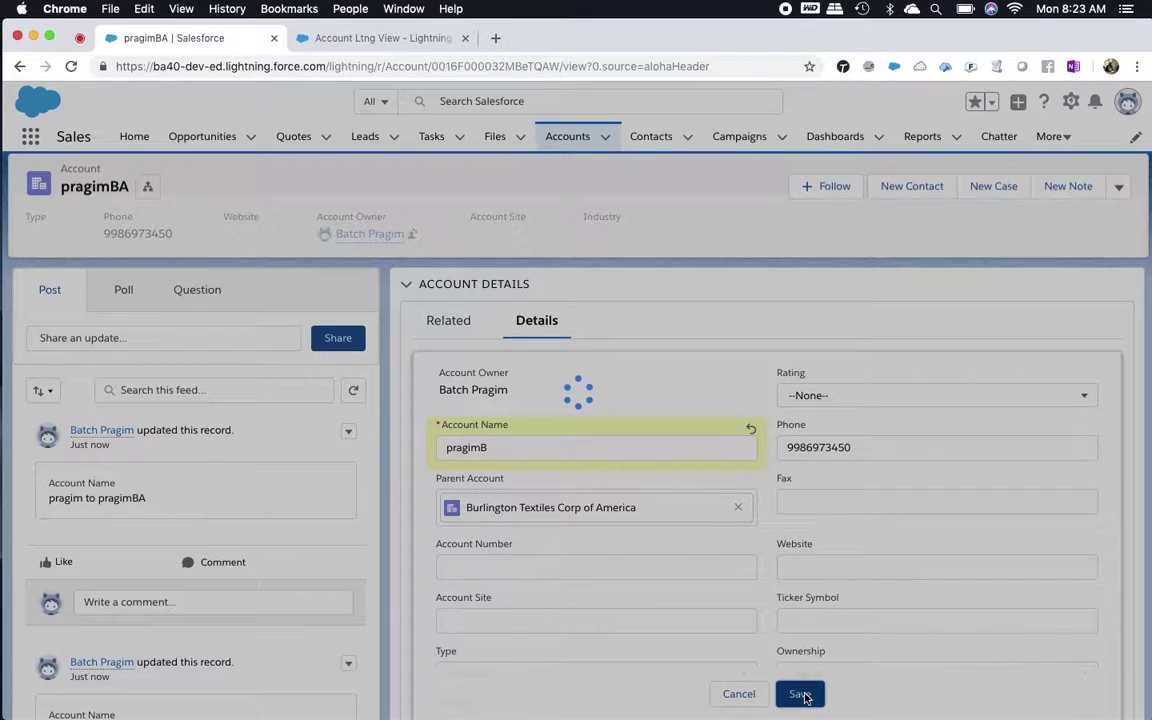
scroll(805, 693, down, 2)
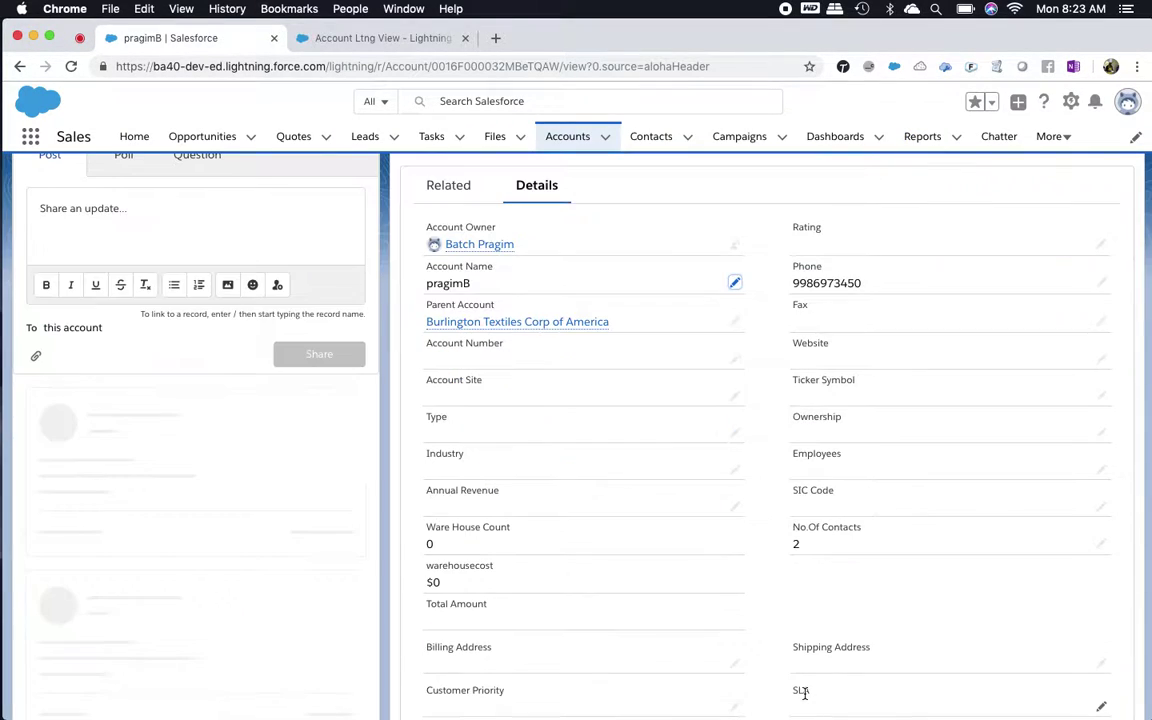
scroll(510, 276, up, 1)
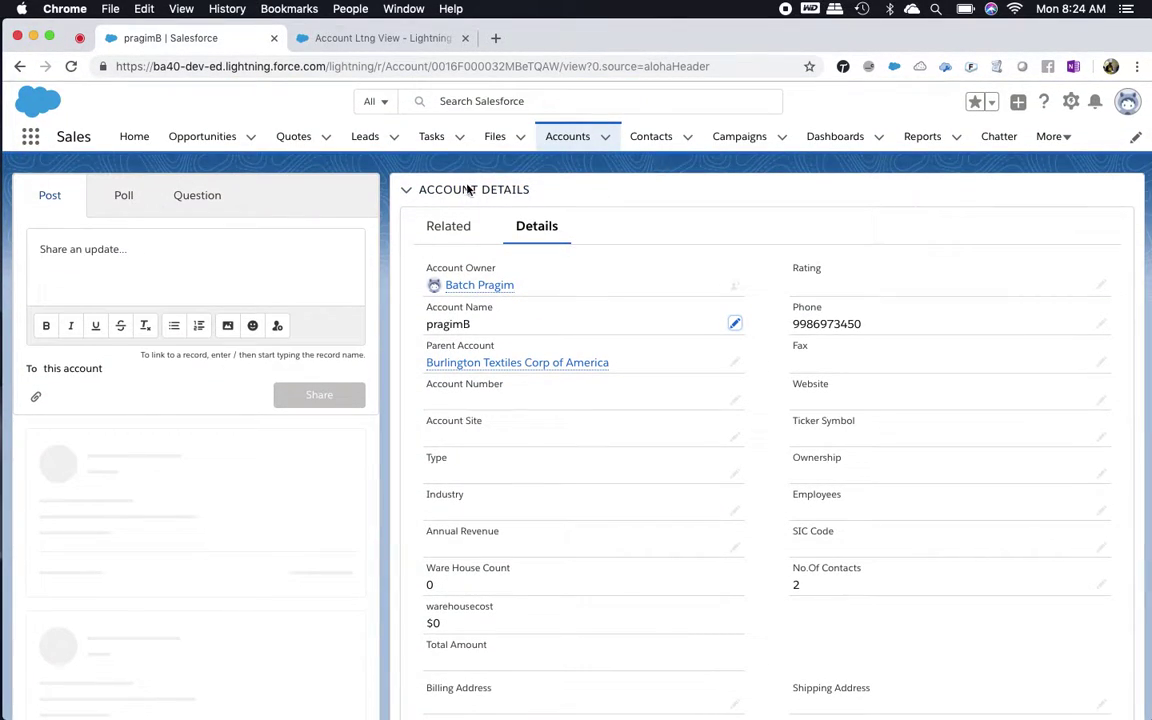